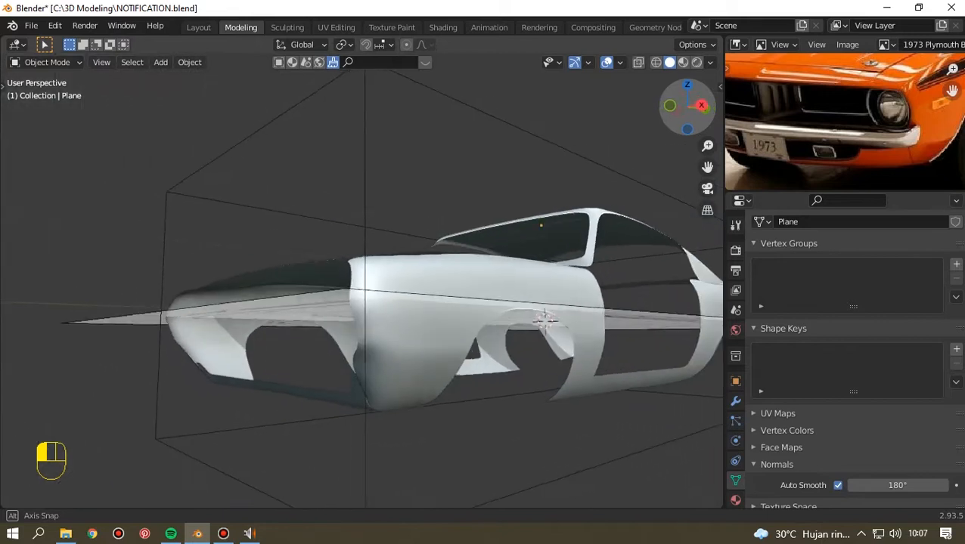
Open the car body mesh for vertex editing in the right orthographic view with X-ray display on.
key("KP_1")
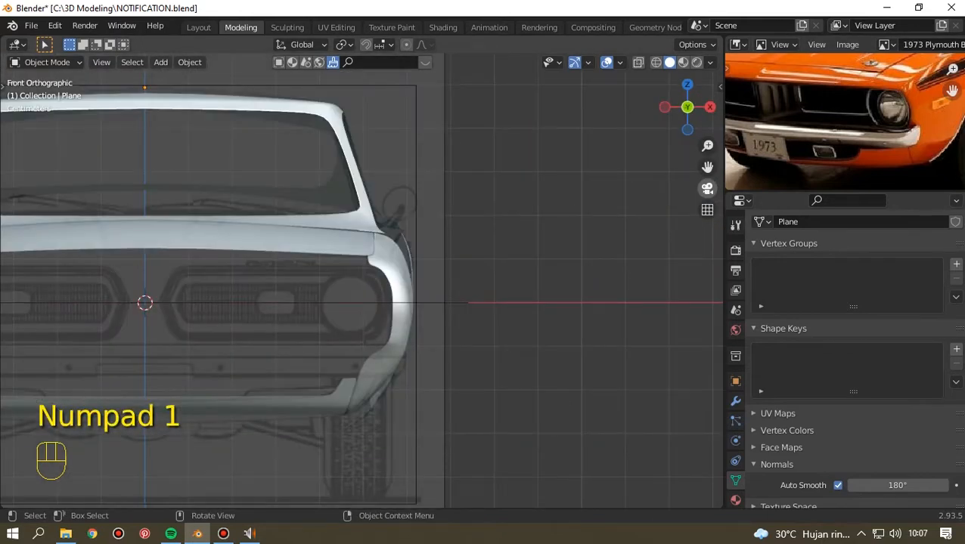
scroll(546, 319, "up", 2, "shift")
middle_click_drag(546, 319, 499, 344)
key("KP_1")
key("KP_3")
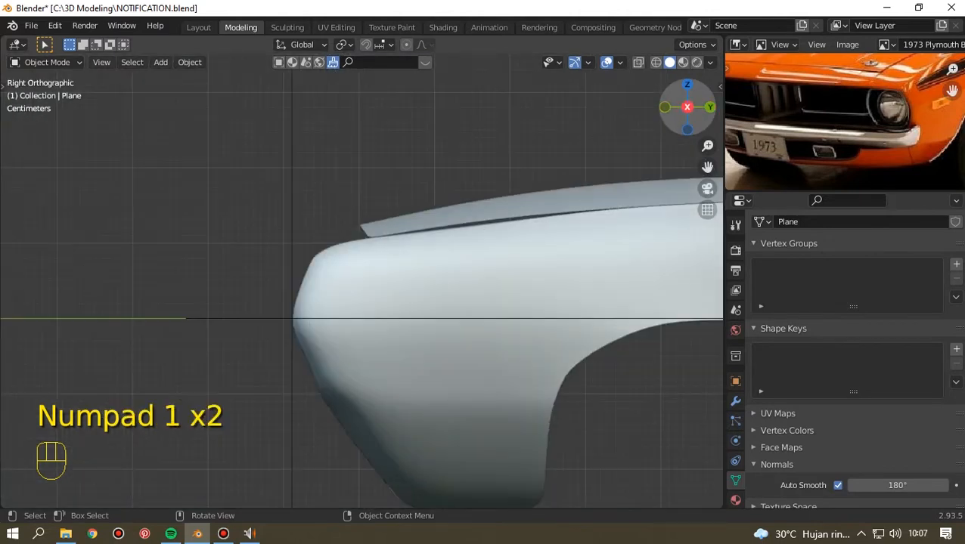
left_click_drag(707, 166, 722, 91)
key("Tab")
key("alt+z")
scroll(361, 280, "up", 4)
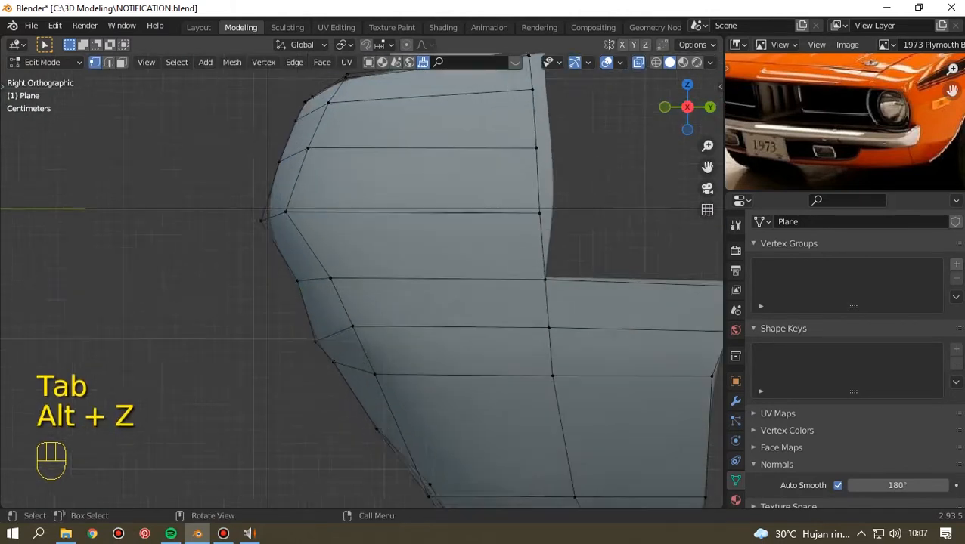
Reposition three vertices along the lower front edge of the fender to smooth its side profile, and leave mesh editing.
left_click(284, 279)
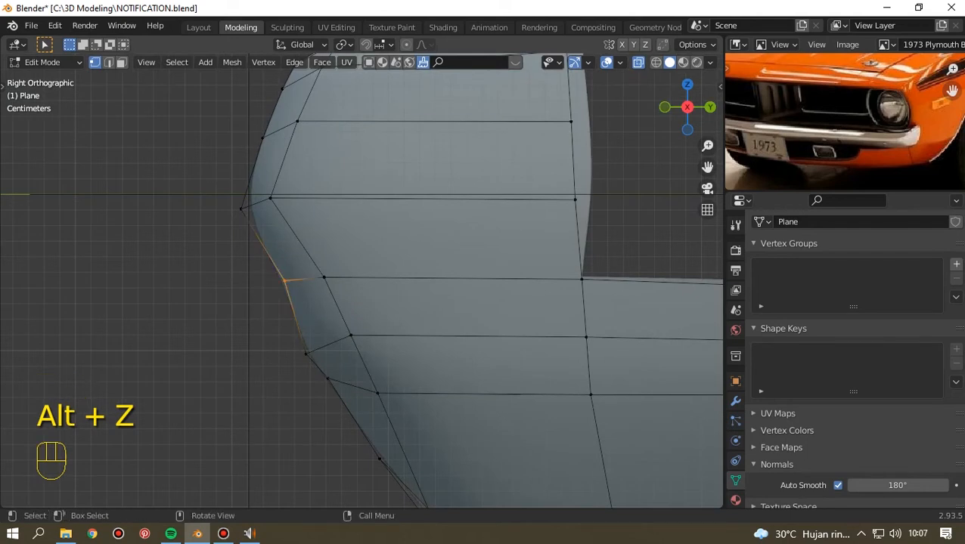
left_click_drag(707, 166, 704, 61)
left_click_drag(270, 230, 306, 260)
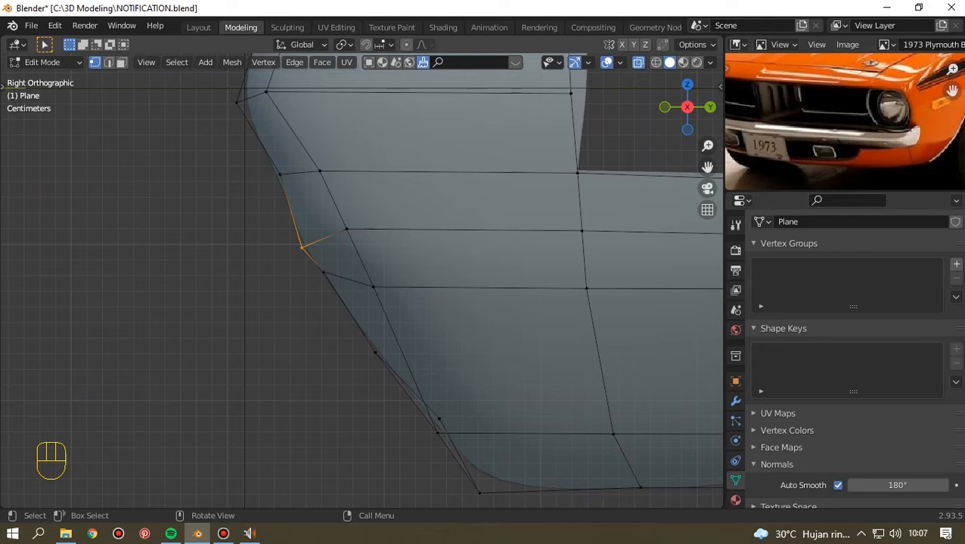
key("g")
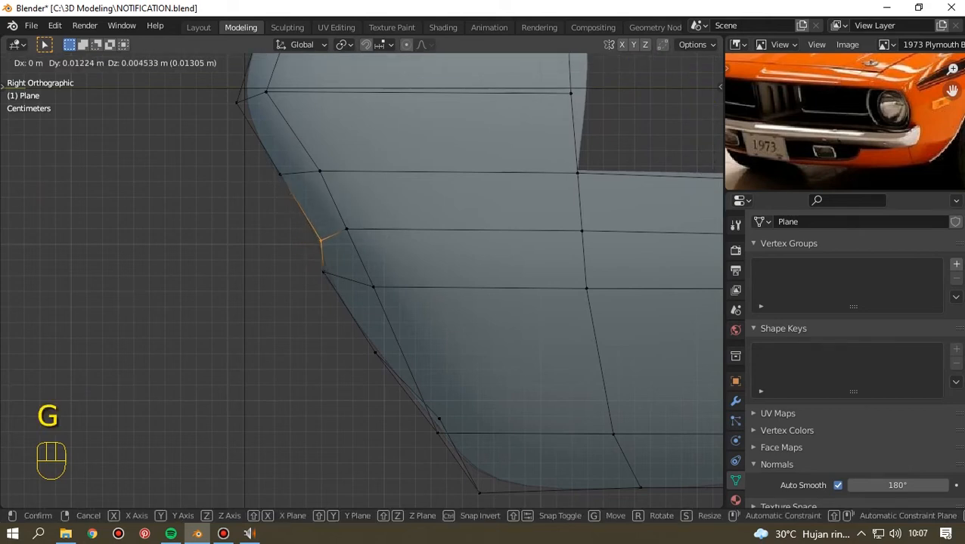
left_click(321, 239)
key("g")
key("g")
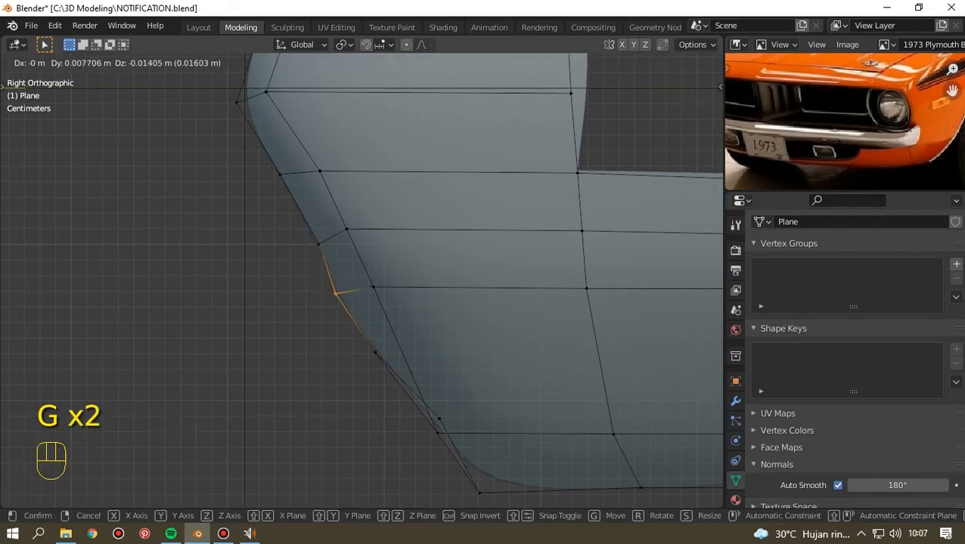
left_click(346, 292)
left_click_drag(341, 338, 379, 387)
key("g")
left_click(379, 387)
scroll(361, 288, "down", 5)
middle_click_drag(361, 288, 465, 255)
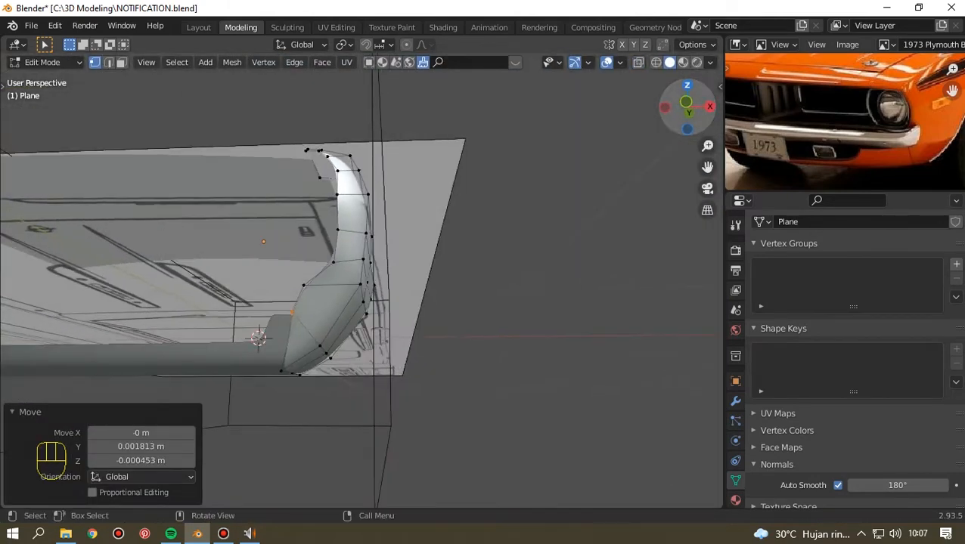
right_click(521, 140)
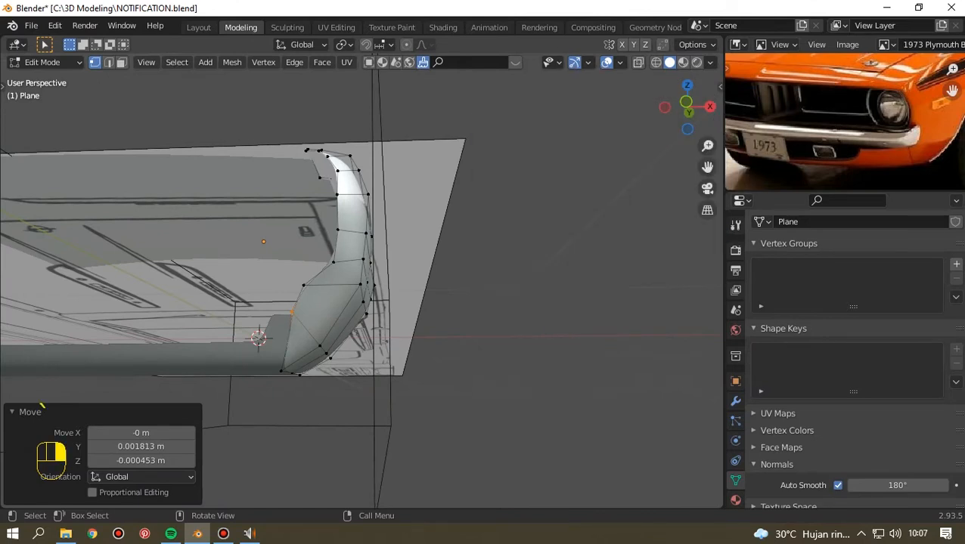
key("Tab")
Keep solid viewport shading and change its lighting to the metallic MatCap.
scroll(361, 288, "down", 5)
left_click_drag(687, 106, 692, 99)
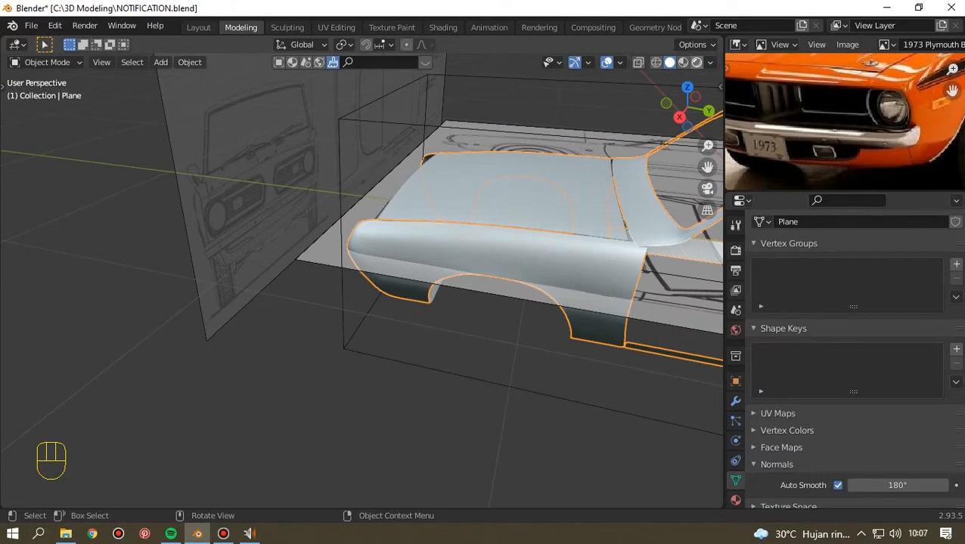
left_click(696, 62)
left_click(669, 62)
left_click(709, 62)
left_click(697, 165)
left_click(697, 130)
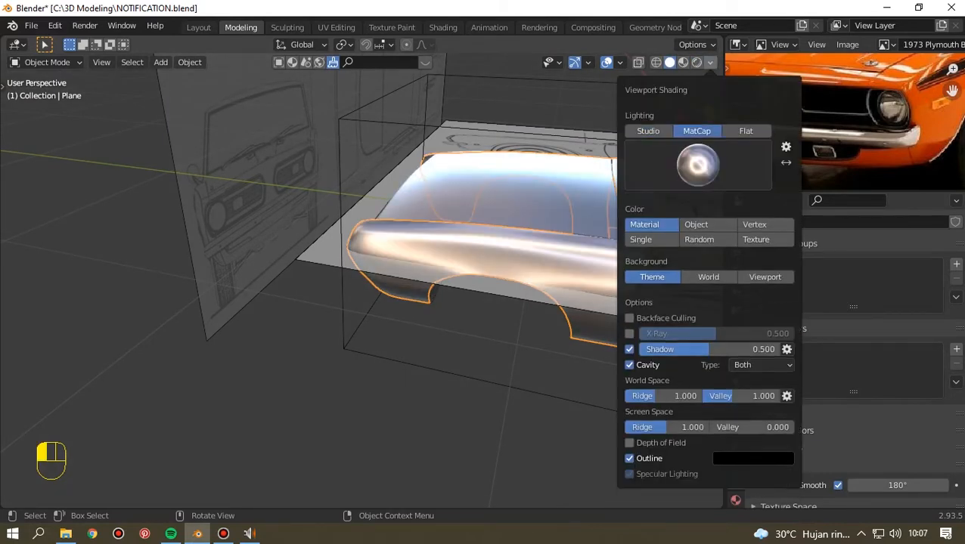
left_click(484, 401)
scroll(484, 401, "down", 5)
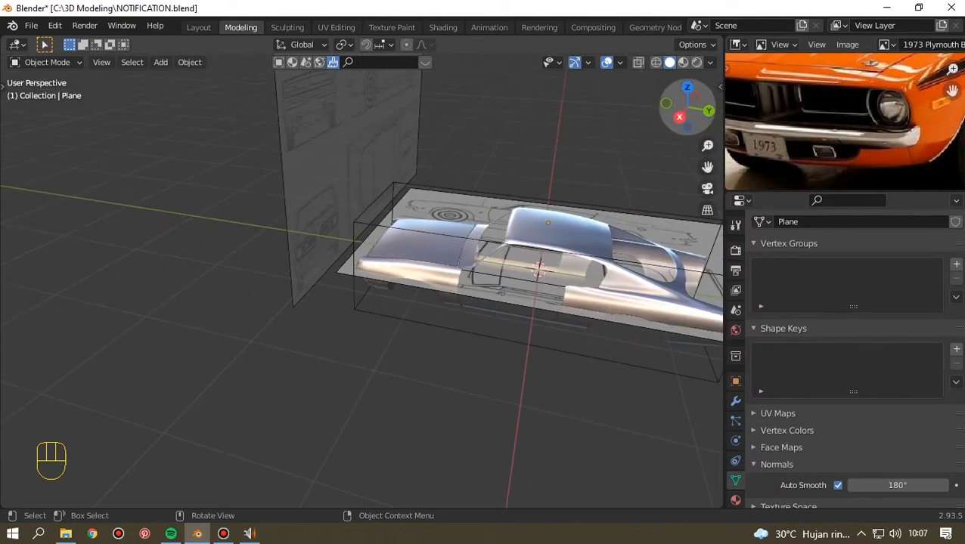
Change the reference image area into an Outliner.
left_click(738, 201)
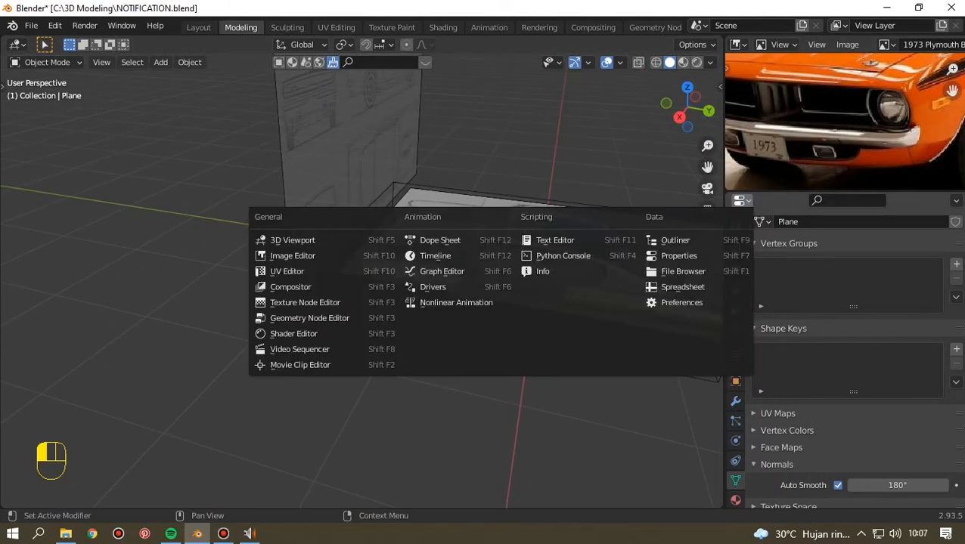
left_click(735, 44)
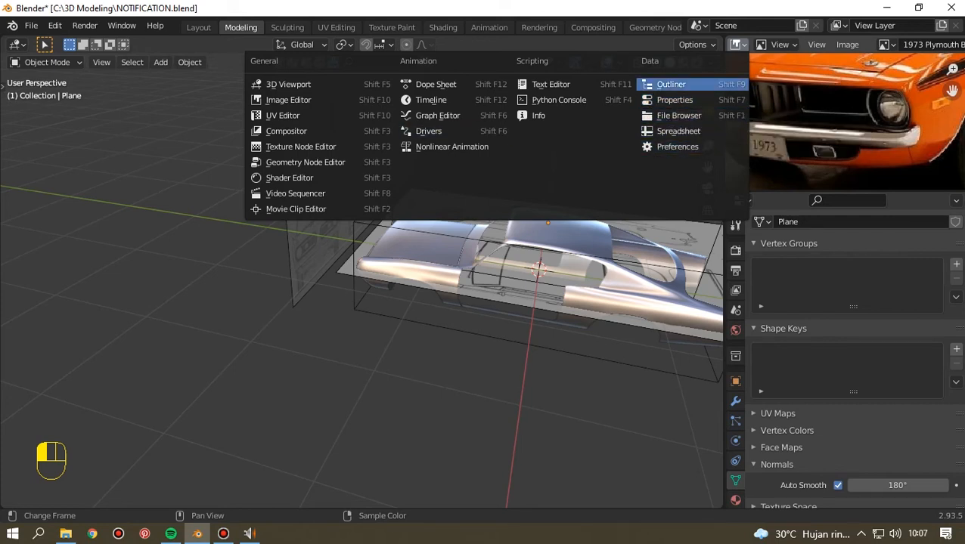
left_click(673, 84)
scroll(361, 285, "down", 4)
scroll(832, 124, "down", 1)
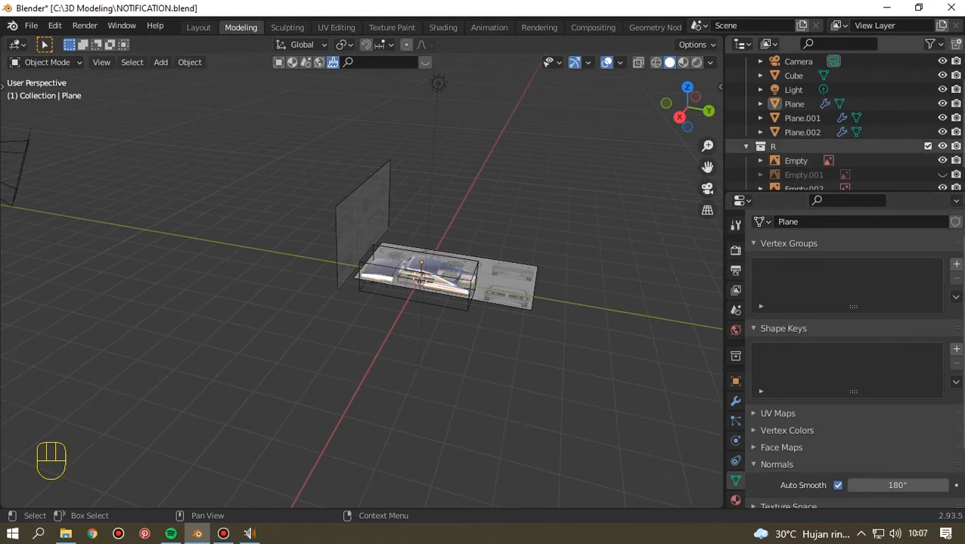
Hide the reference collection R and the Cube object in the viewport.
left_click(941, 146)
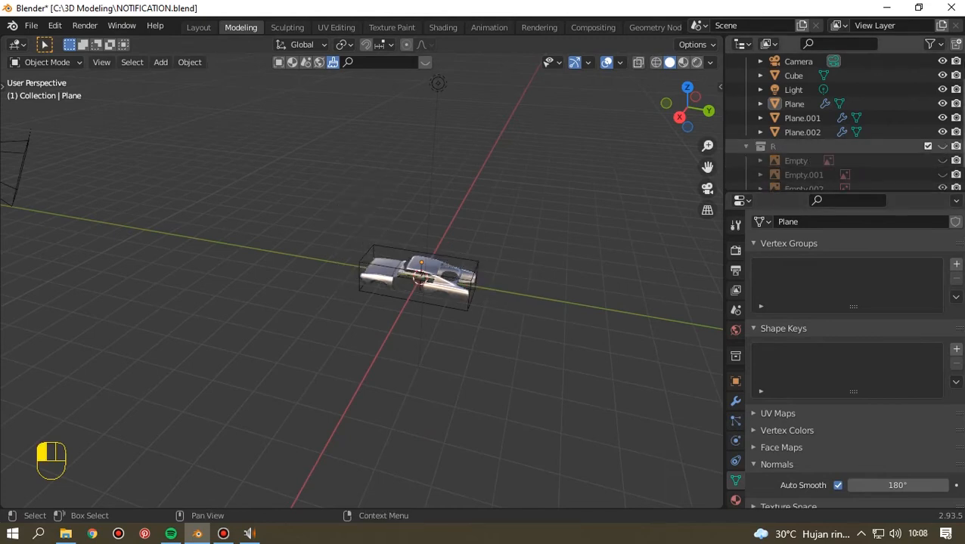
scroll(832, 106, "up", 2)
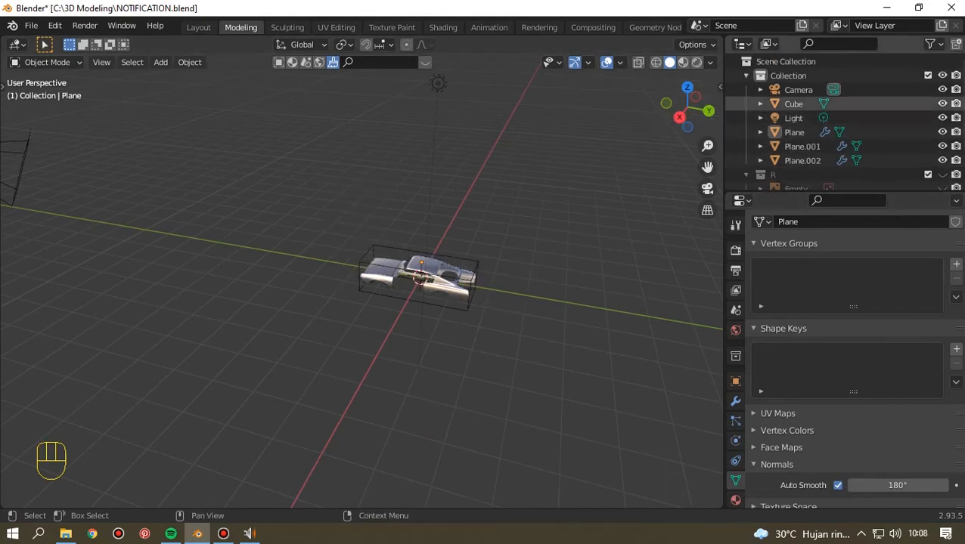
left_click(941, 104)
Examine the shape of the front fenders and hood up close, including from the front and top views.
scroll(362, 284, "up", 3)
middle_click_drag(361, 284, 295, 249)
scroll(4, 78, "up", 4)
left_click_drag(707, 167, 846, 183)
key("Tab")
key("Tab")
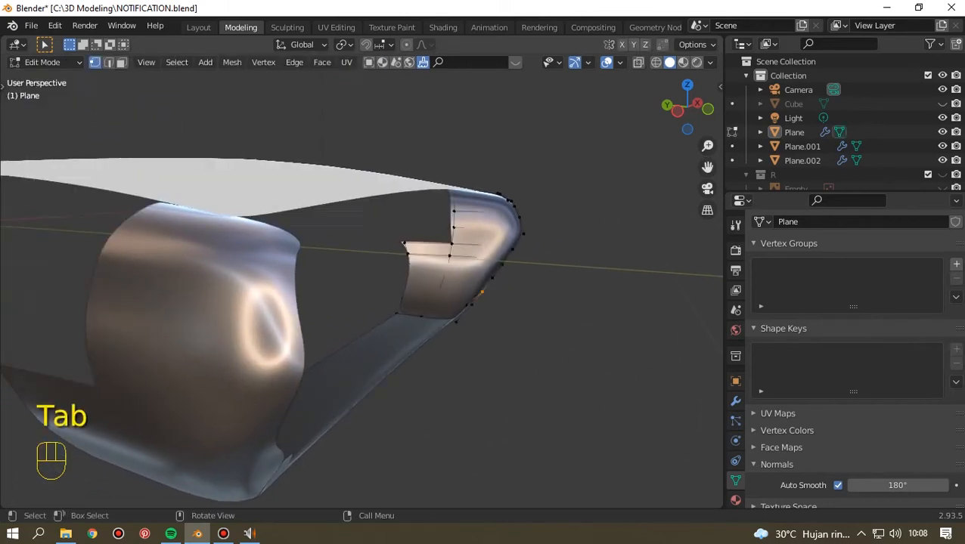
left_click(705, 109)
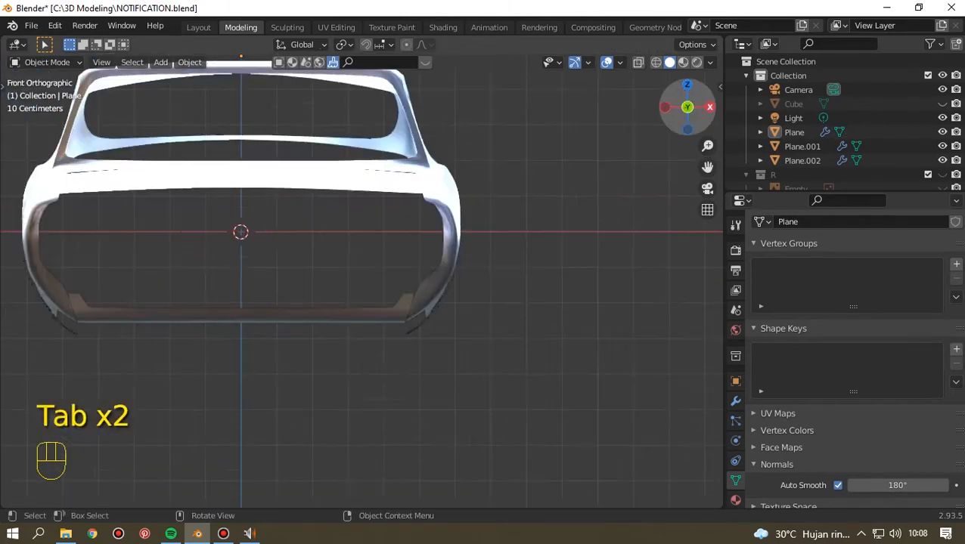
scroll(361, 280, "down", 5)
scroll(361, 279, "up", 7)
key("KP_7")
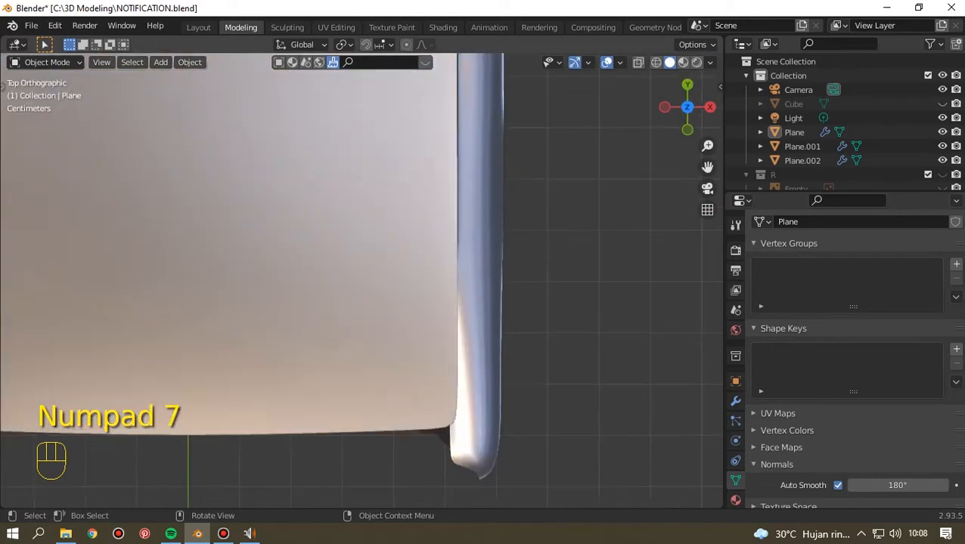
scroll(257, 226, "up", 3)
left_click_drag(707, 166, 775, 132)
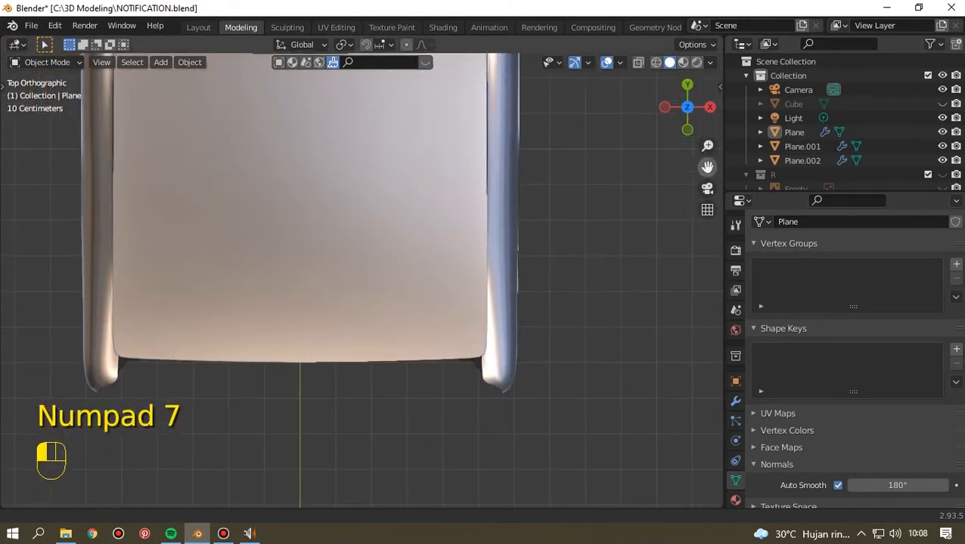
Show collection R again with only the top-view blueprint Empty.002 visible.
scroll(802, 135, "down", 4)
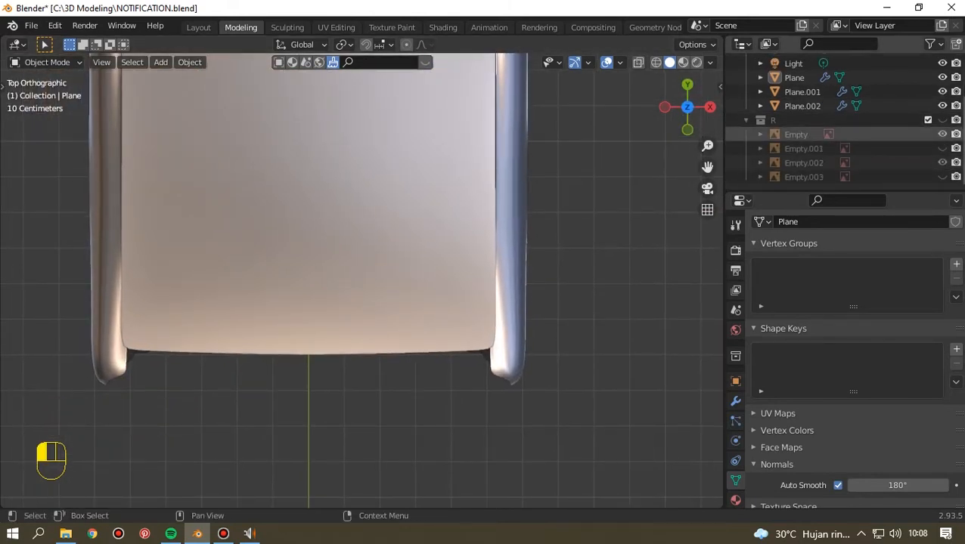
left_click(942, 134)
left_click(942, 121)
left_click(942, 148)
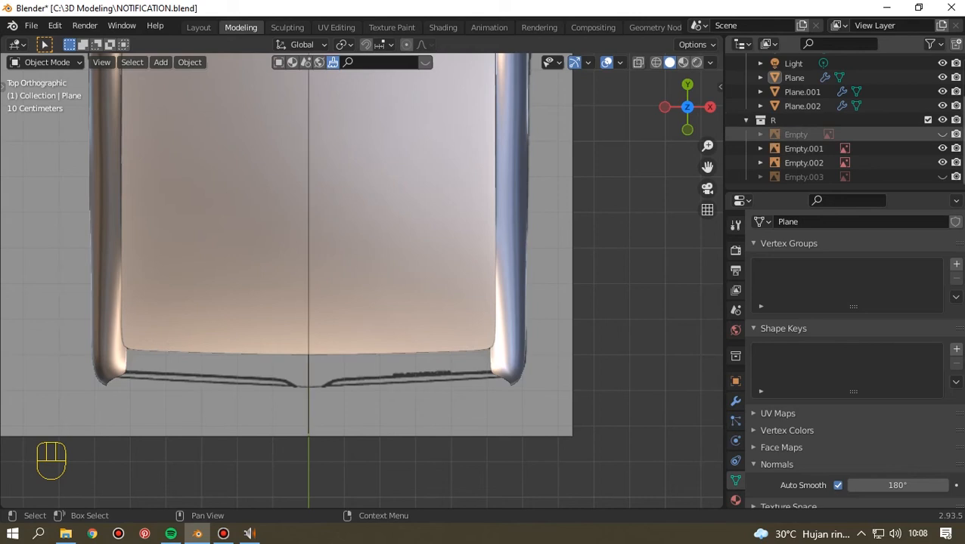
left_click(942, 149)
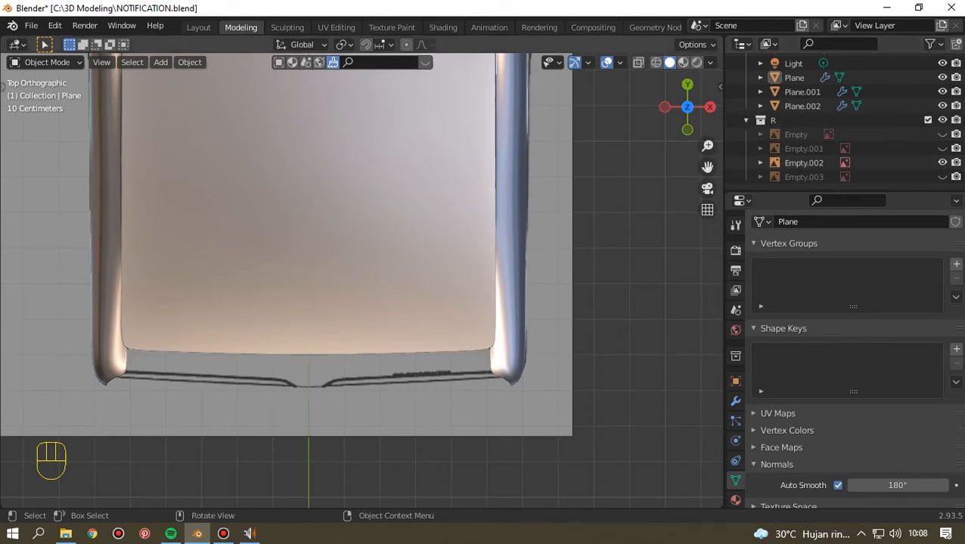
Open the hood, Plane.001, for mesh editing with X-ray display on.
scroll(362, 281, "up", 2)
left_click(361, 280)
key("Tab")
key("alt+z")
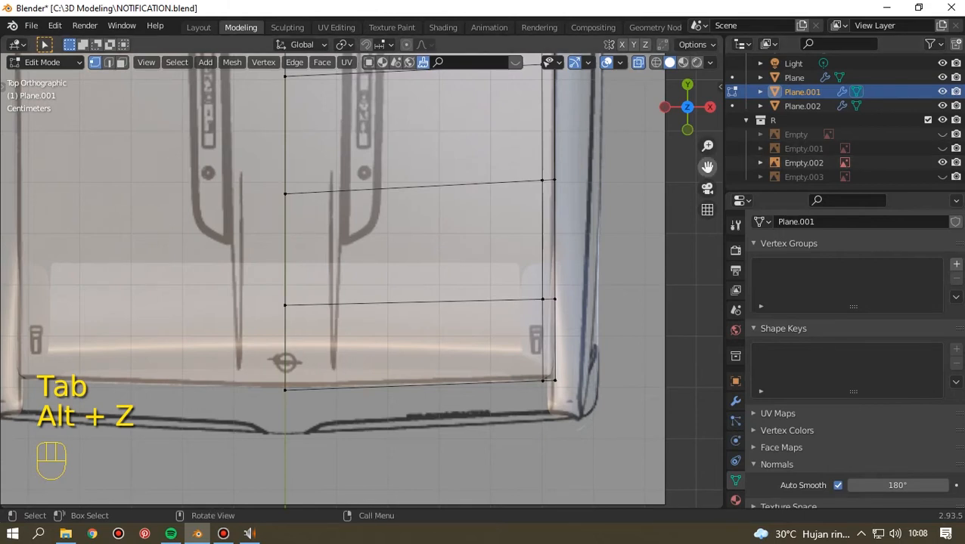
Move the hood's front corner vertices inward about 0.0069 m along X to match the blueprint.
left_click_drag(707, 166, 716, 123)
left_click_drag(539, 321, 576, 345)
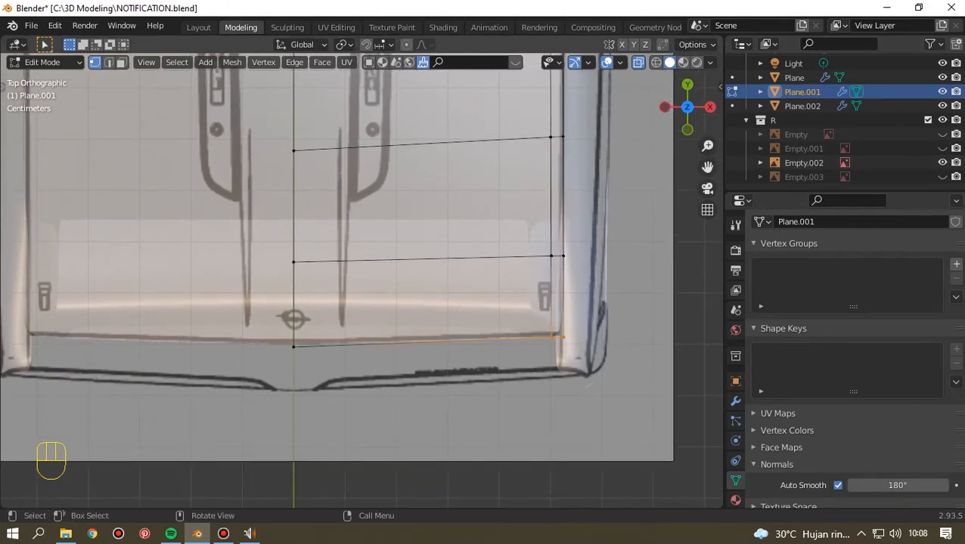
key("g")
key("Left")
key("Left")
key("Left")
key("Left")
key("Left")
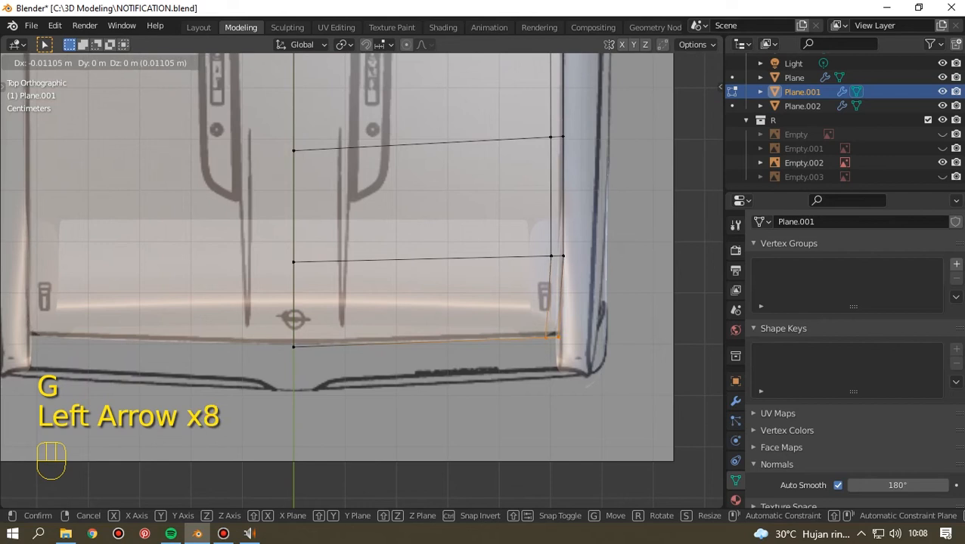
key("Right")
key("Right")
left_click(572, 345)
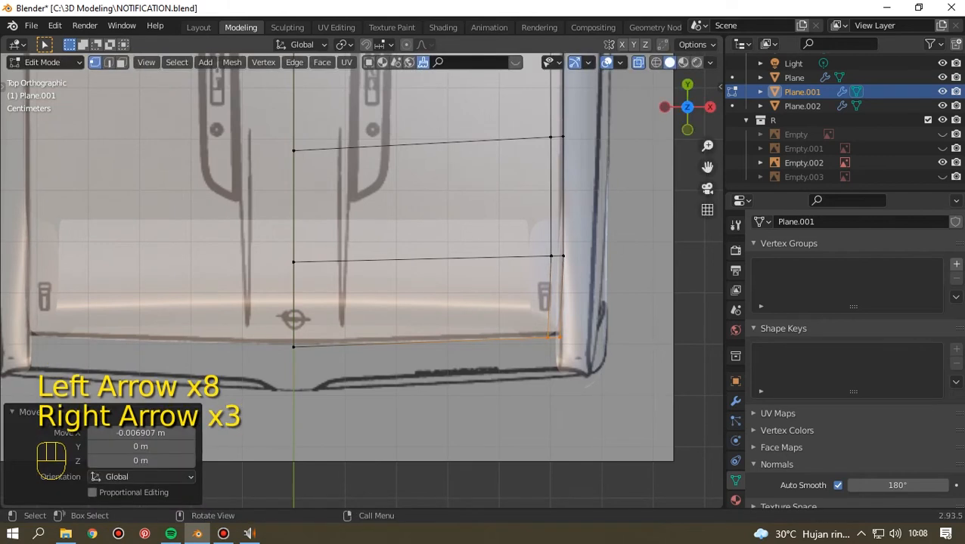
Move all the hood's front edge vertices back about 0.0055 m along Y onto the blueprint line.
left_click_drag(573, 344, 255, 403)
left_click_drag(602, 316, 241, 458)
key("g")
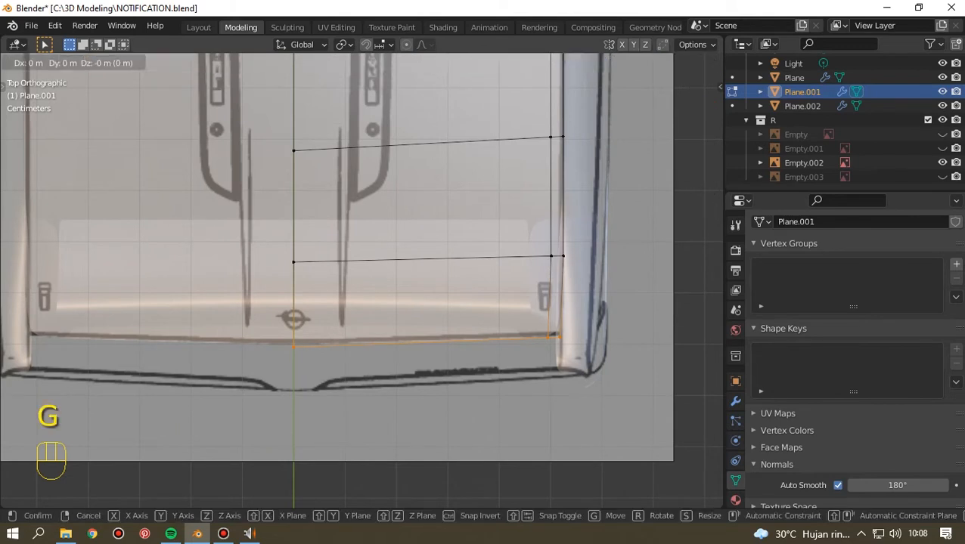
key("Up")
key("Up")
key("Up")
key("Up")
left_click(240, 455)
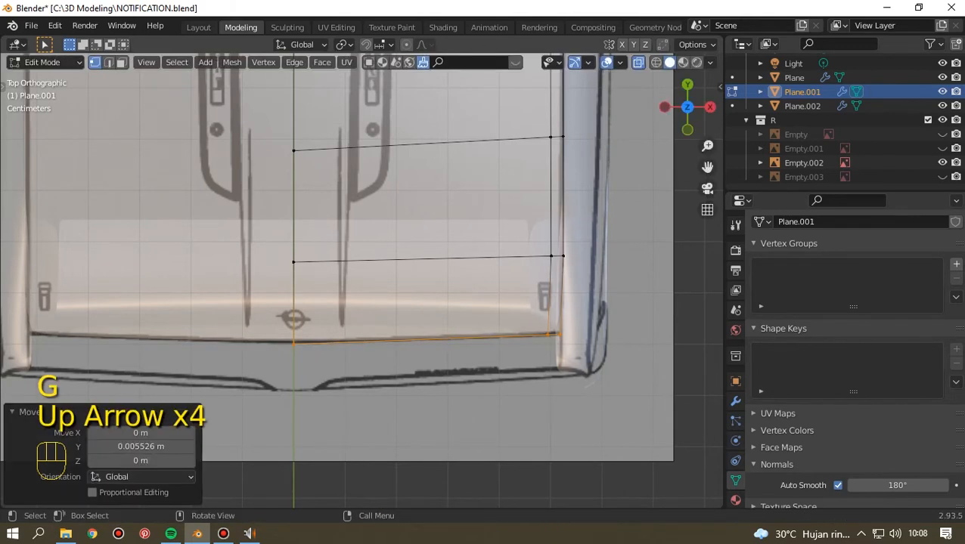
Duplicate the hood's front edge and move the copy forward about 0.0895 m along Y to the blueprint's nose line.
scroll(361, 281, "down", 1)
left_click_drag(707, 167, 707, 136)
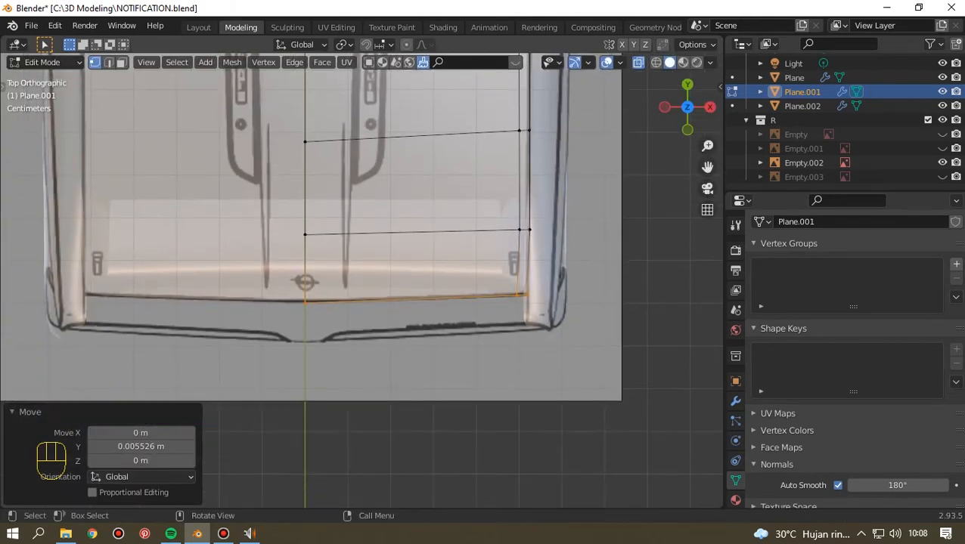
key("shift")
key("shift+d")
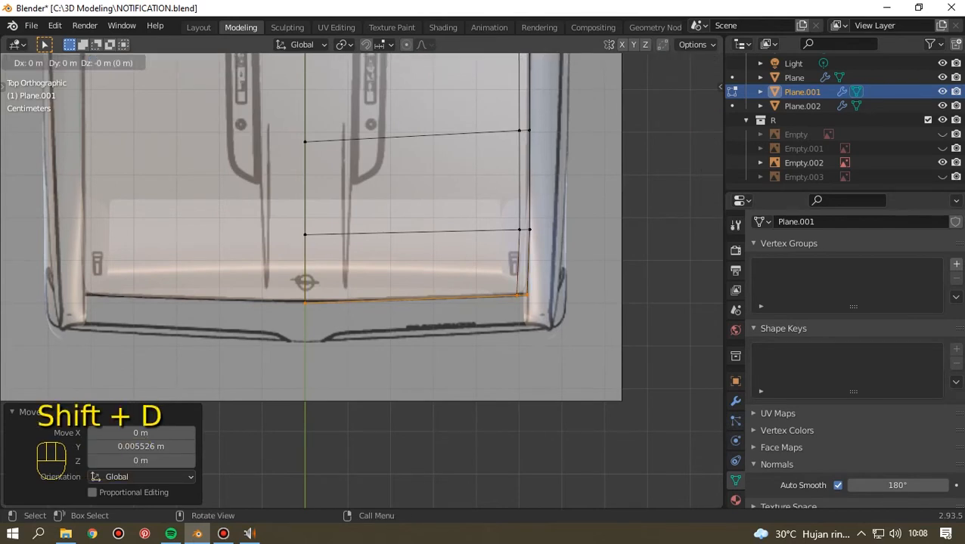
key("g")
key("y")
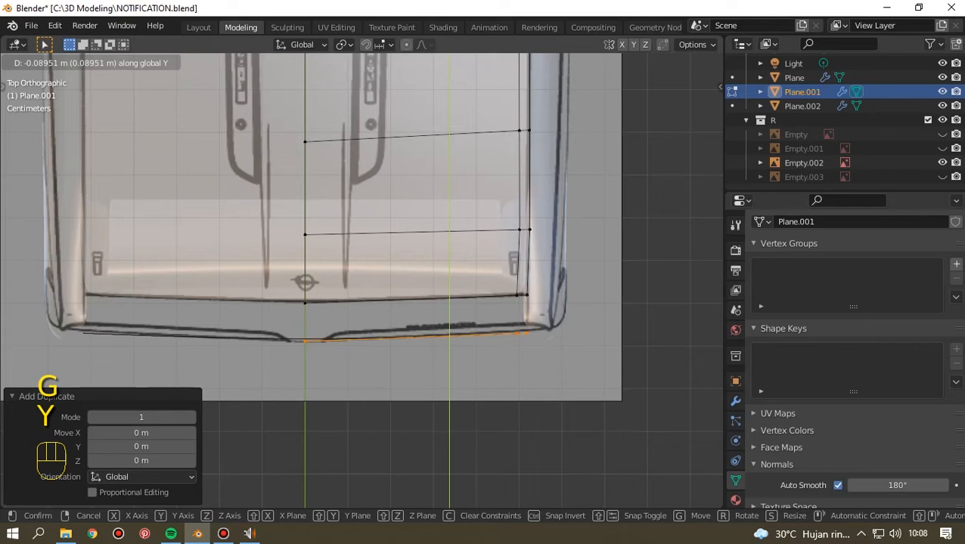
left_click(449, 337)
Extrude the duplicated front edge back about 0.0845 m along Y toward the hood edge to form the nose panel strip.
key("e")
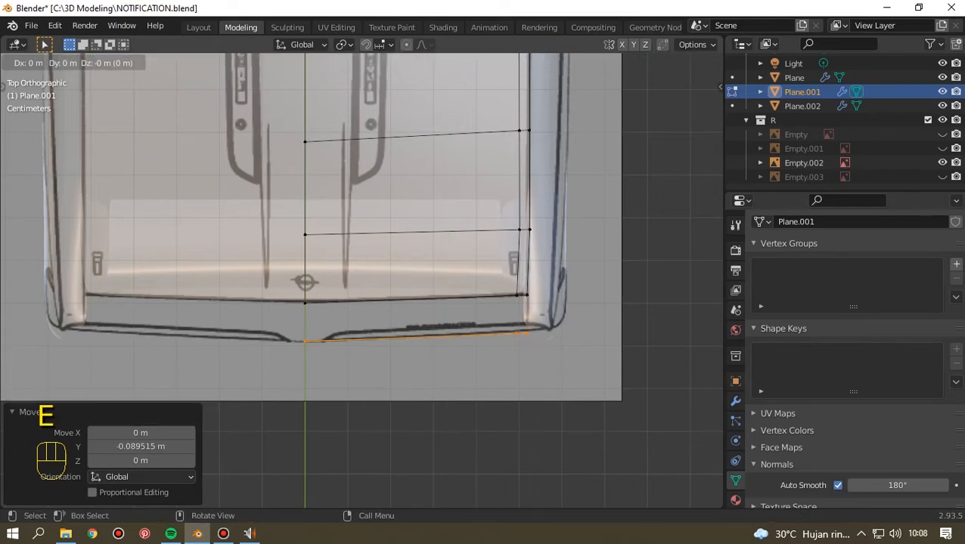
key("y")
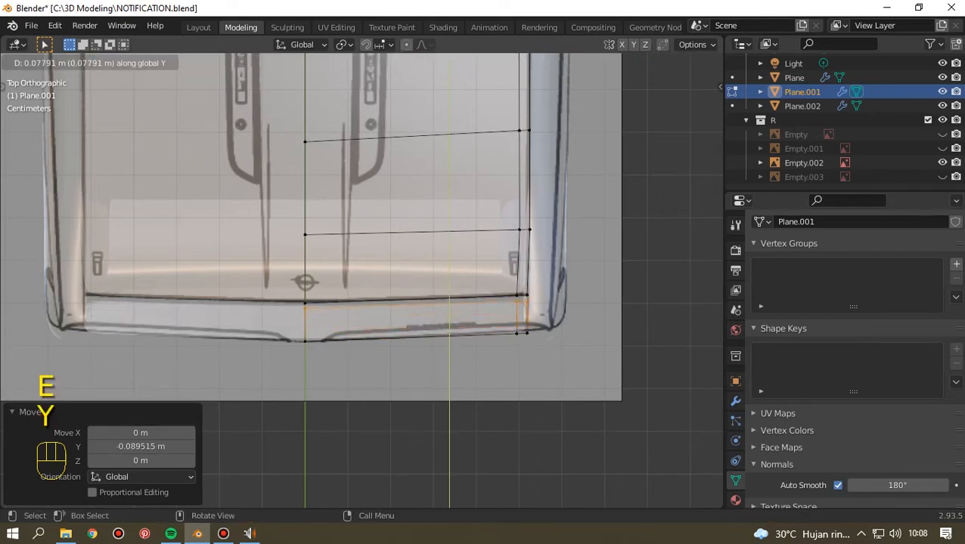
left_click(449, 301)
scroll(449, 300, "up", 1)
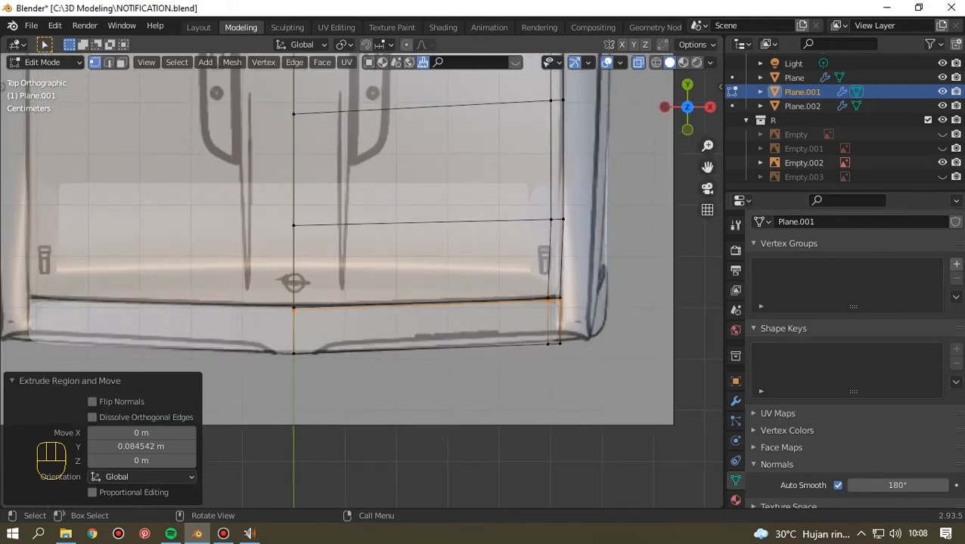
Add one loop cut across the nose panel strip, slid toward the centre line with a factor of about -0.691.
key("ctrl")
key("ctrl+r")
left_click(347, 359)
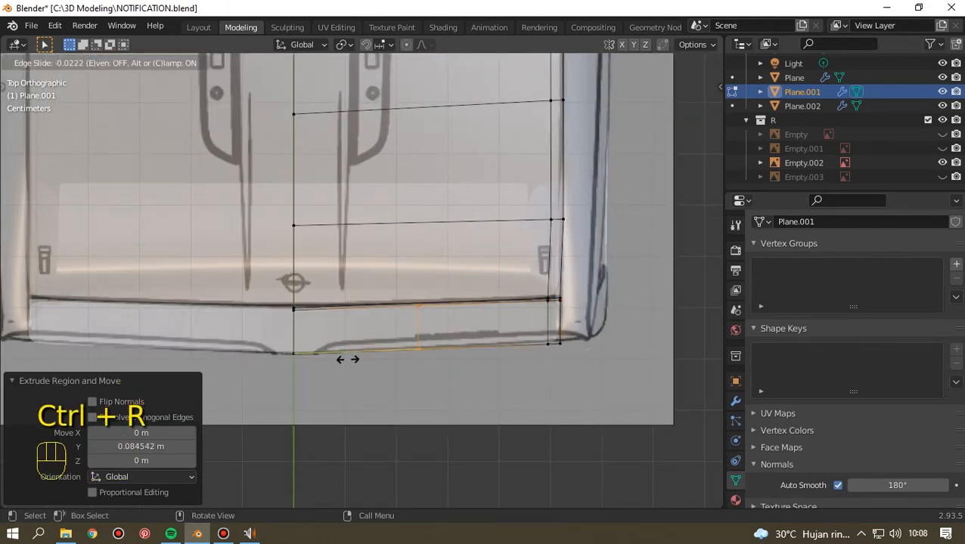
left_click(262, 334)
Move the nose panel's front edges outboard of the new cut back about 0.0235 m along Y onto the blueprint line.
left_click(108, 62)
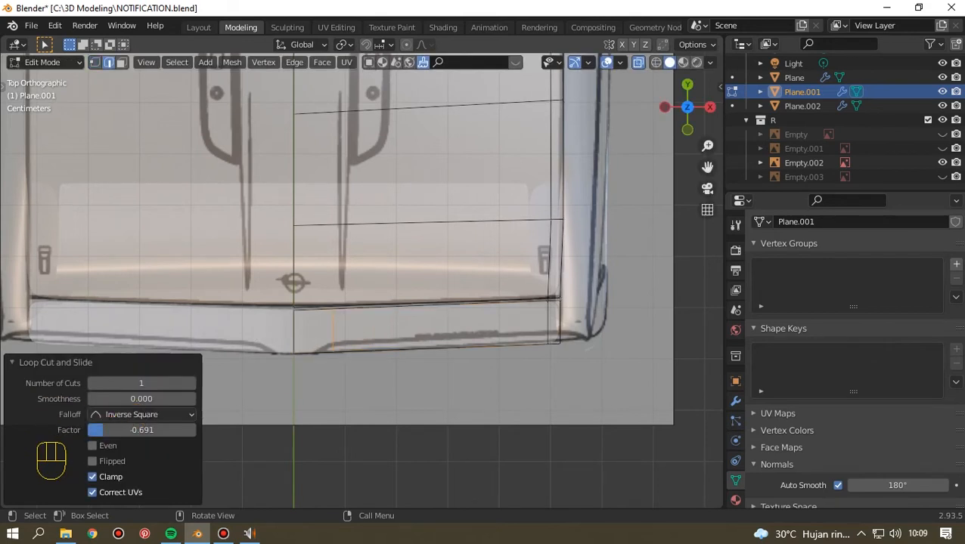
left_click(452, 349)
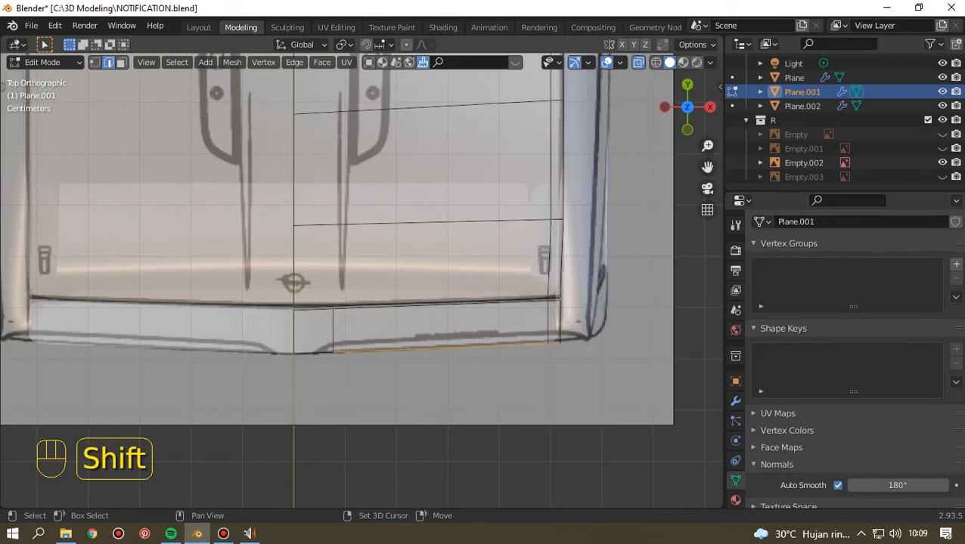
key("g")
key("y")
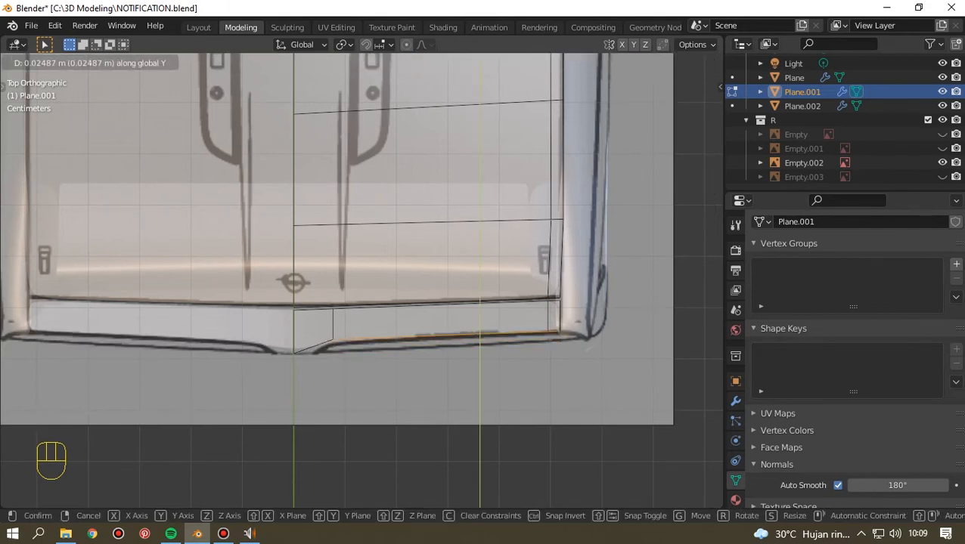
left_click(452, 338)
scroll(452, 338, "up", 1)
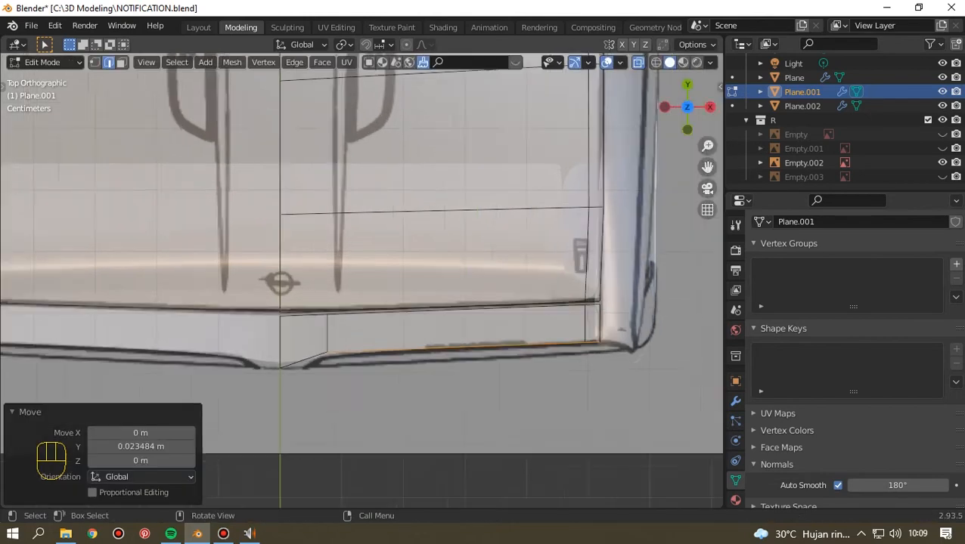
Add a centred loop cut in the nose panel's middle segment and move its front vertex about 0.0012 m in X and -0.015 m in Y.
scroll(362, 281, "up", 5)
left_click_drag(707, 167, 897, 0)
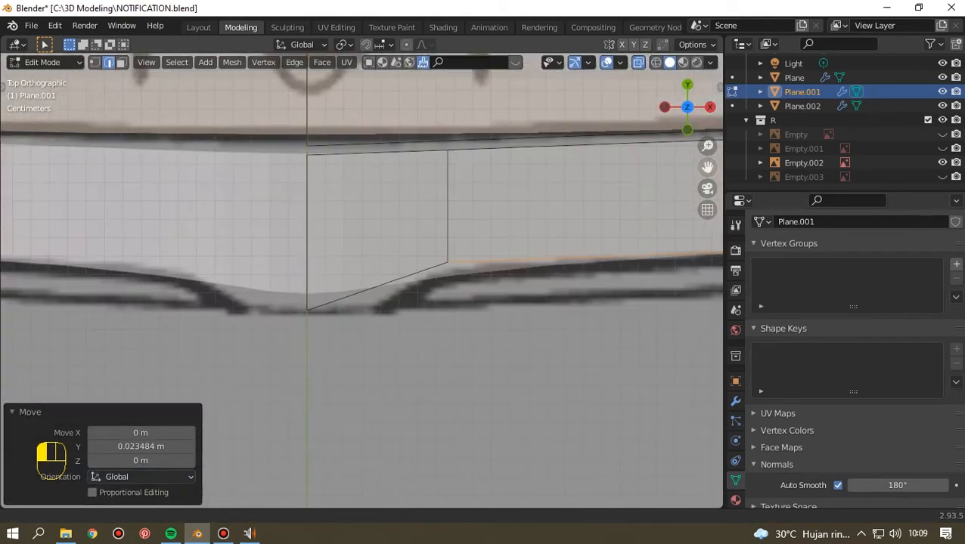
key("ctrl+r")
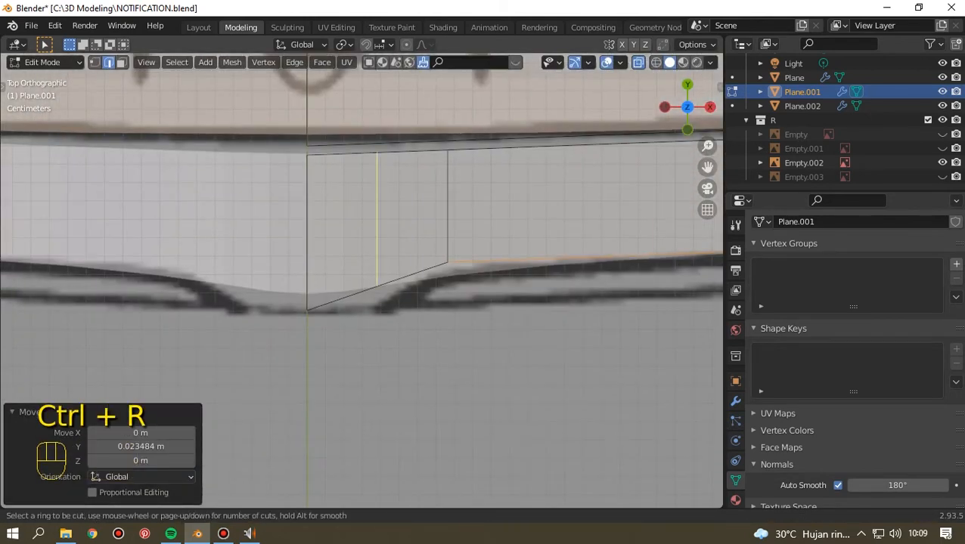
left_click(388, 282)
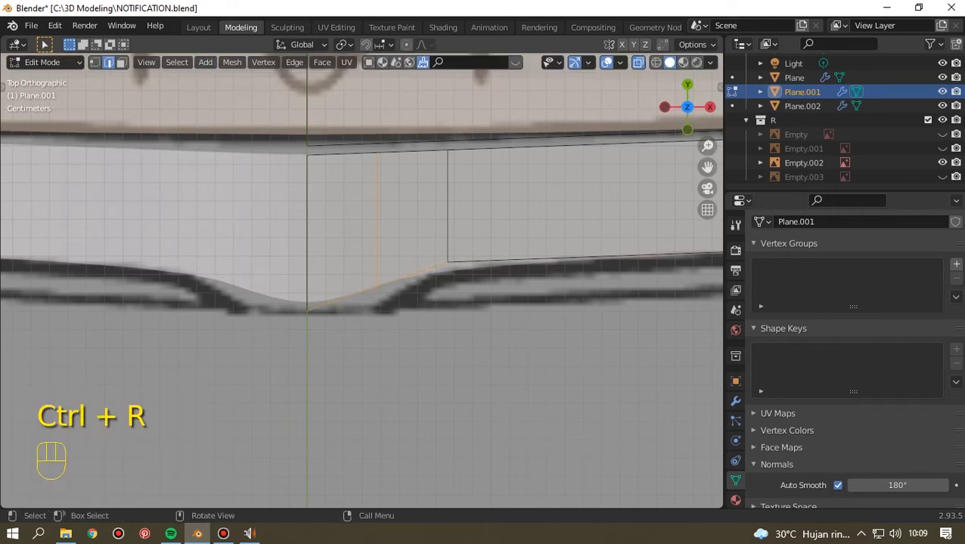
left_click(95, 63)
left_click(377, 287)
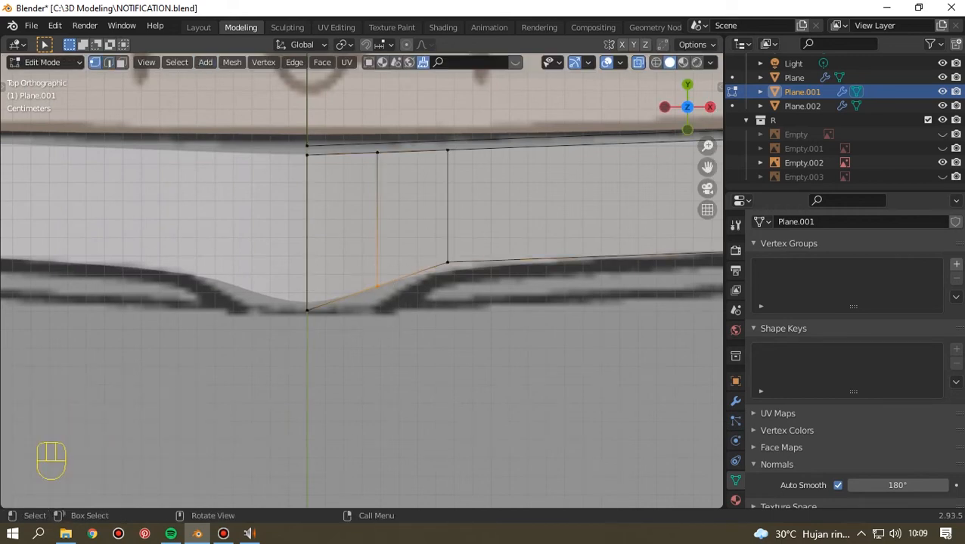
key("g")
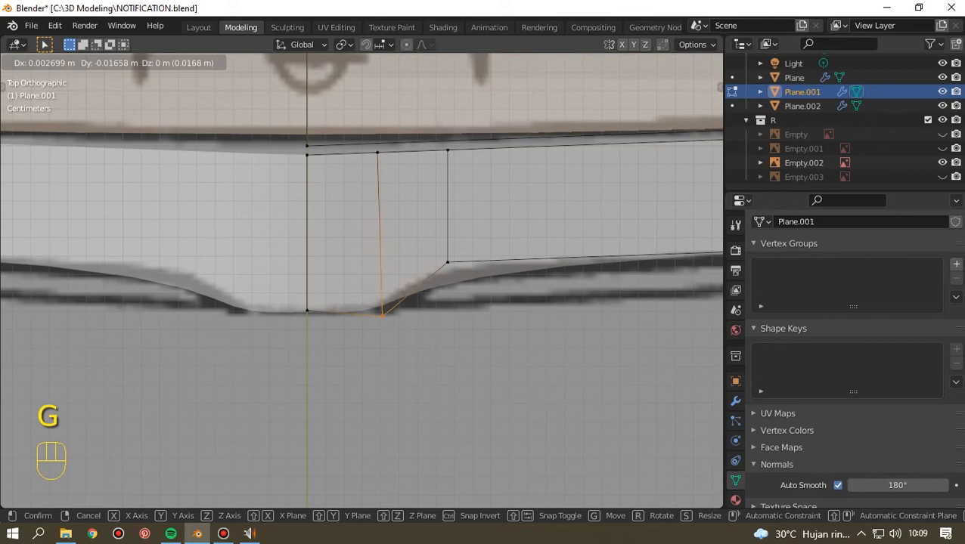
left_click(379, 312)
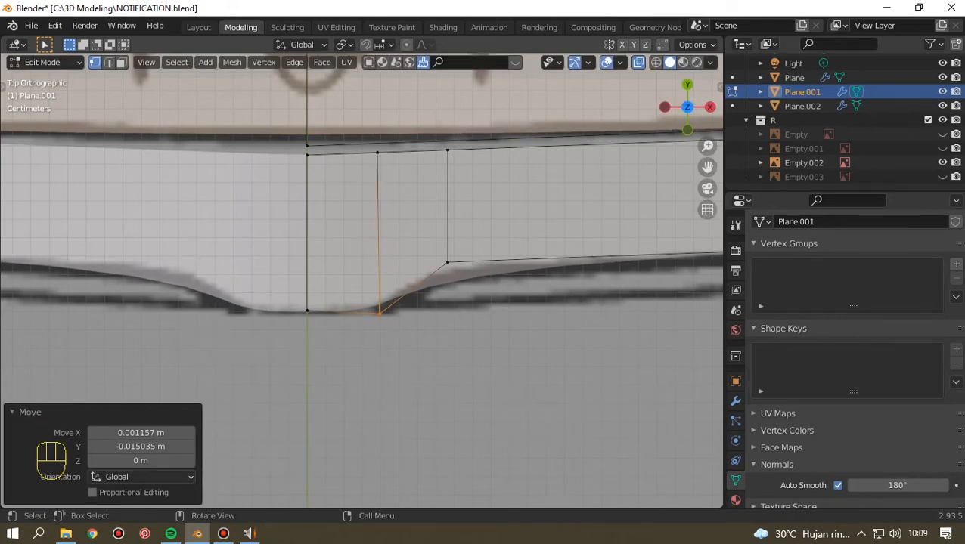
Separate the linked nose panel geometry from the hood mesh into its own object and select it in Object Mode.
scroll(361, 279, "down", 3)
key("Tab")
left_click_drag(688, 112, 527, 6)
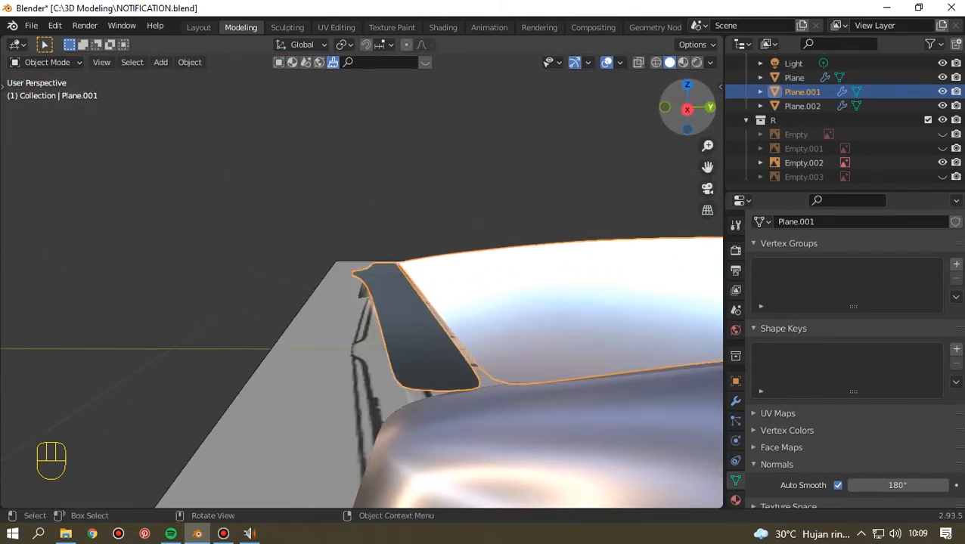
key("KP_1")
left_click(687, 108)
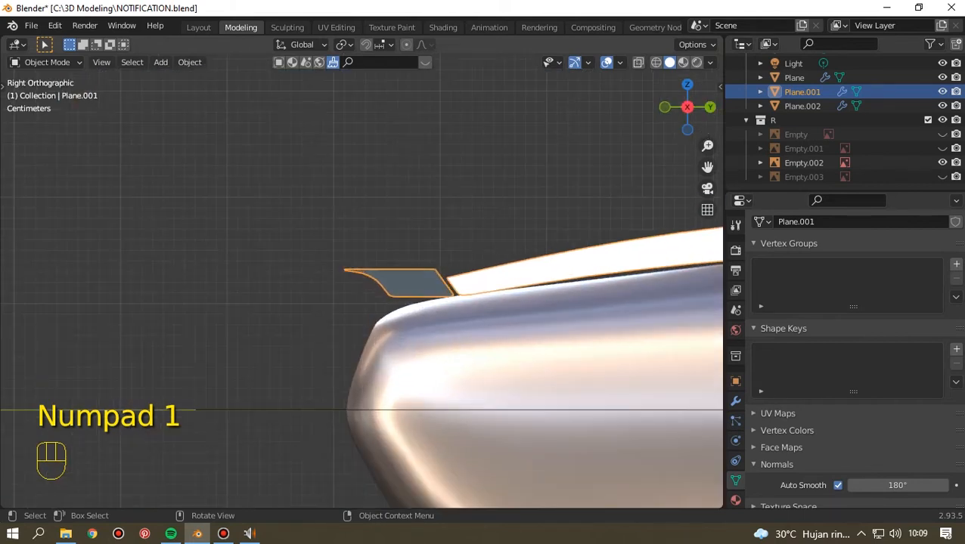
key("Tab")
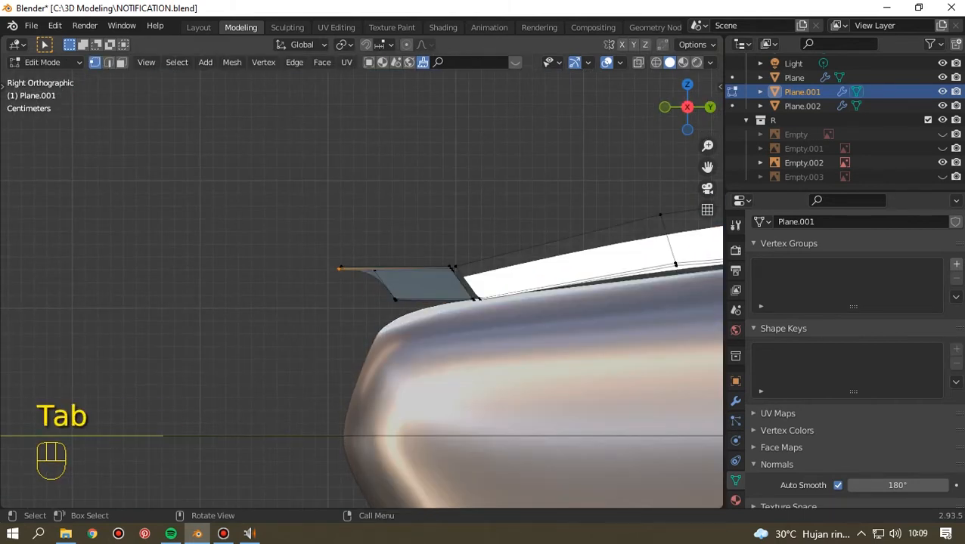
key("l")
key("p")
left_click(366, 276)
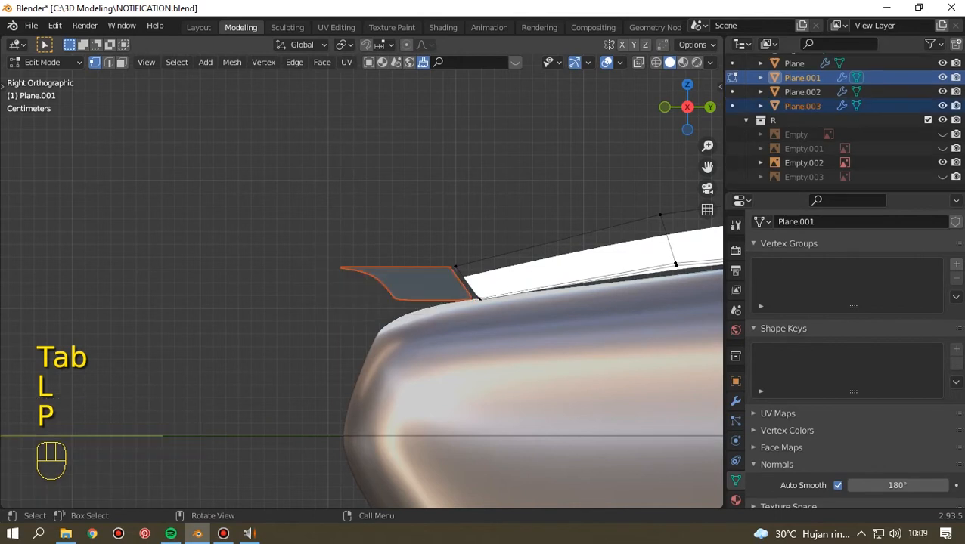
key("Tab")
scroll(408, 284, "up", 1)
left_click(412, 284)
scroll(412, 284, "up", 3)
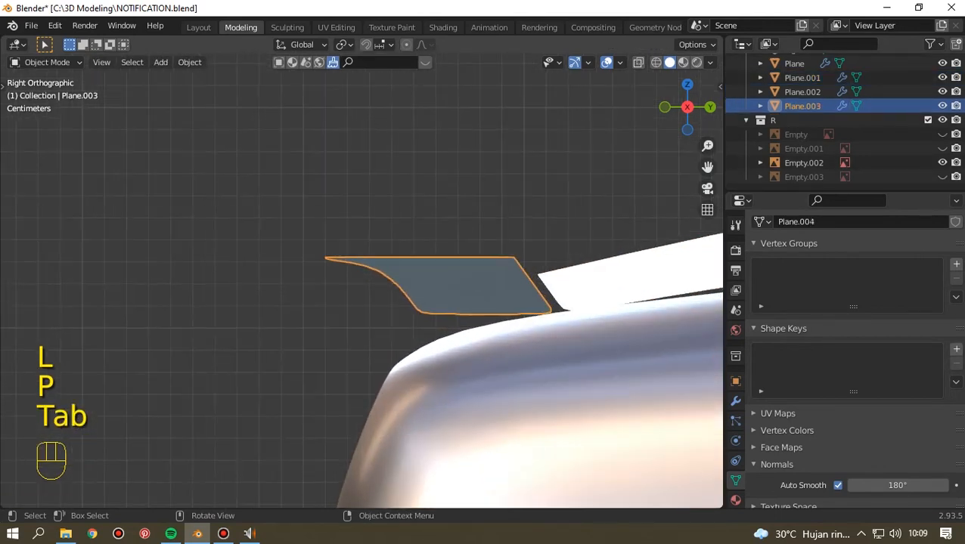
Examine how the separated nose panel sits against the hood and fender in side and perspective views.
left_click_drag(708, 168, 332, 118)
scroll(361, 281, "down", 6)
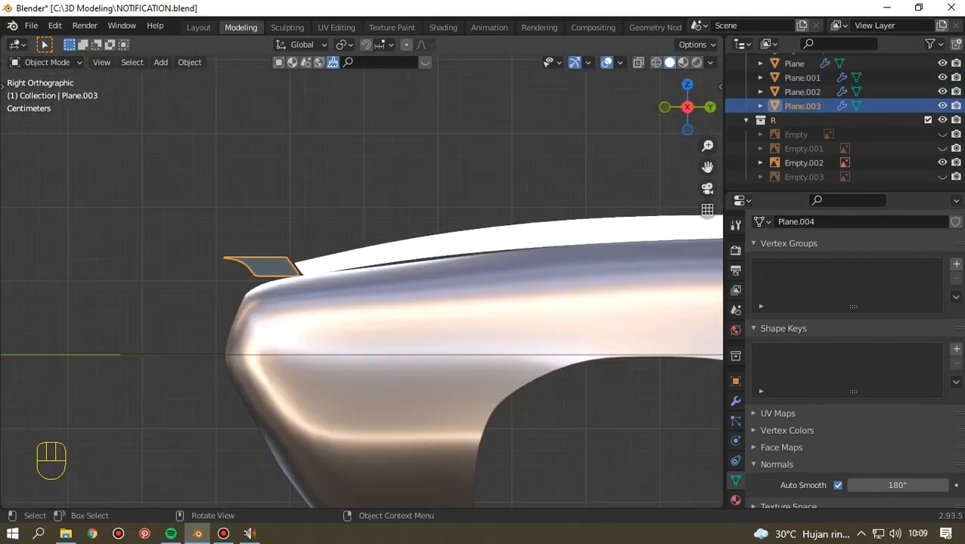
scroll(361, 281, "up", 3)
scroll(363, 280, "down", 2)
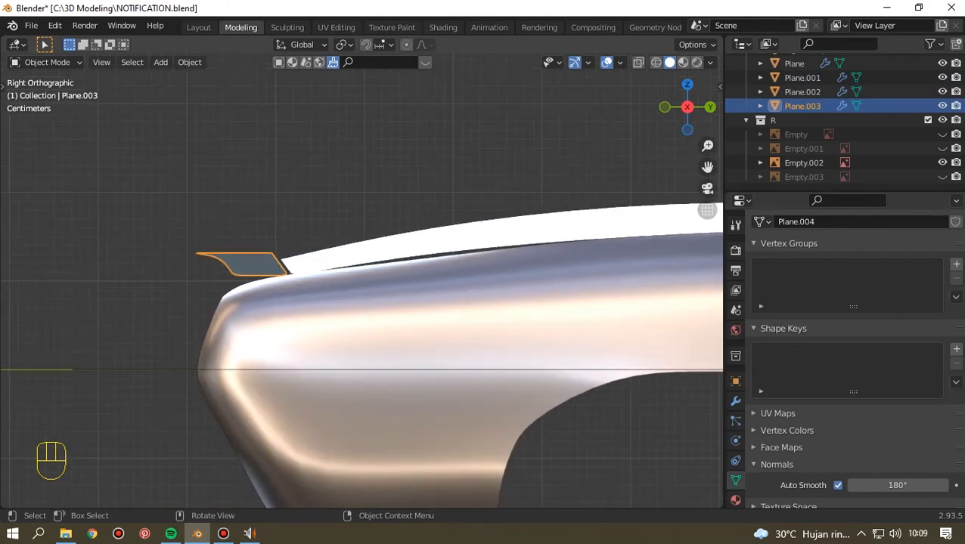
scroll(361, 280, "down", 6)
left_click_drag(686, 107, 832, 121)
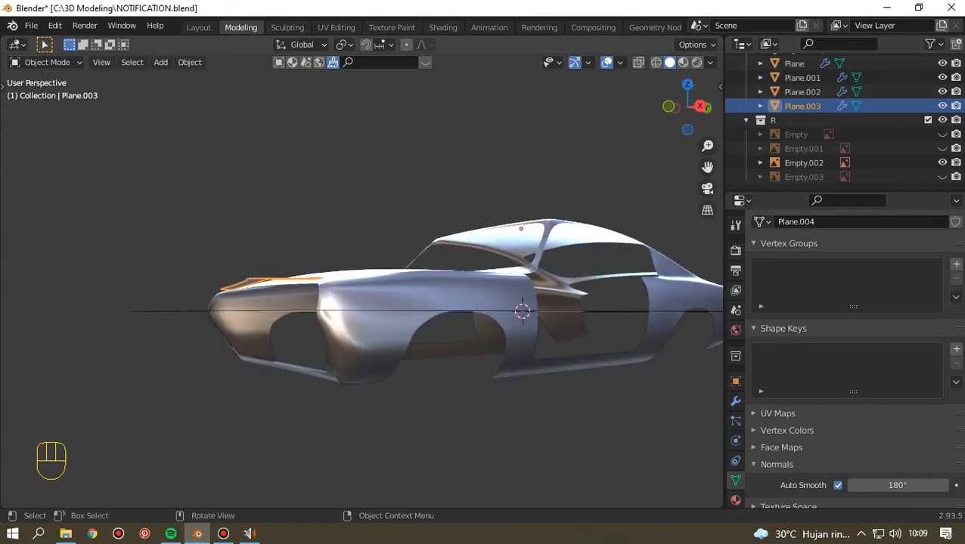
key("KP_1")
key("KP_3")
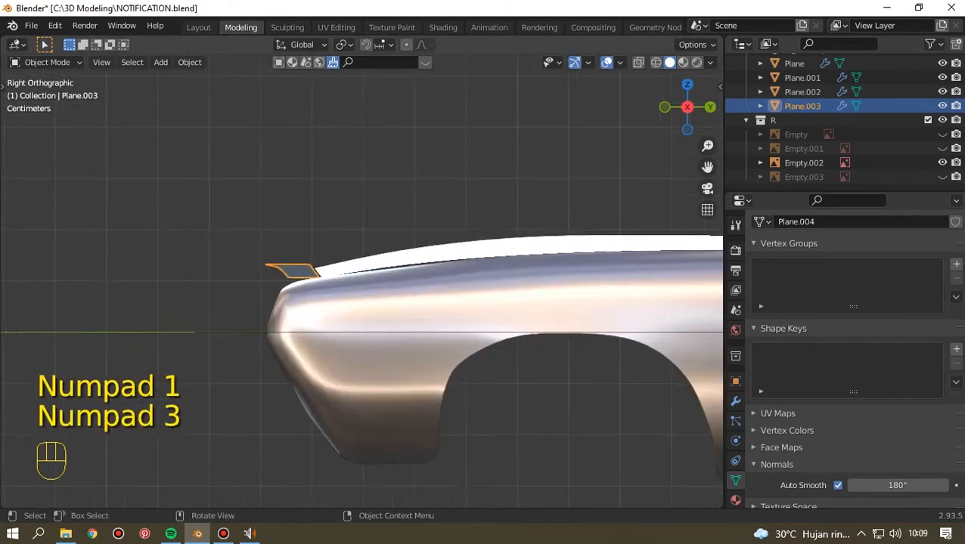
left_click_drag(706, 167, 746, 87)
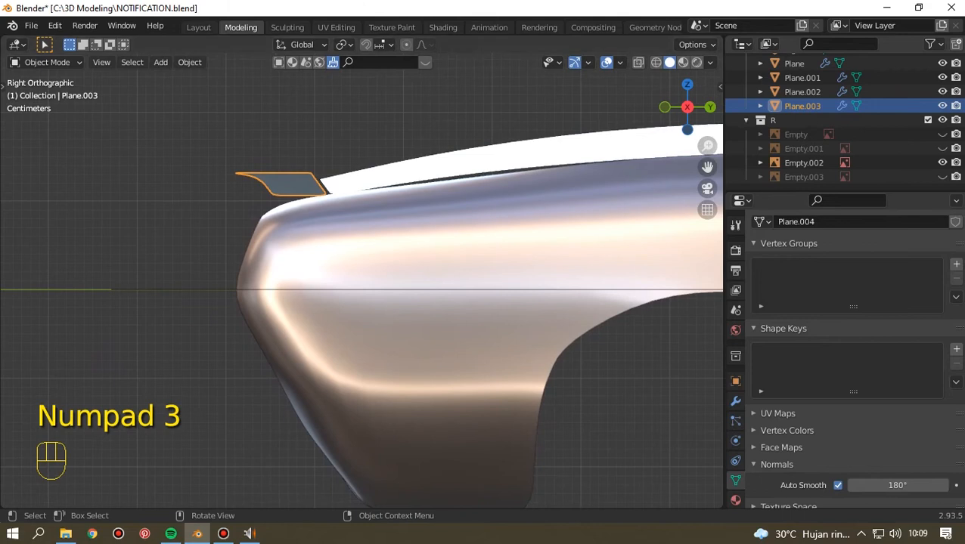
Open the nose panel for mesh editing with X-ray display on, and show the side blueprint Empty.001.
left_click(735, 401)
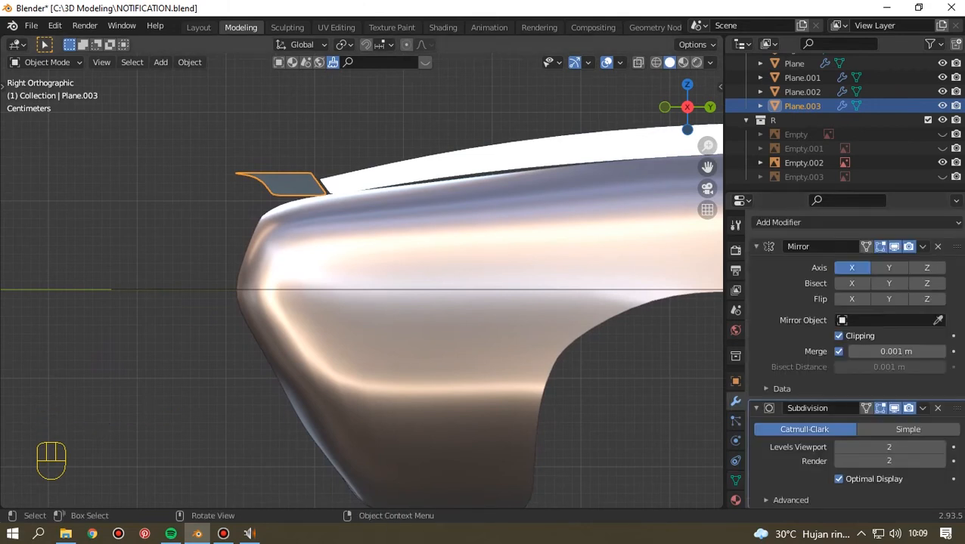
key("Tab")
key("alt+z")
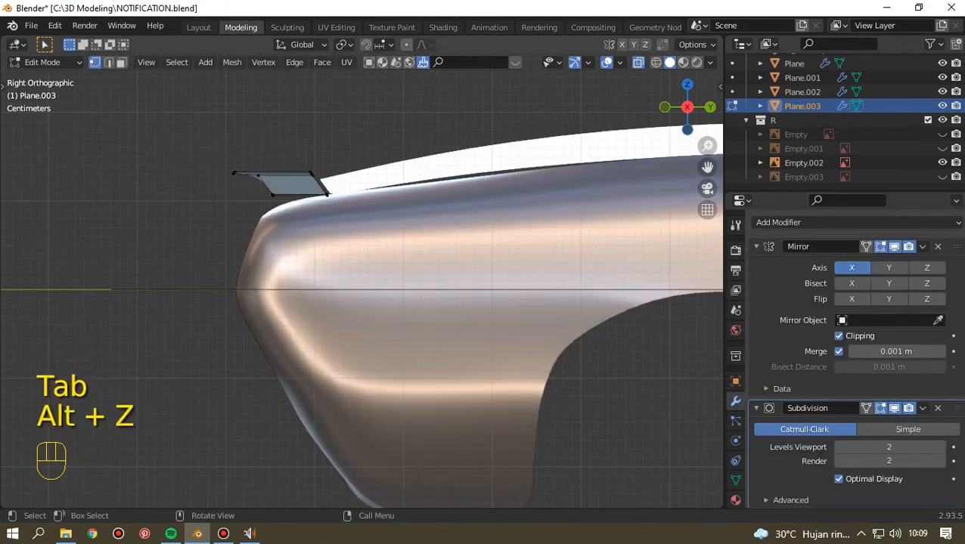
scroll(361, 284, "up", 3)
left_click_drag(707, 167, 881, 280)
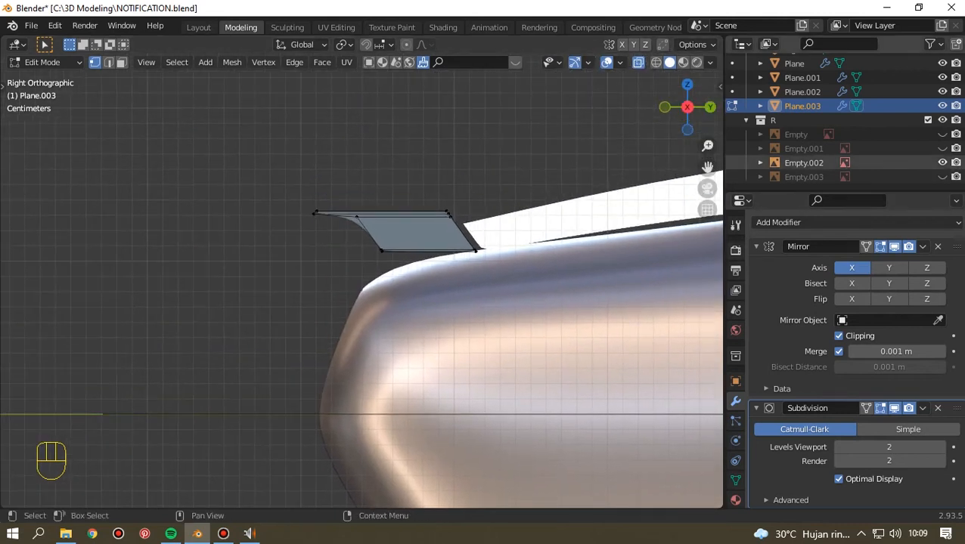
left_click(942, 149)
scroll(361, 284, "up", 2)
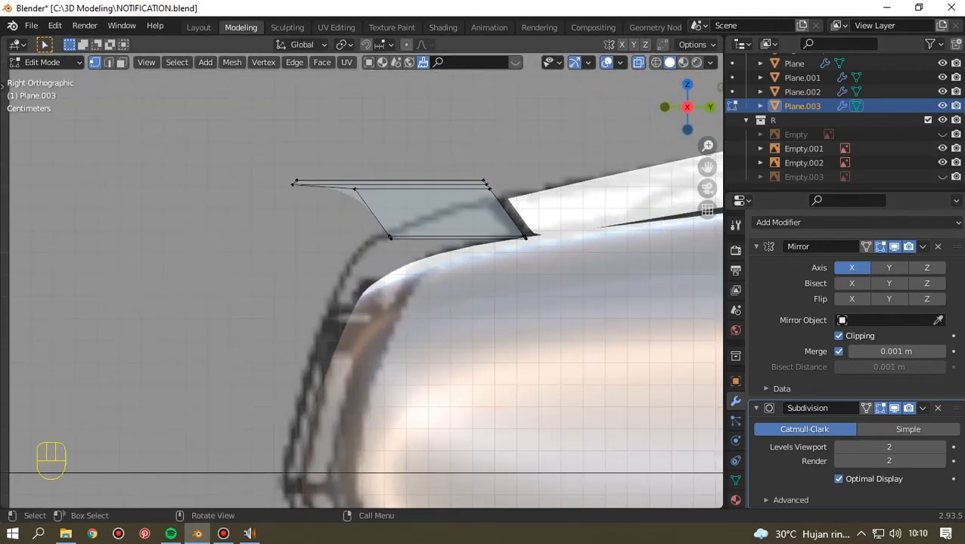
Move the nose panel's upper vertices down about 0.0084 m in Z and back about 0.0016 m in Y.
left_click_drag(465, 150, 486, 199)
key("b")
key("g")
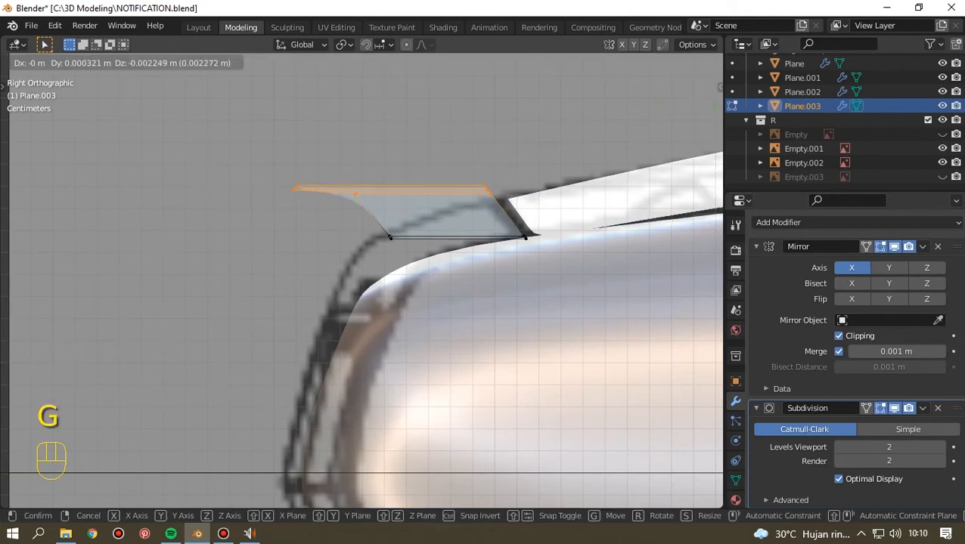
left_click(486, 219)
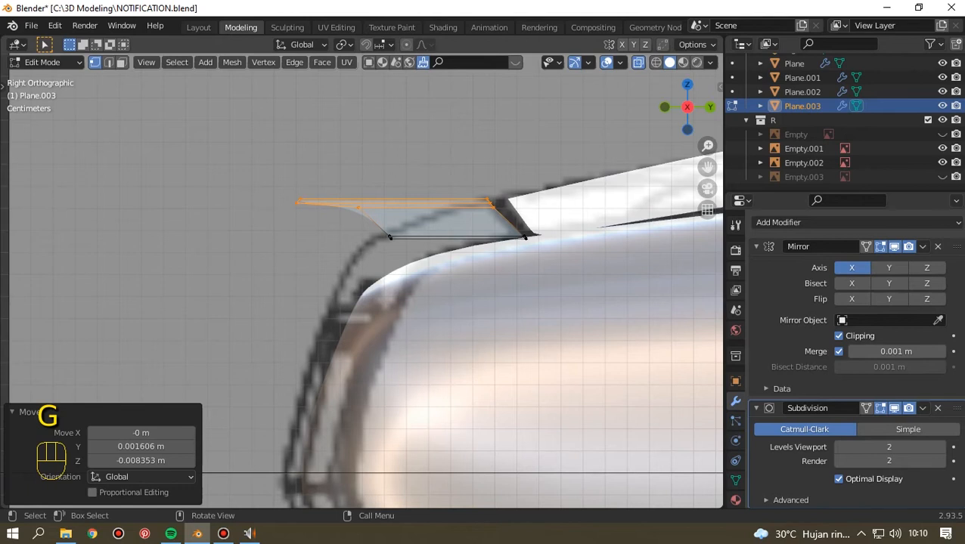
Try to move the nose panel's foremost tip vertices down about 0.033 m and back about 0.01 m, and undo the move.
left_click_drag(242, 161, 320, 255)
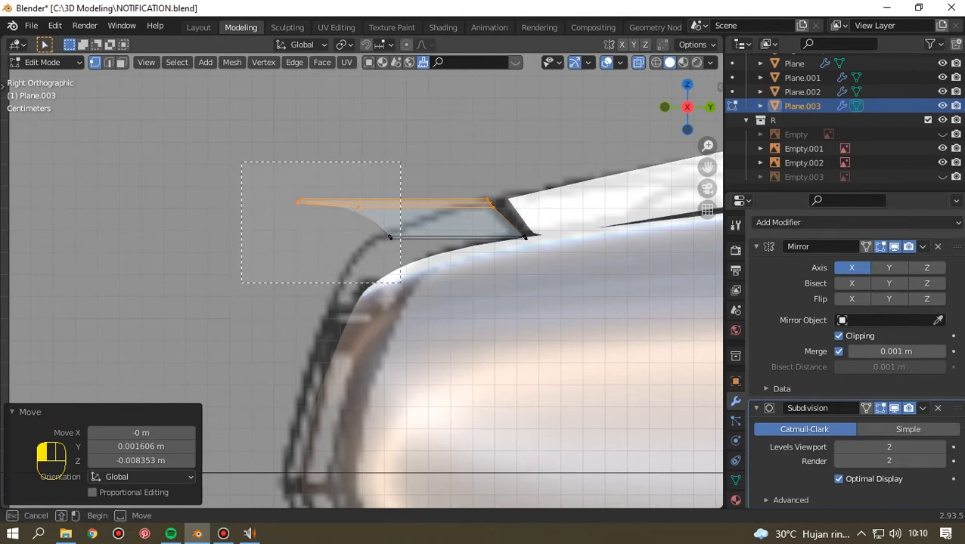
left_click_drag(333, 265, 333, 266)
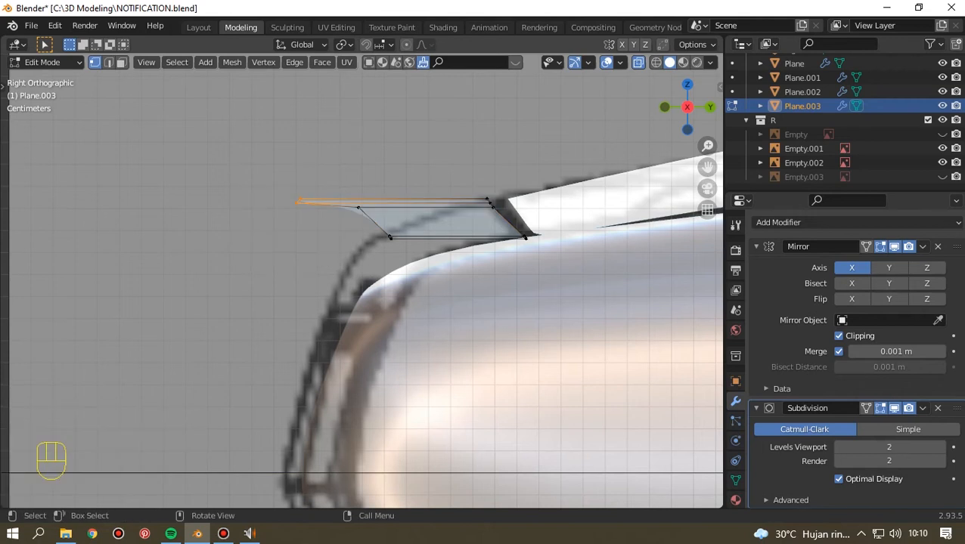
key("g")
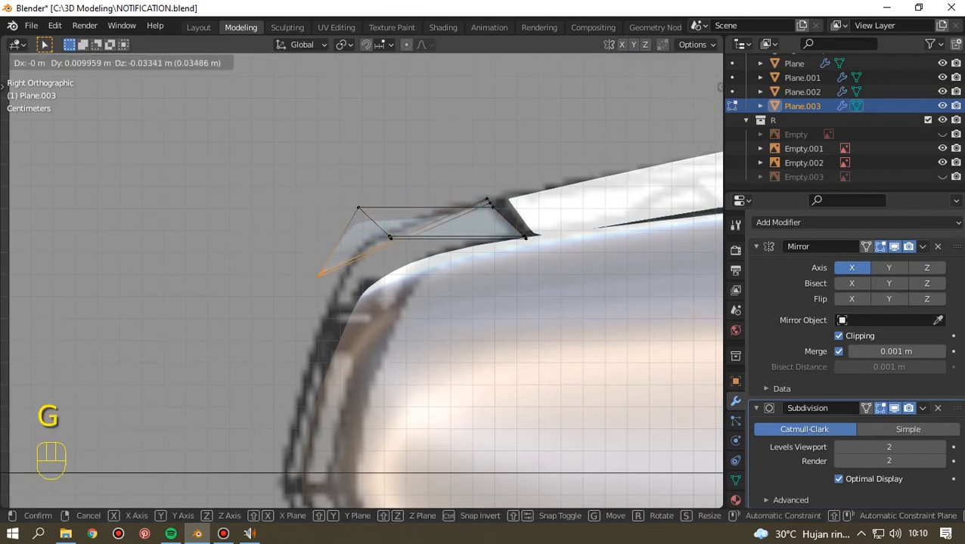
left_click(321, 273)
key("ctrl+z")
Move all of the nose panel's front vertices down about 0.013 m and slightly back to follow the side blueprint.
left_click_drag(281, 182, 356, 236)
key("g")
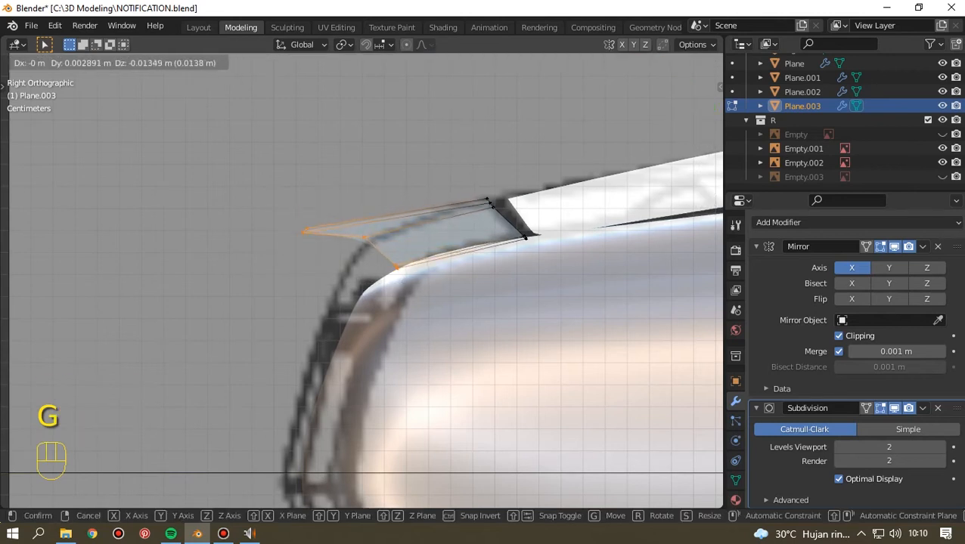
left_click(361, 265)
Move the nose panel's foremost centre vertices down about 0.0027 m and back about 0.0009 m to meet the side blueprint.
scroll(361, 273, "up", 2)
middle_click_drag(361, 272, 434, 224, "shift")
left_click_drag(277, 112, 435, 232)
key("g")
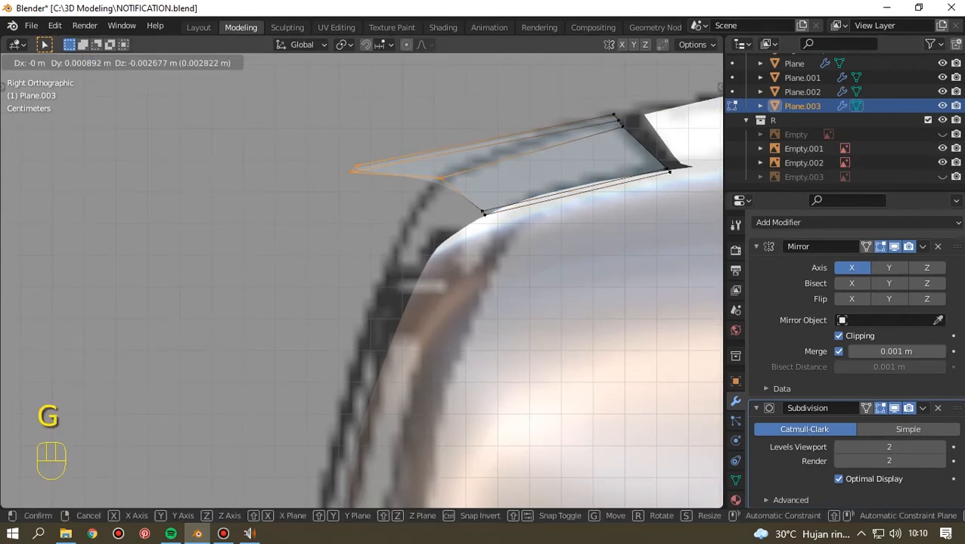
left_click(439, 241)
Try to move the nose panel's foremost tip vertices down about 0.029 m and back about 0.012 m, and undo it.
left_click_drag(313, 151, 393, 254)
key("g")
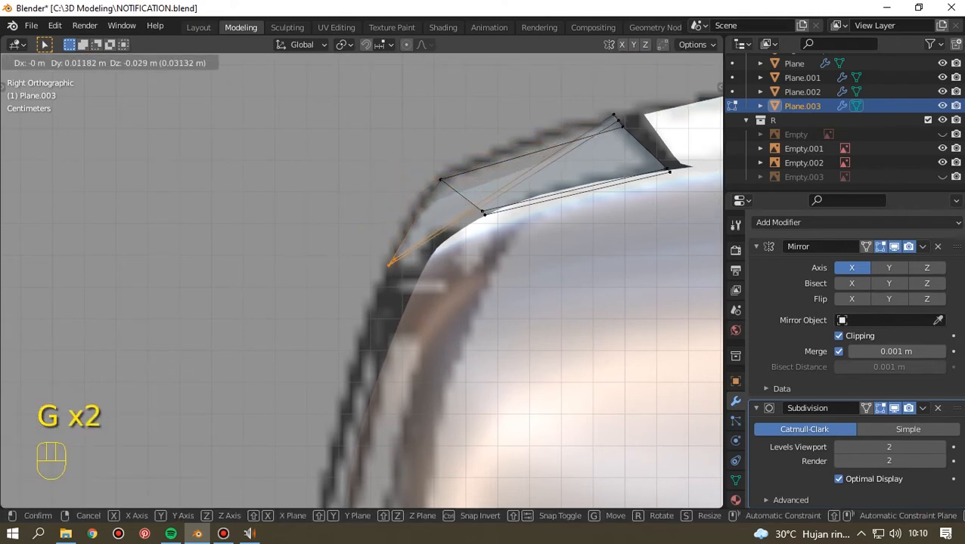
key("Return")
key("ctrl+z")
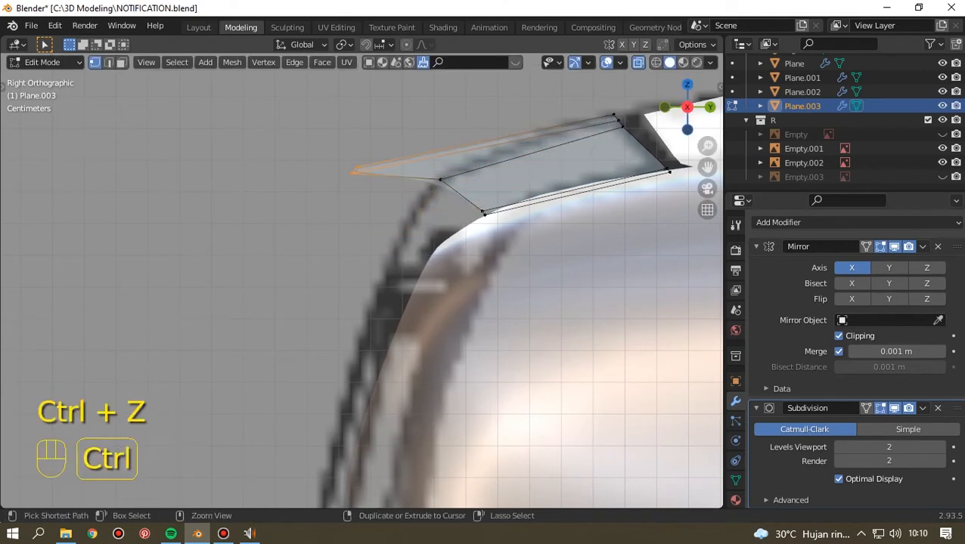
key("g")
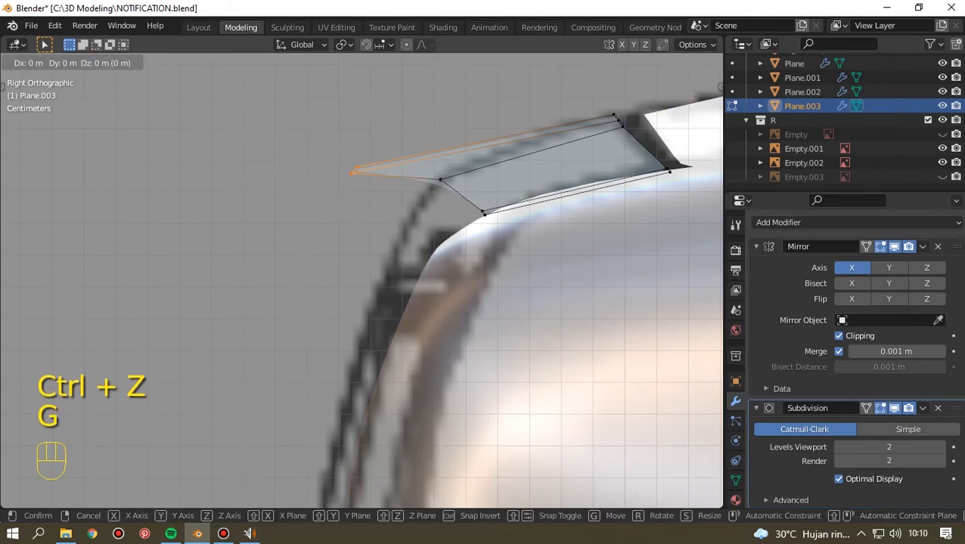
key("KP_7")
key("KP_7")
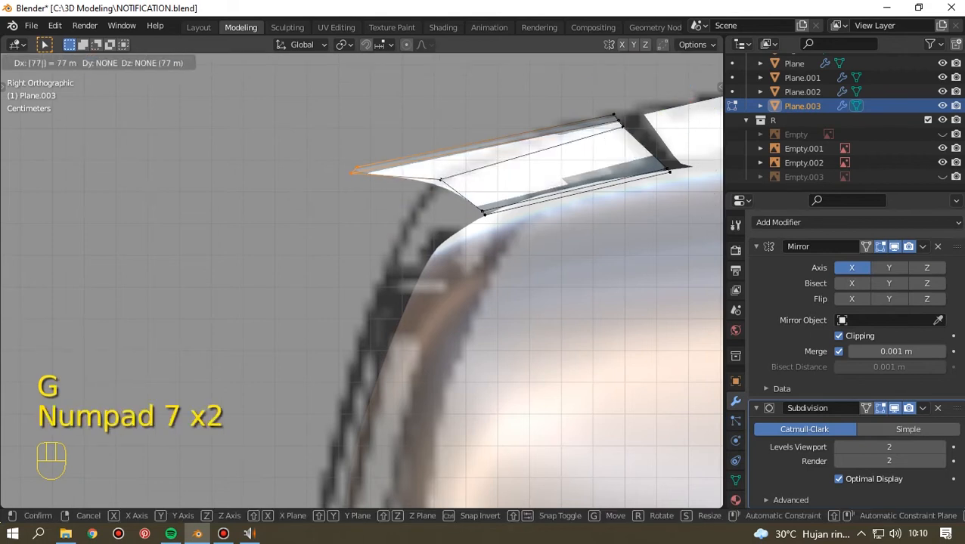
key("ctrl+z")
key("ctrl+z")
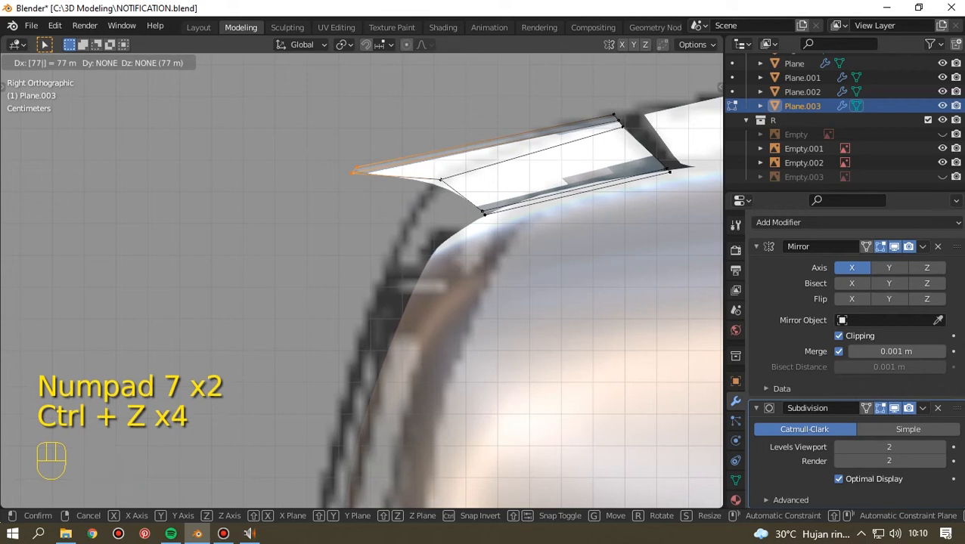
left_click(363, 287)
middle_click_drag(363, 287, 287, 257)
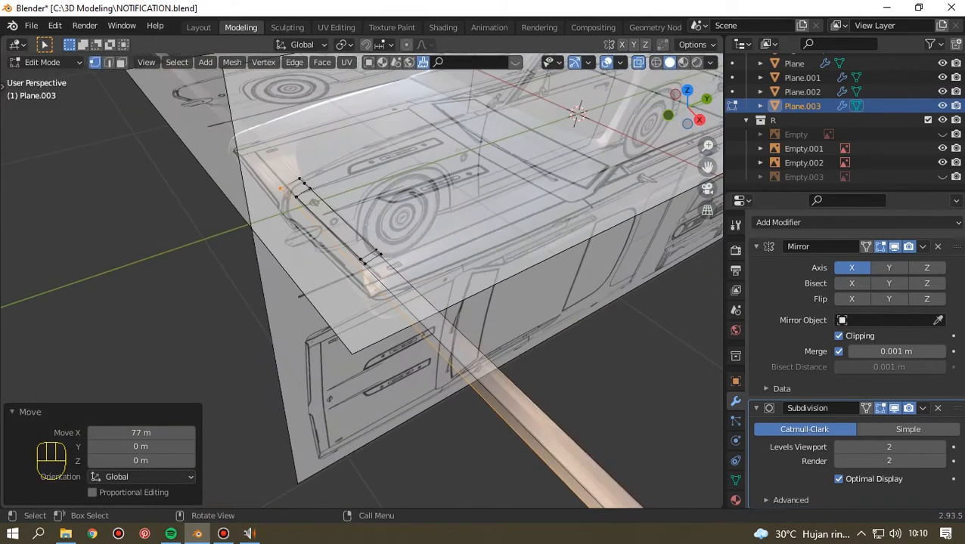
key("alt+z")
scroll(361, 280, "down", 5)
key("ctrl+z")
Select the nose panel's protruding front vertices near the centre line in the top view, with X-ray display on.
scroll(362, 280, "up", 5)
scroll(361, 280, "up", 2)
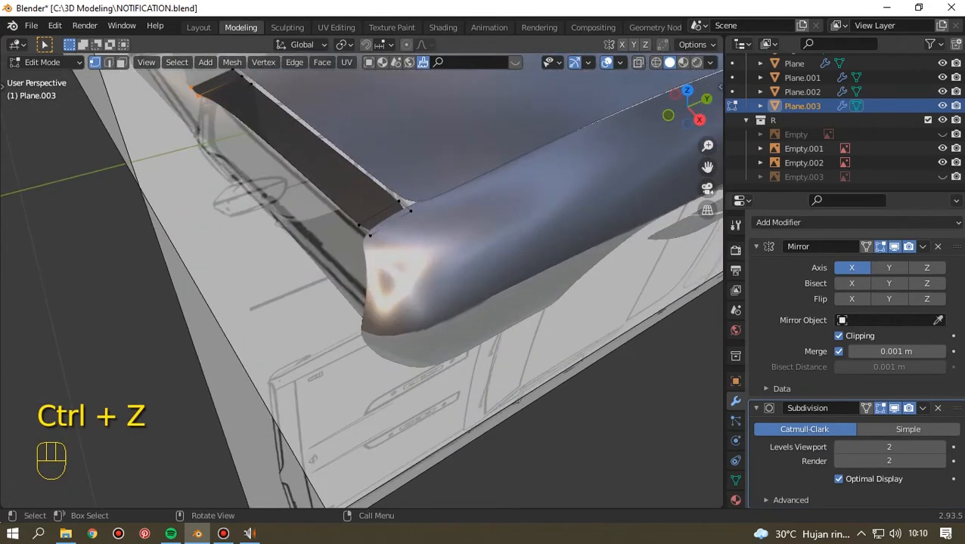
key("KP_7")
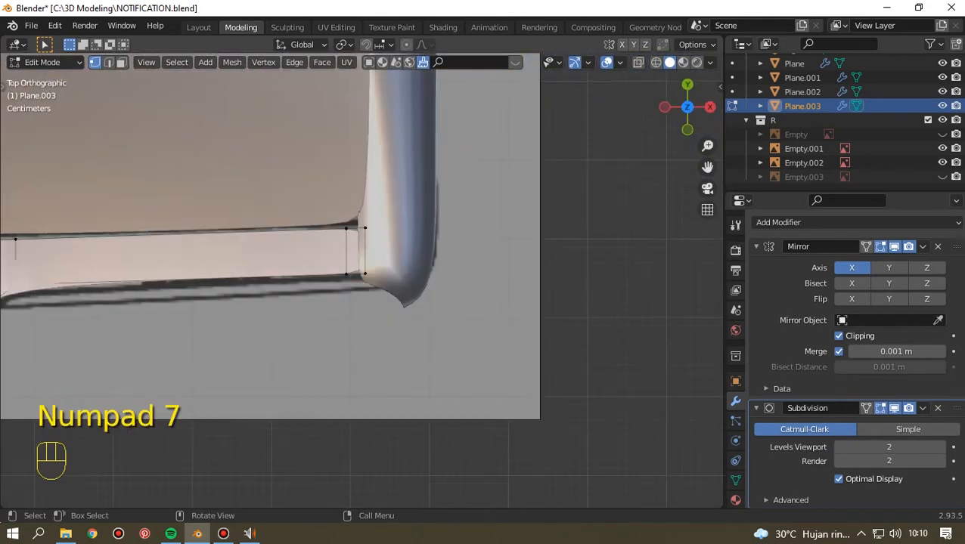
middle_click_drag(227, 265, 549, 224, "shift")
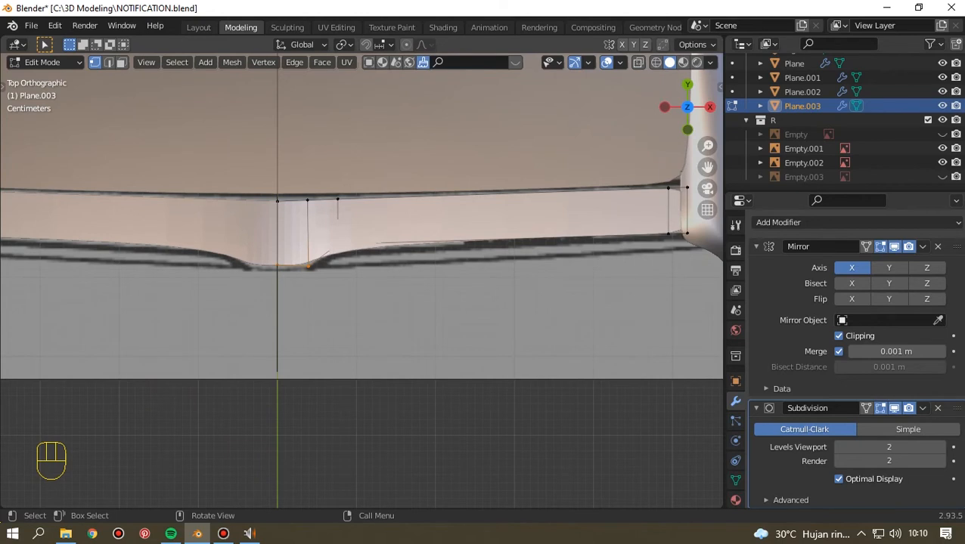
key("alt+z")
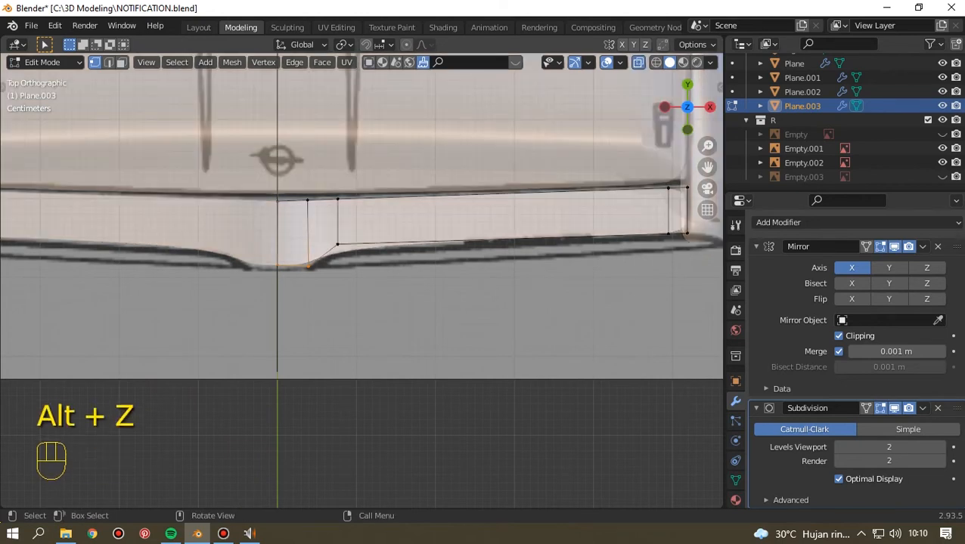
left_click_drag(248, 206, 378, 323)
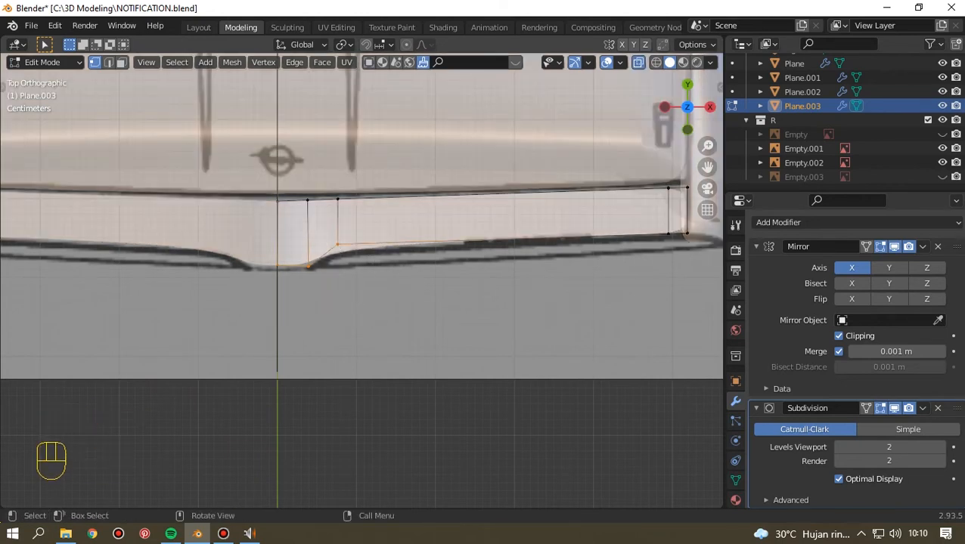
Try to scale the selected front vertices to 0 along X, and undo the scaling.
key("s")
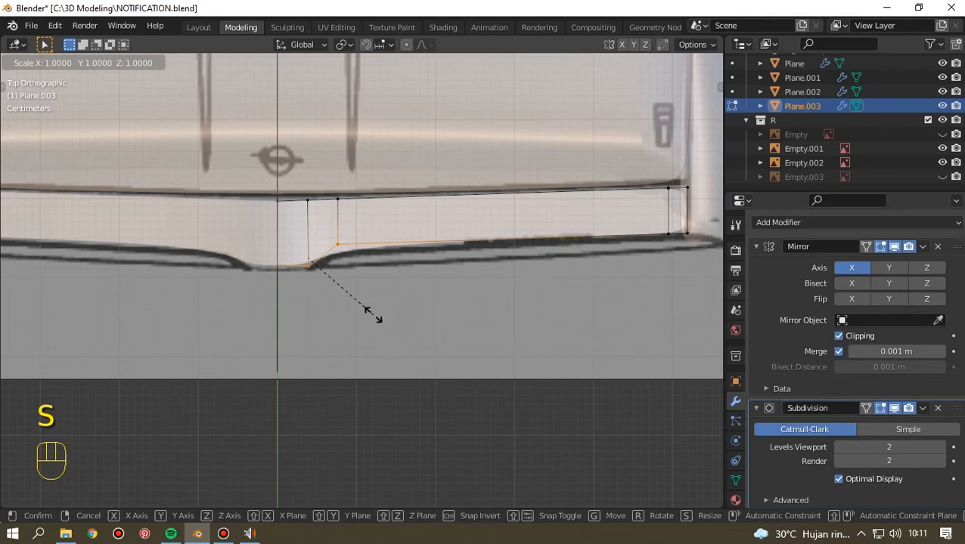
key("y")
left_click(372, 316)
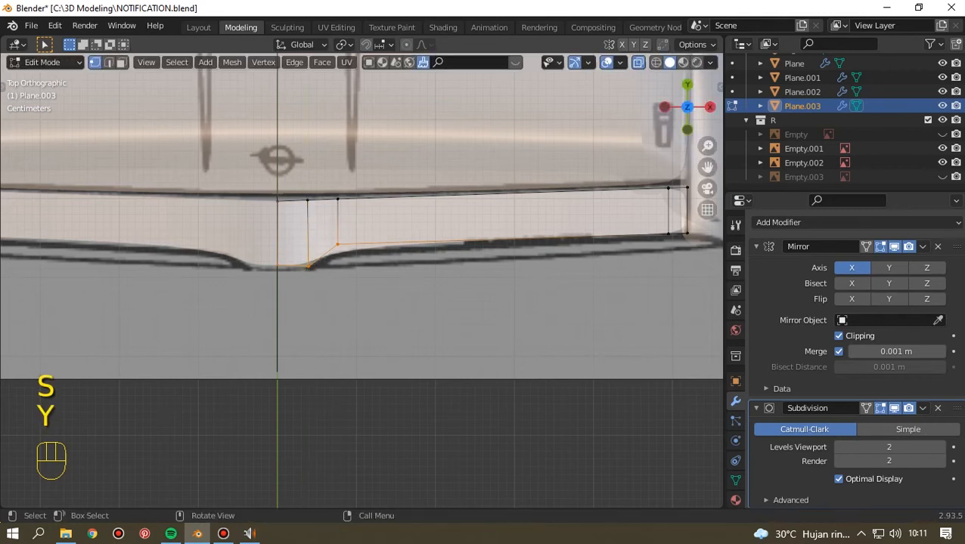
key("s")
key("x")
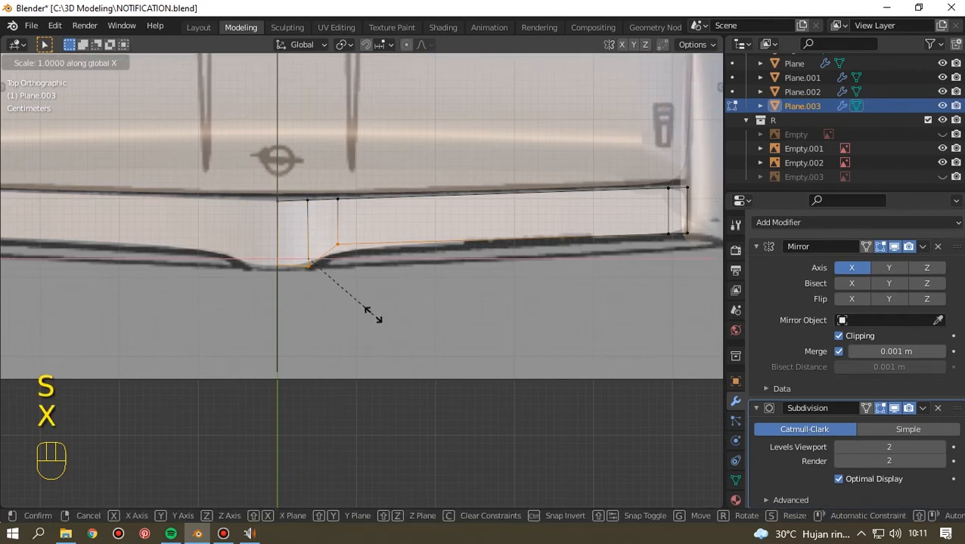
key("KP_0")
left_click(374, 317)
key("ctrl+z")
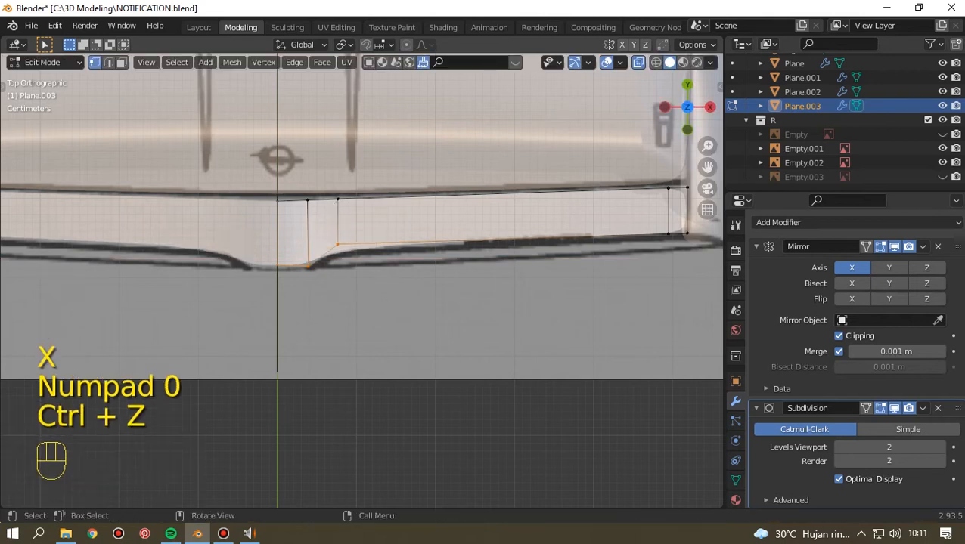
Flatten the selected front vertices with a Y scale of 0 and move them back about 0.0099 m in Y.
key("s")
key("y")
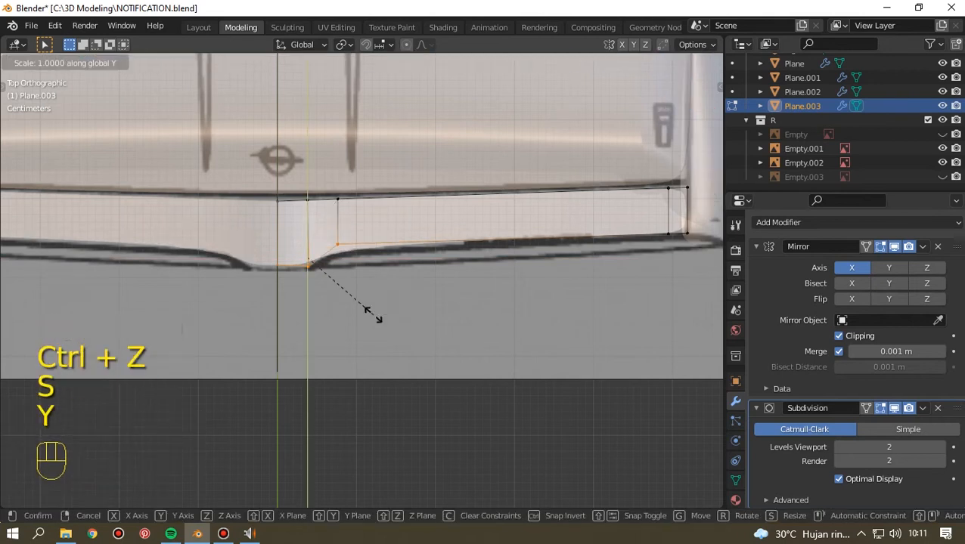
key("KP_0")
left_click(374, 317)
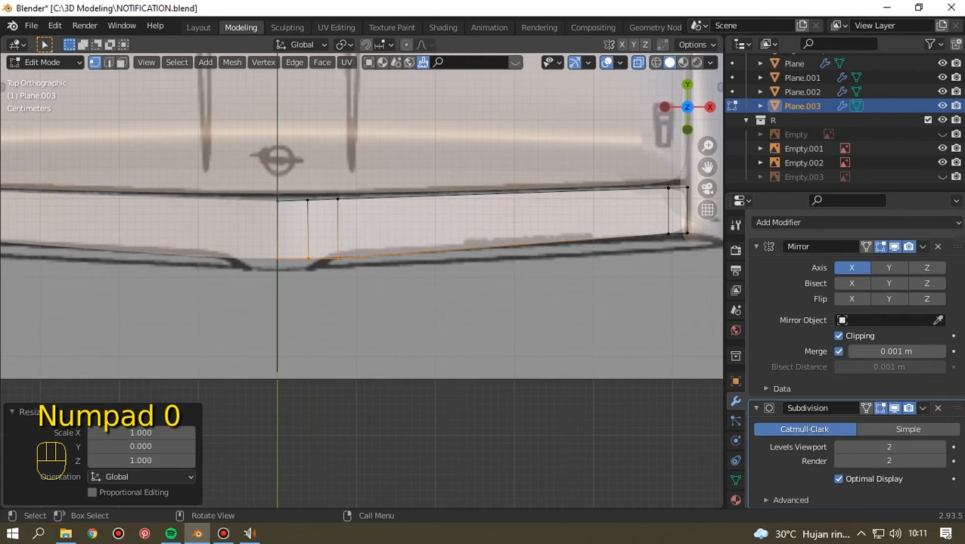
key("g")
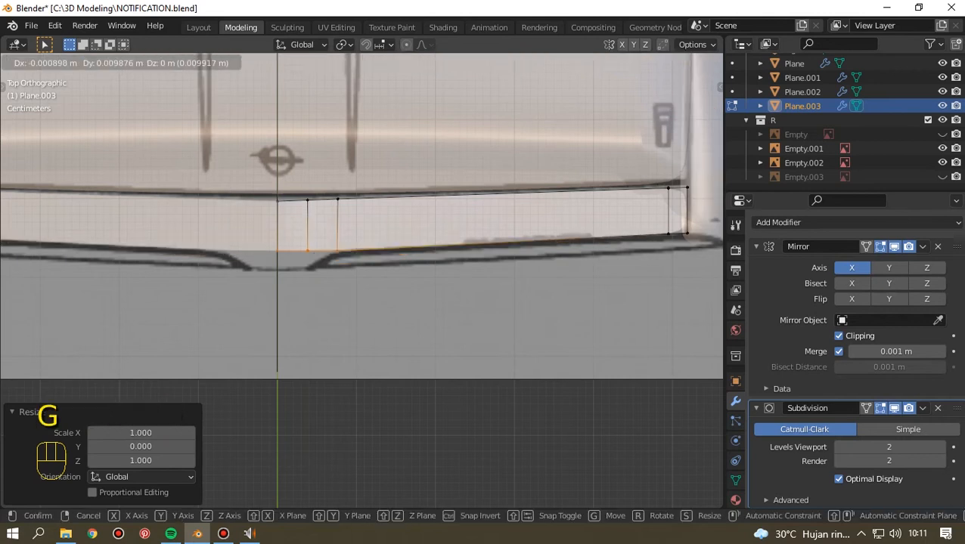
key("Return")
Extrude the nose panel's central front edge down about 0.031 m and forward about 0.008 m along the side blueprint.
left_click(709, 106)
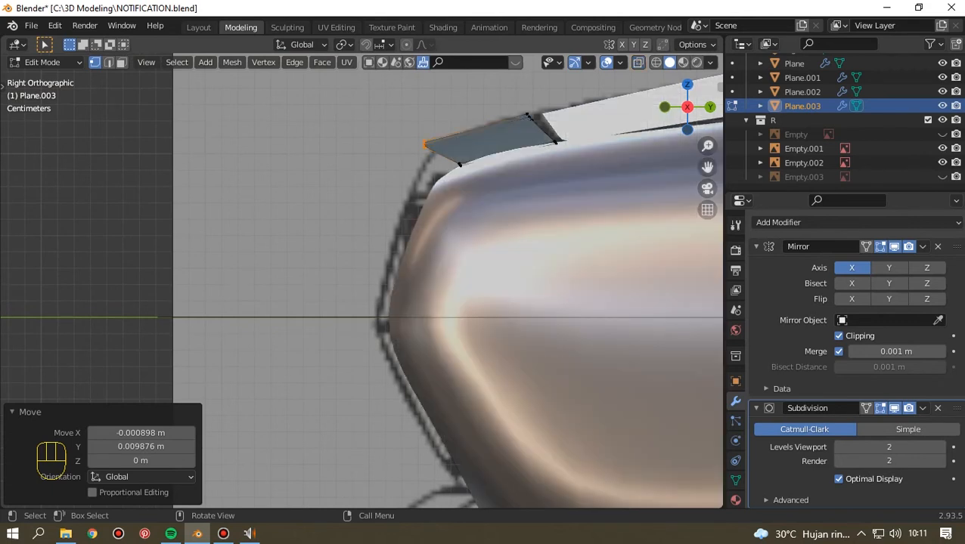
left_click_drag(409, 122, 439, 180)
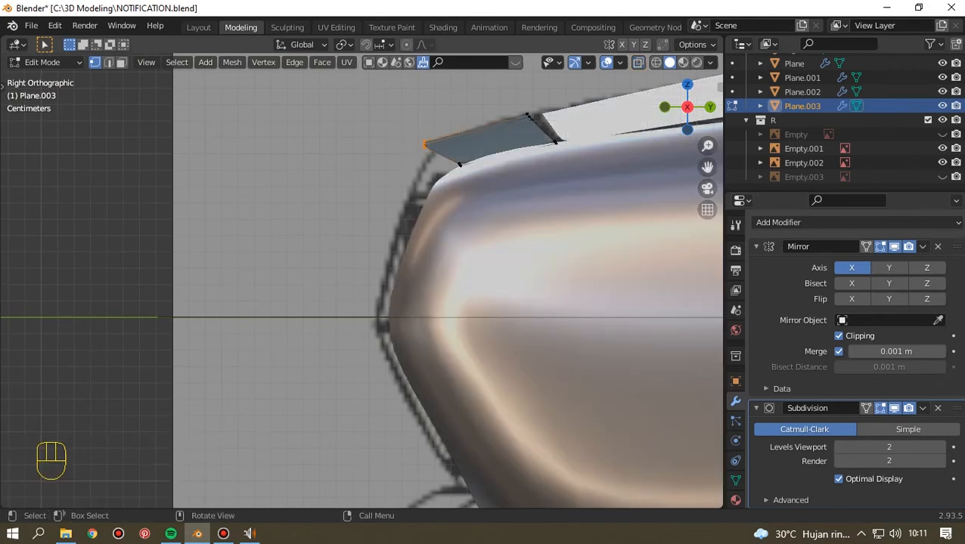
key("e")
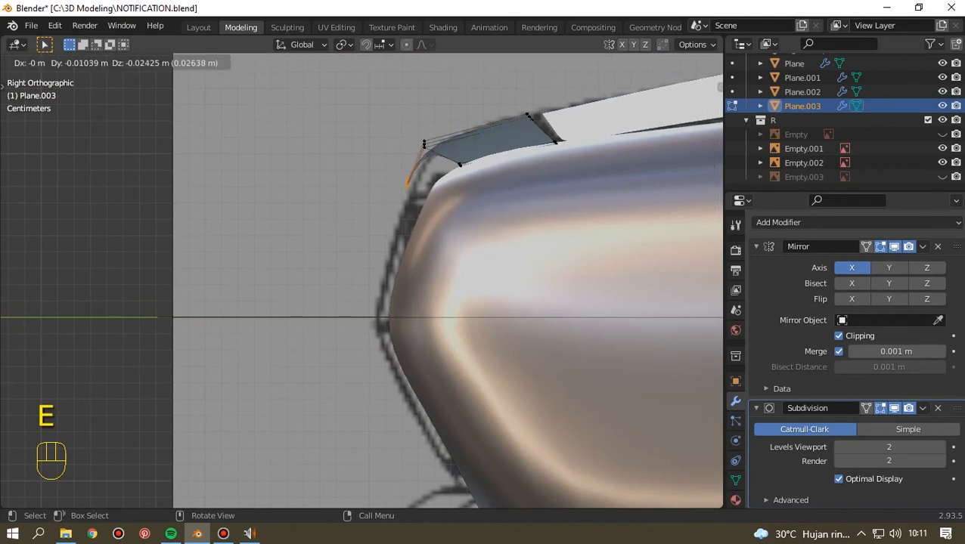
left_click(409, 195)
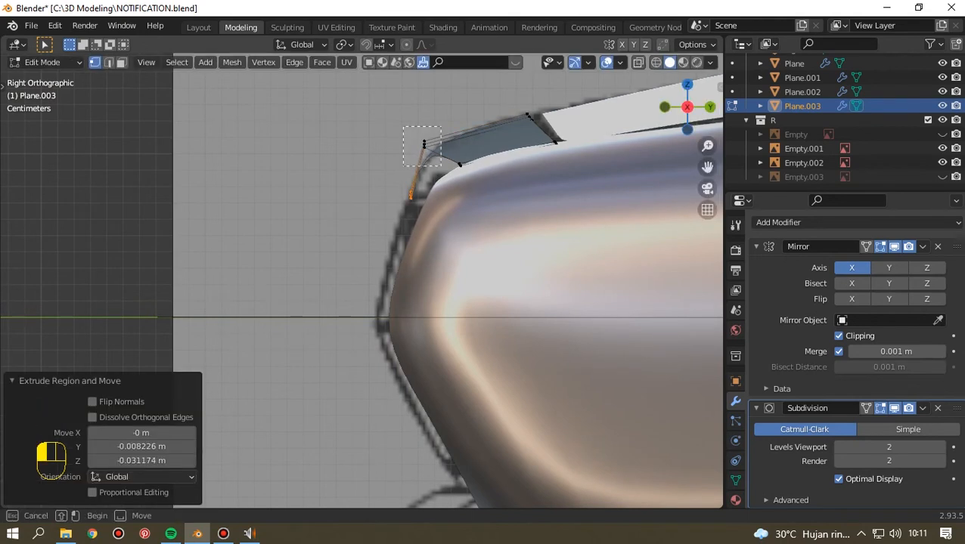
Move the vertices at the top of the new extrusion back about 0.0052 m in Y and up about 0.0048 m in Z.
key("e")
left_click(428, 143)
key("ctrl+z")
key("ctrl+less")
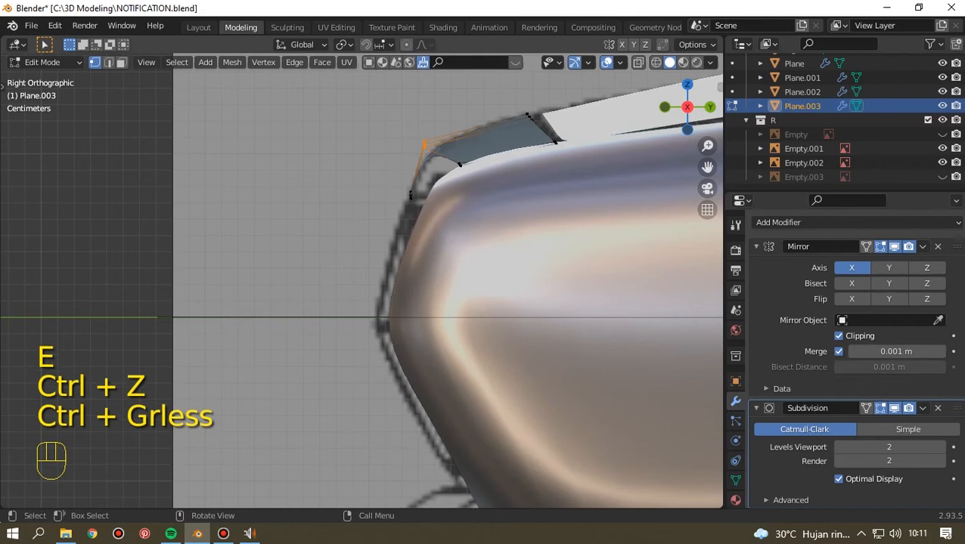
key("g")
left_click(433, 136)
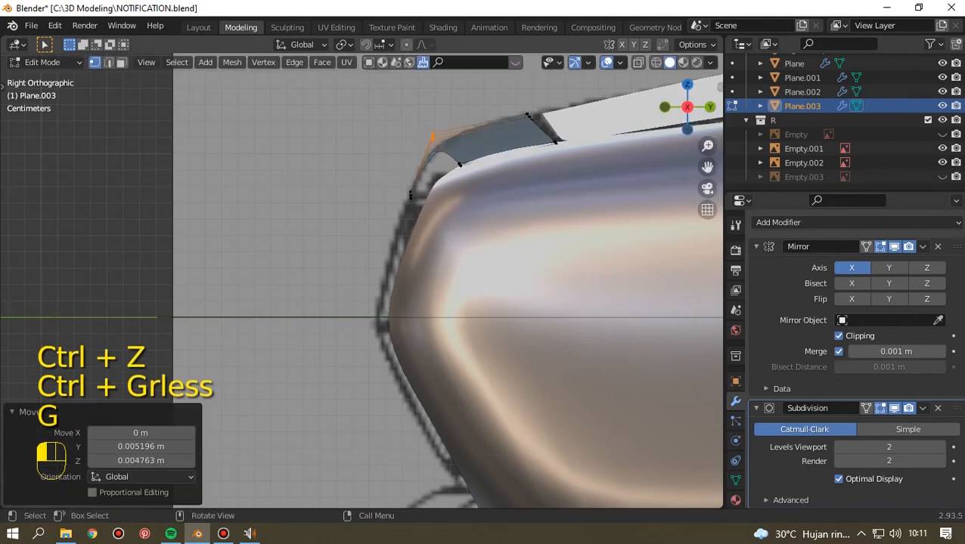
Examine the nose panel's shape and fit against the hood and fenders in Object Mode, from perspective and front views.
middle_click_drag(433, 136, 568, 140)
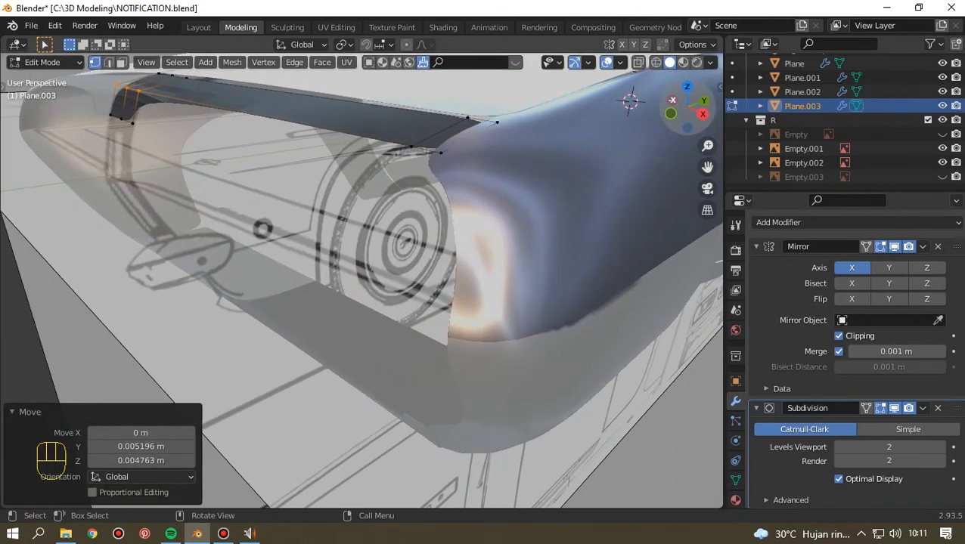
key("Tab")
scroll(361, 280, "down", 2)
left_click_drag(685, 109, 764, 124)
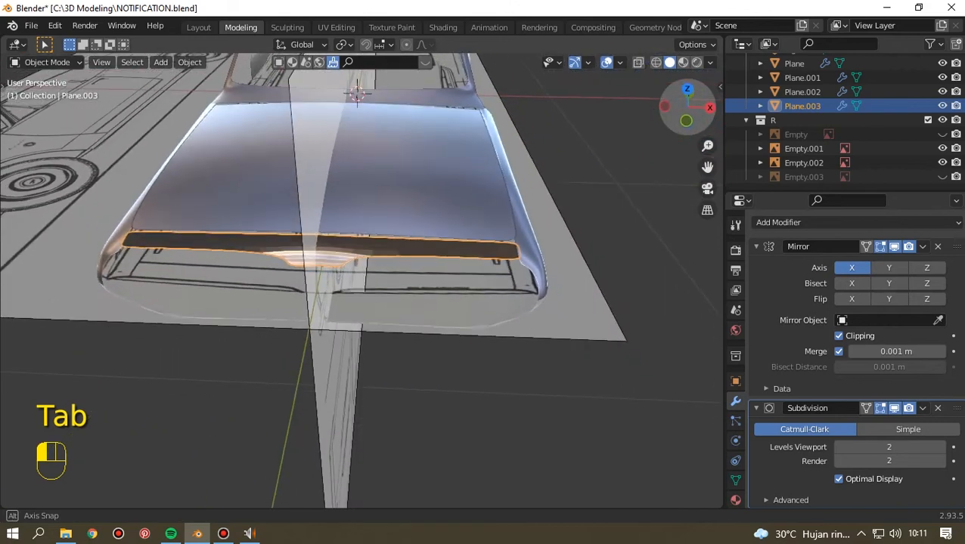
scroll(362, 280, "up", 5)
scroll(331, 234, "up", 3)
scroll(331, 234, "down", 7)
right_click(331, 235)
left_click(331, 235)
scroll(361, 281, "down", 3)
left_click_drag(685, 108, 652, 164)
key("KP_1")
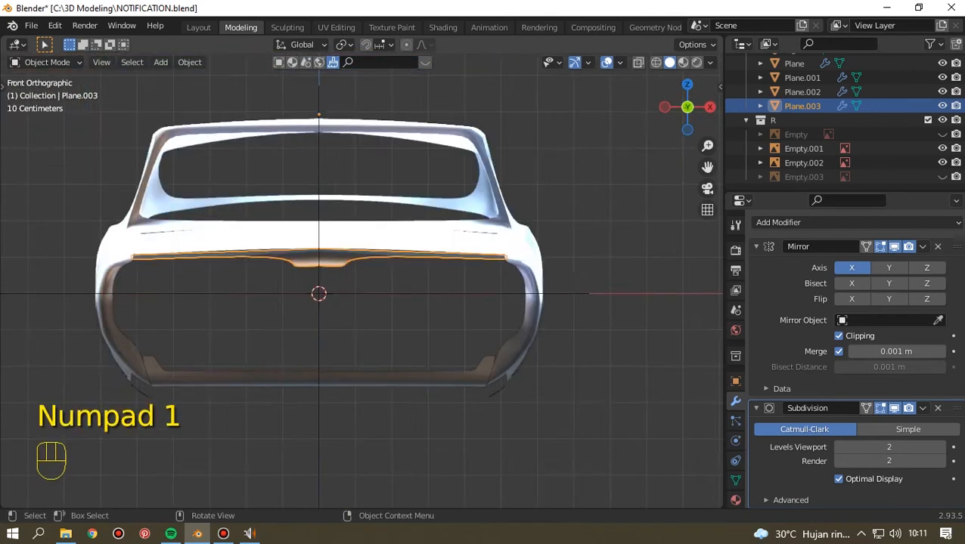
scroll(362, 281, "up", 7)
Show the front blueprint Empty behind the nose panel in the front view, with the panel open for mesh editing.
key("Tab")
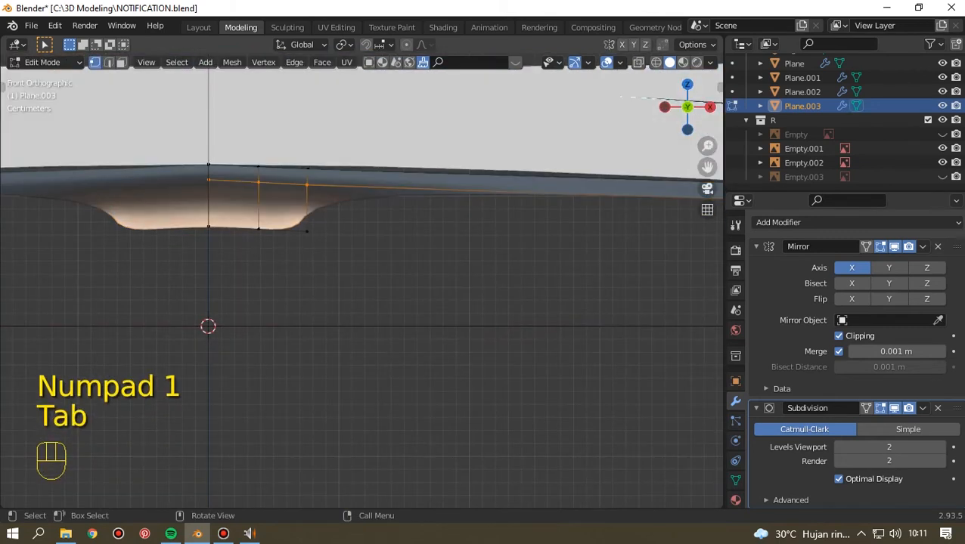
scroll(361, 281, "down", 4)
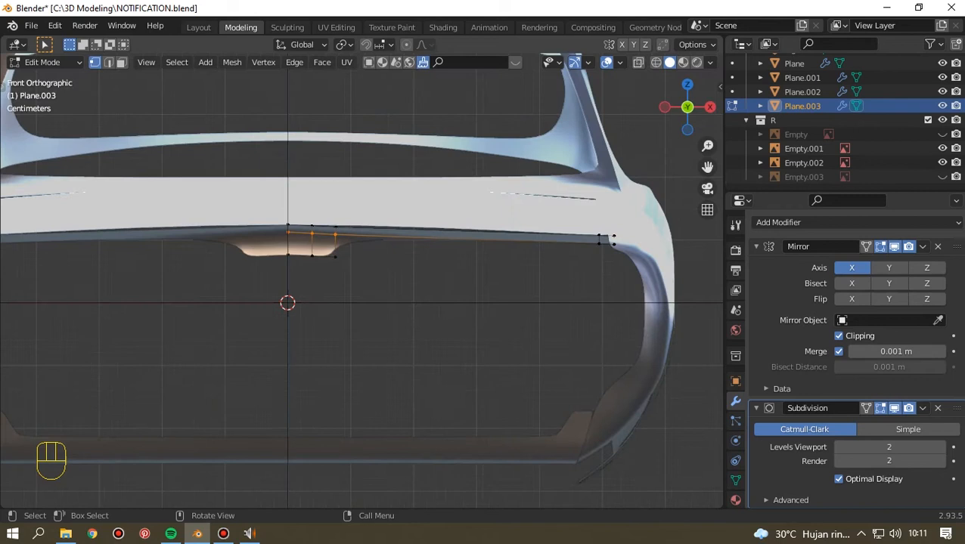
left_click(942, 135)
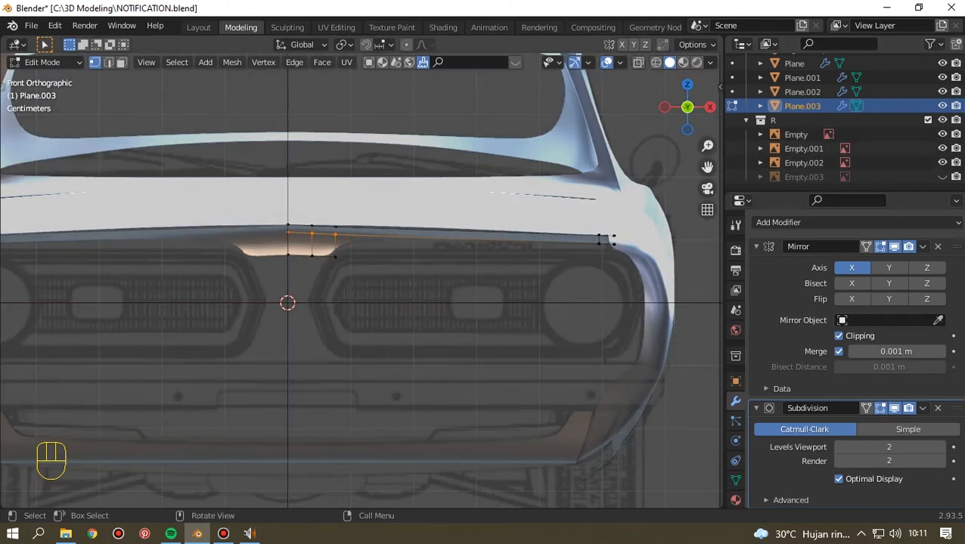
key("alt+z")
key("space")
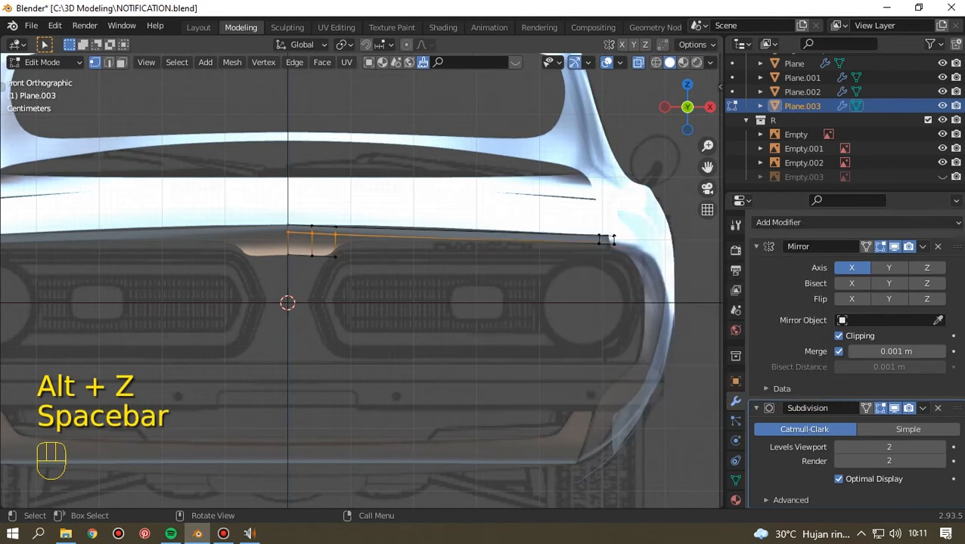
key("alt+z")
Return to Object Mode and hide the nose panel Plane.003.
scroll(361, 281, "down", 5)
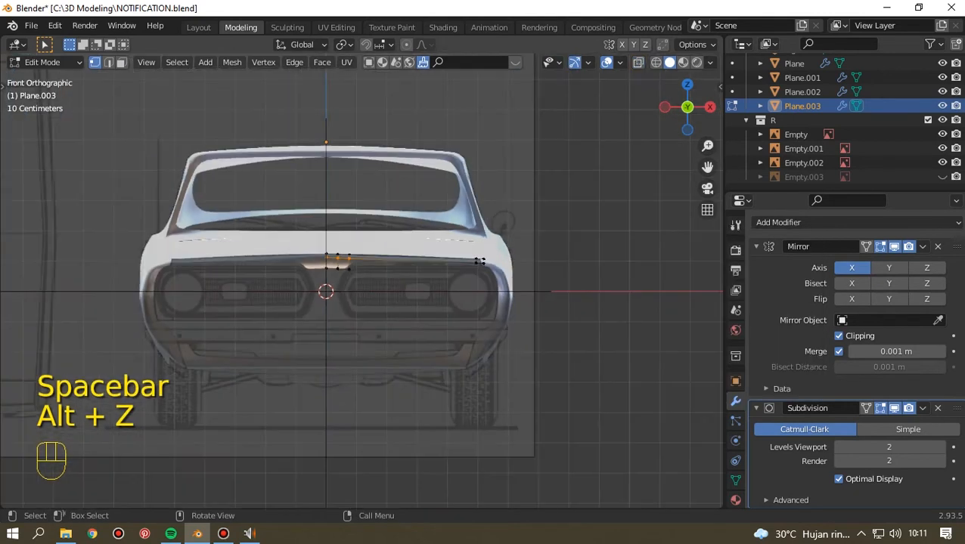
scroll(361, 280, "up", 4)
key("Tab")
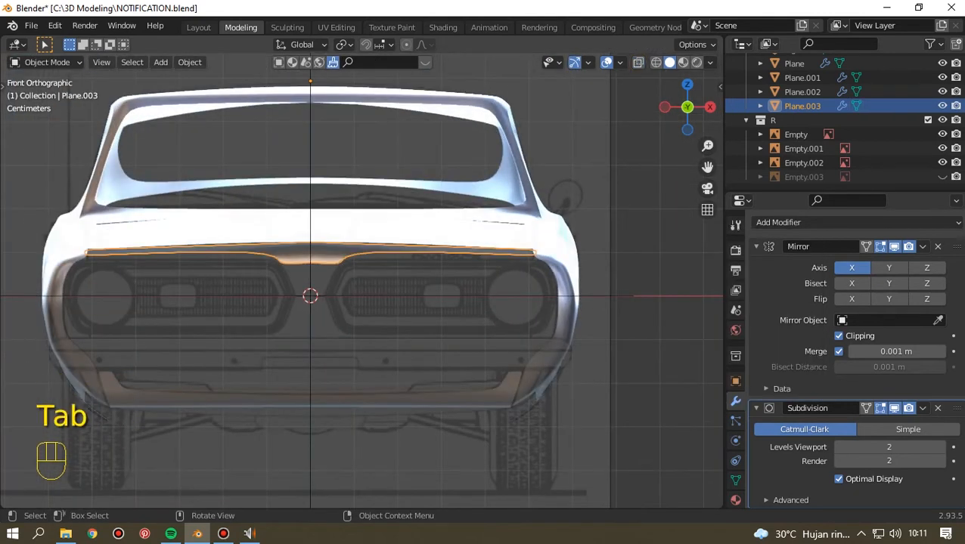
key("h")
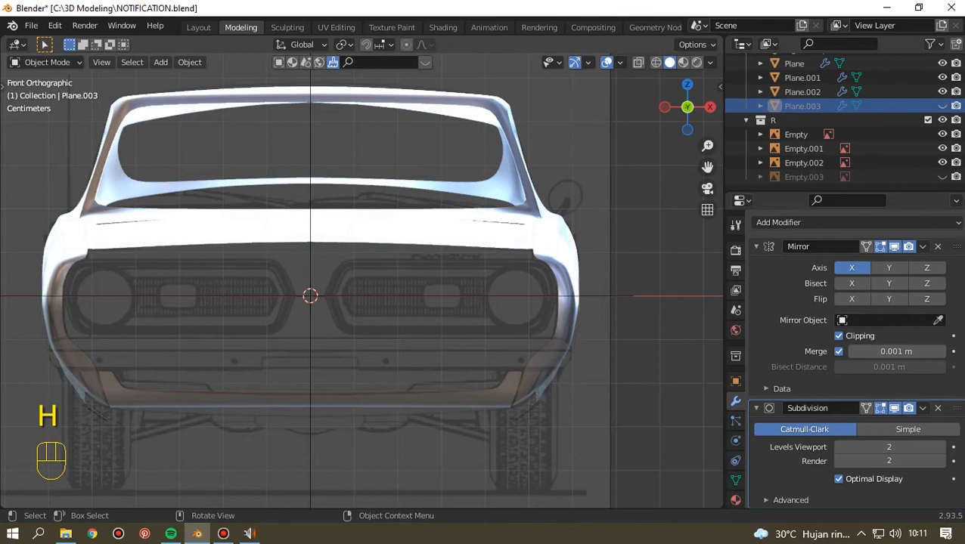
Hide the body Plane and the hood Plane.001 to examine the nose area of the front blueprint.
left_click(314, 325)
left_click(550, 240)
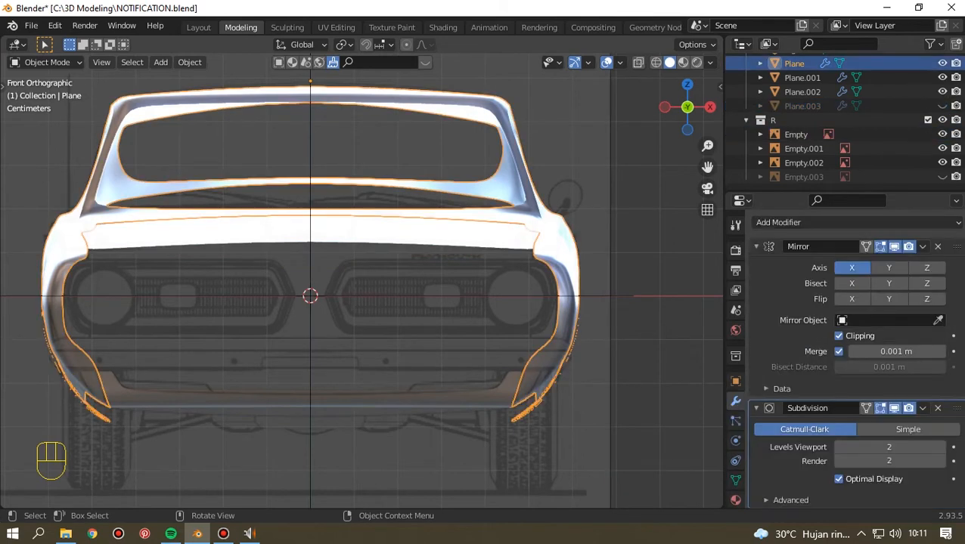
key("h")
left_click(547, 243)
left_click(484, 233)
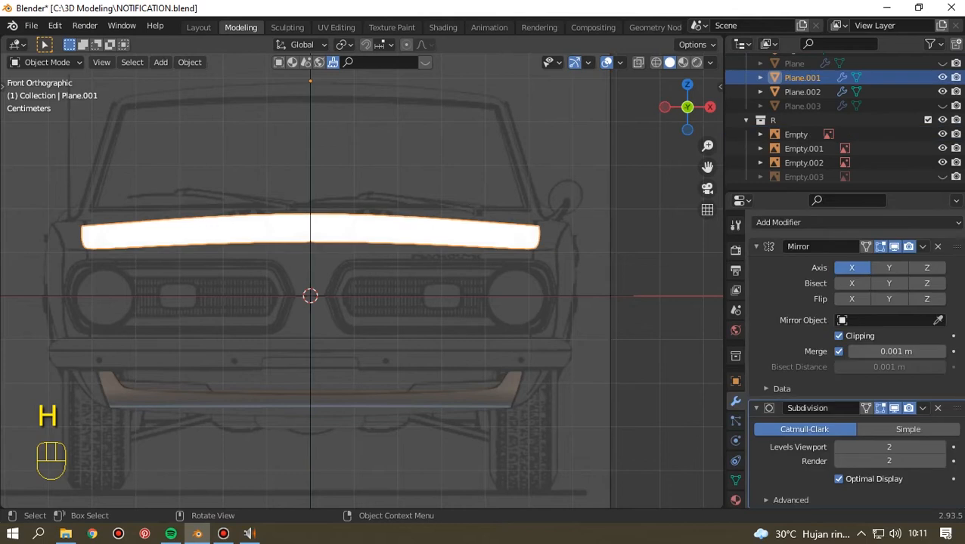
key("h")
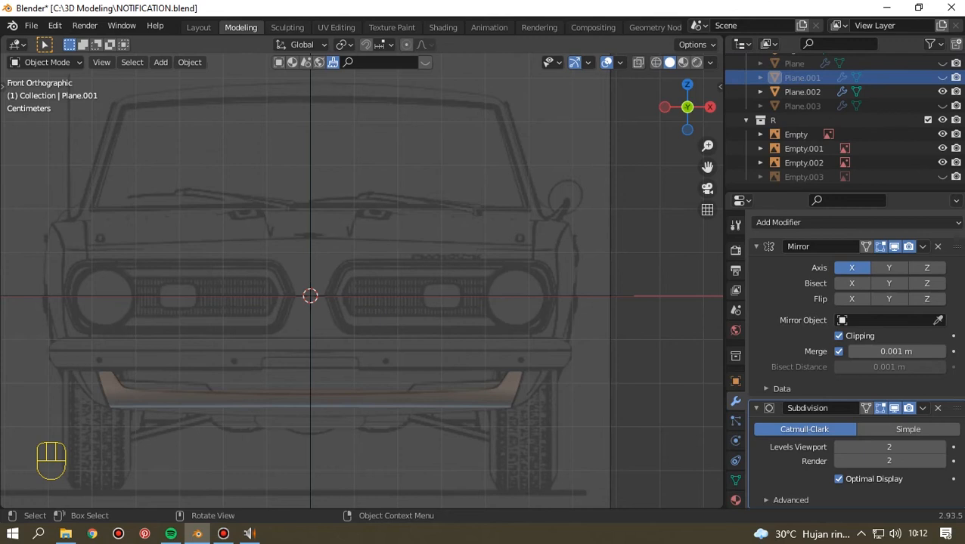
key("ctrl+x")
key("ctrl+x")
key("ctrl+x")
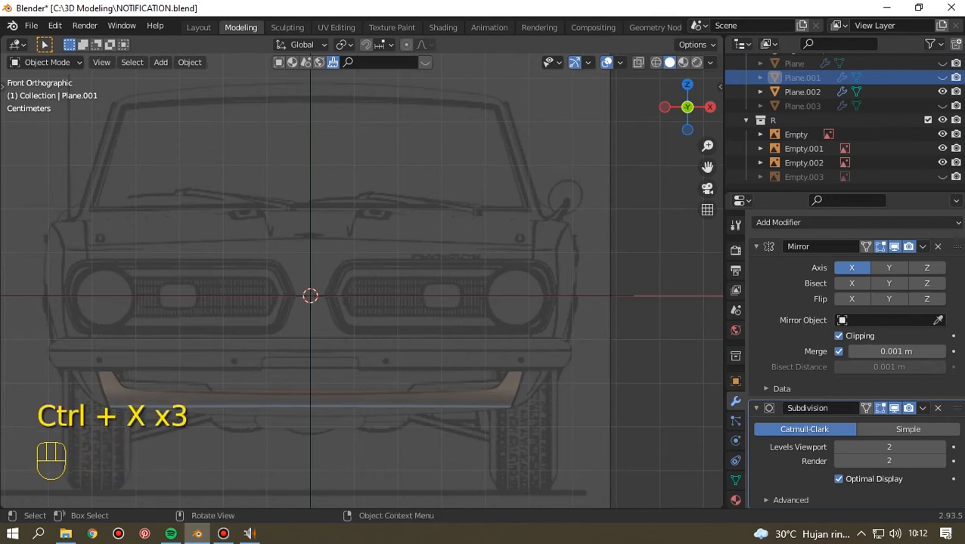
Make the nose panel Plane.003, the hood Plane.001 and the body Plane visible again.
left_click(942, 106)
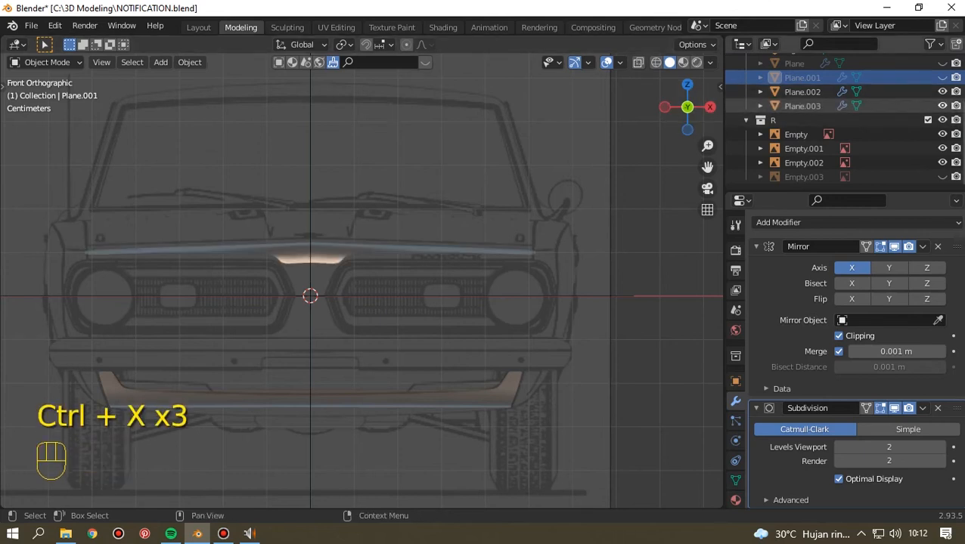
left_click(942, 77)
left_click(942, 63)
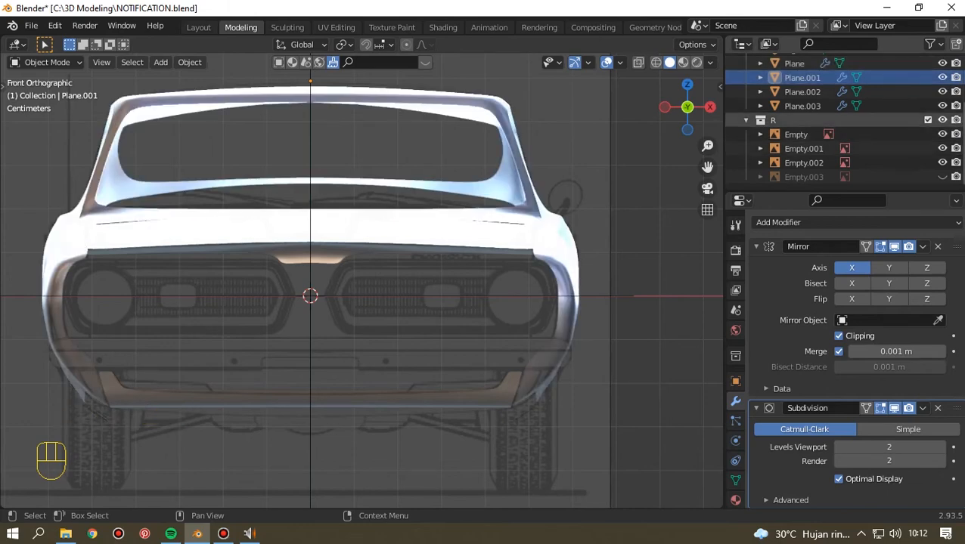
Select the nose panel Plane.003 and open it for mesh editing in the top view.
left_click_drag(687, 107, 597, 185)
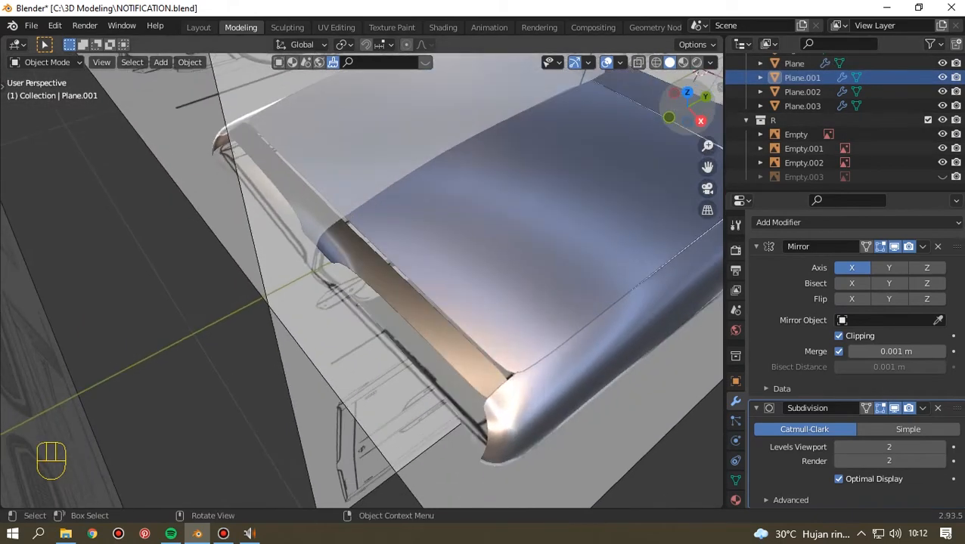
key("KP_7")
scroll(378, 287, "down", 6)
left_click(378, 288)
scroll(378, 287, "up", 6)
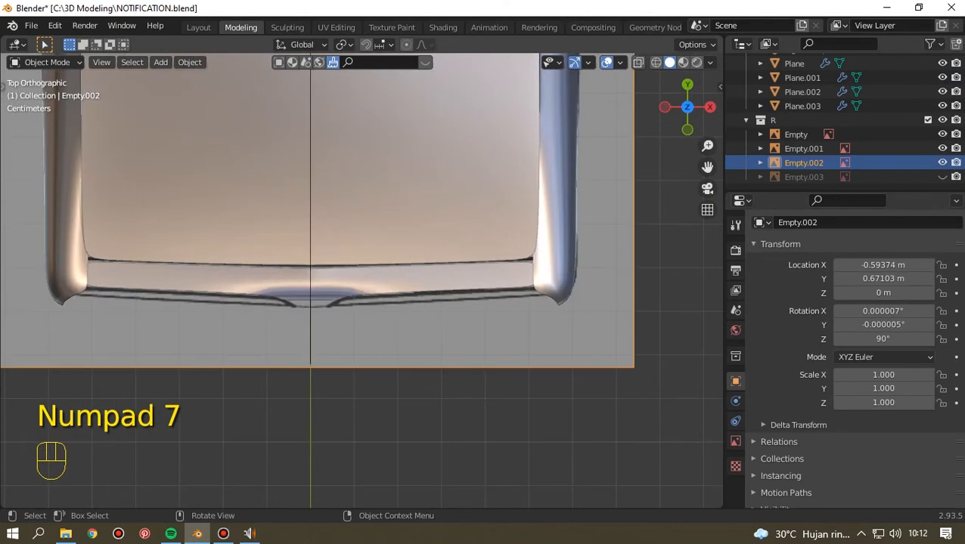
left_click(378, 284)
scroll(375, 284, "up", 3)
key("Tab")
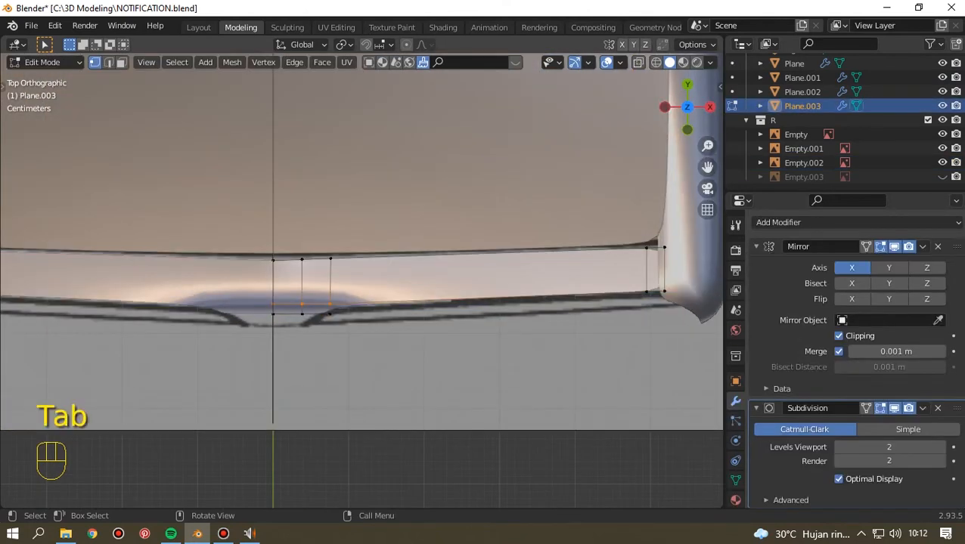
Try to move the selected vertices at the centre of the nose panel's front edge forward about 0.069 m in Y.
key("alt+z")
key("alt+z")
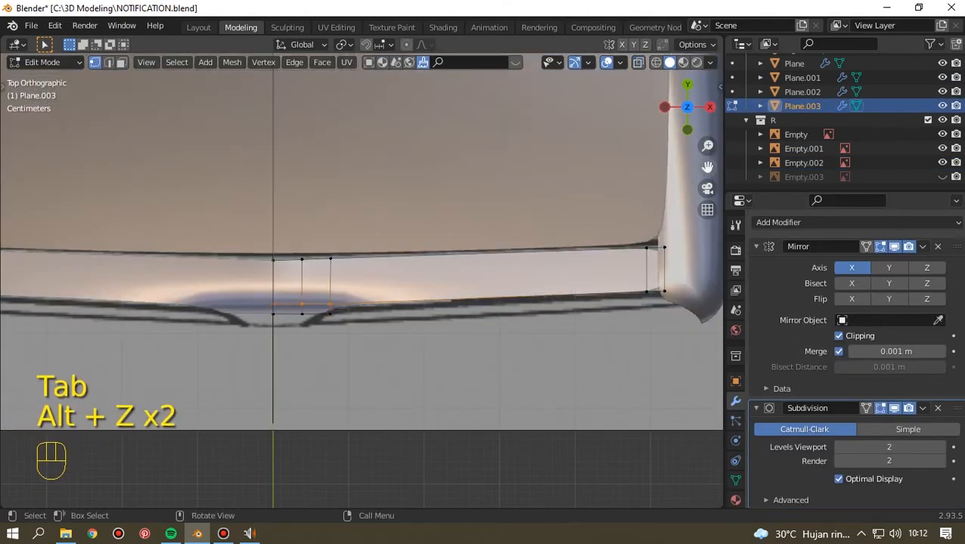
scroll(273, 367, "up", 3)
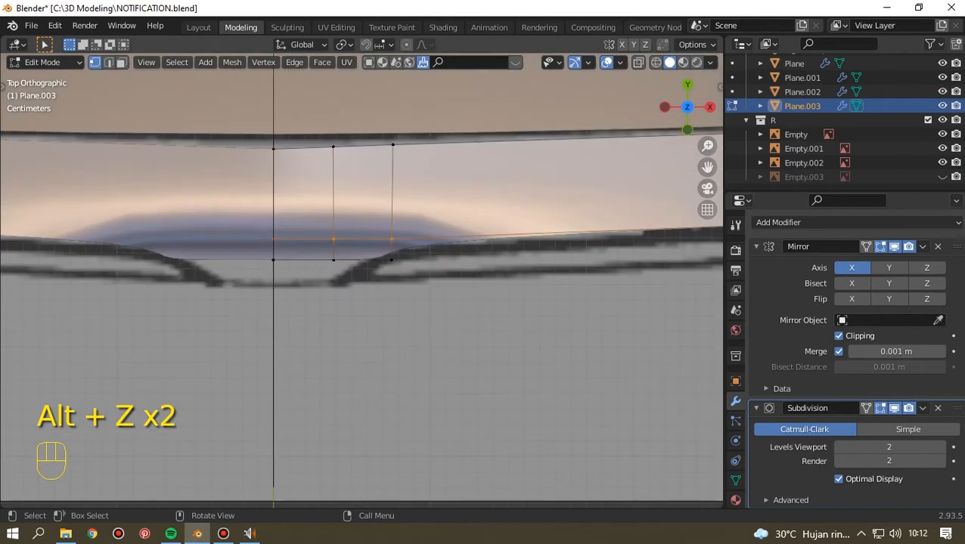
key("g")
left_click(356, 347)
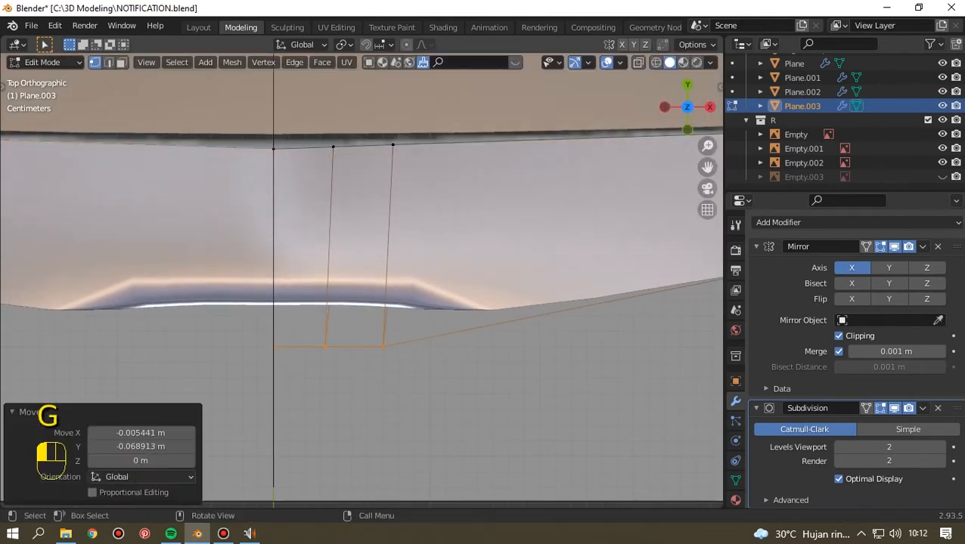
key("ctrl+z")
Add one edge loop lengthwise along the nose panel, slid toward its front edge with a factor of 0.469.
scroll(361, 281, "down", 4)
key("ctrl+r")
left_click(372, 256)
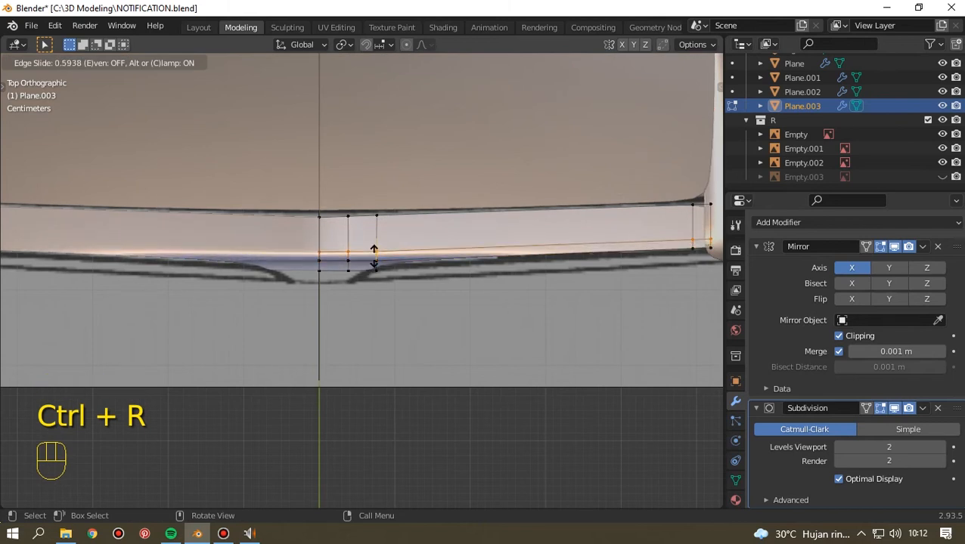
left_click(372, 249)
Add one centred edge loop across the downturned lip in the middle of the nose panel, leaving the slide factor at 0.
left_click_drag(687, 106, 567, 62)
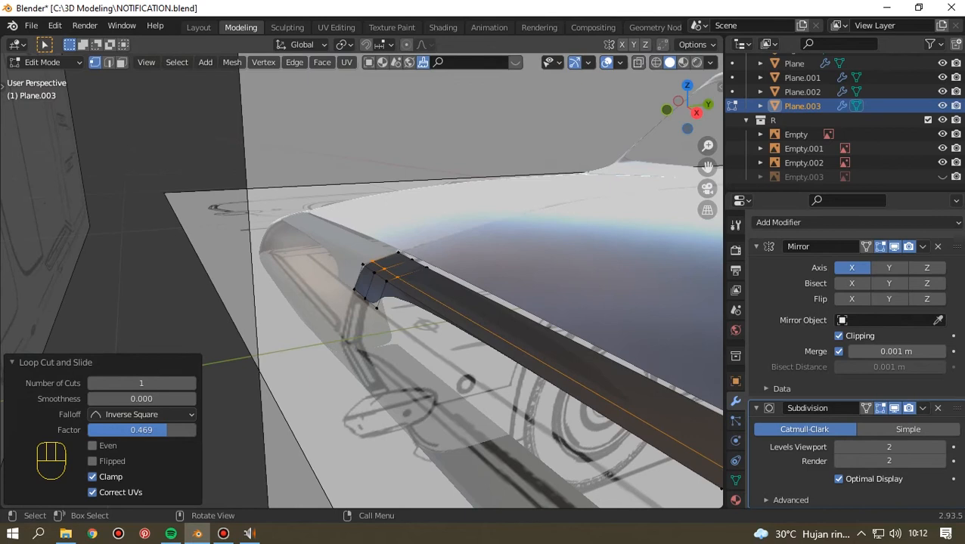
scroll(361, 281, "up", 1)
key("ctrl+r")
left_click(370, 287)
right_click(370, 286)
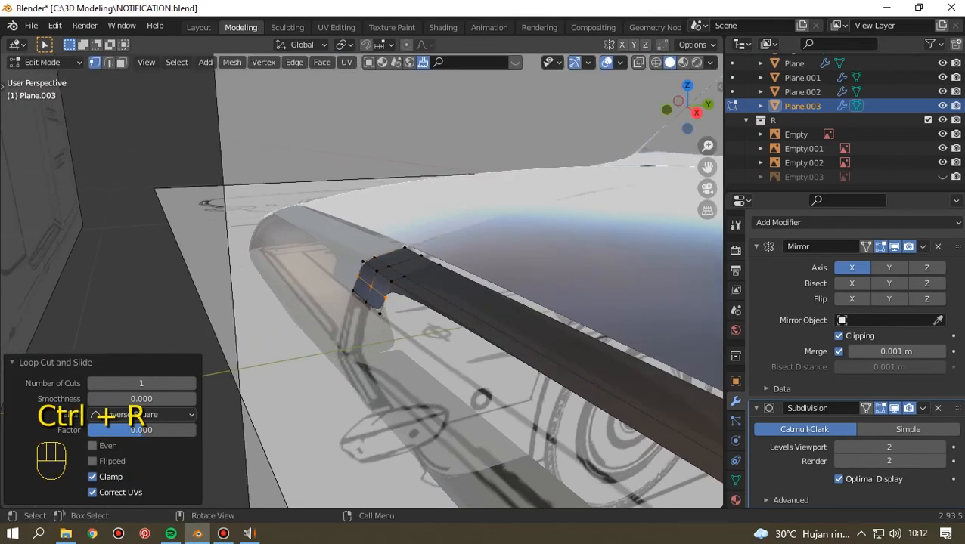
Move the lip's new edge loop forward and slightly up in the side view to round the lip.
key("KP_3")
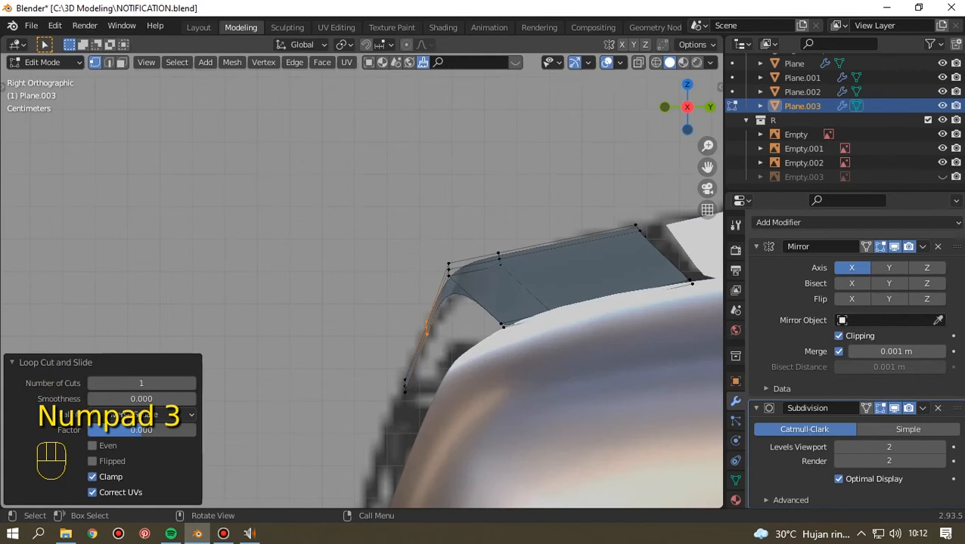
key("g")
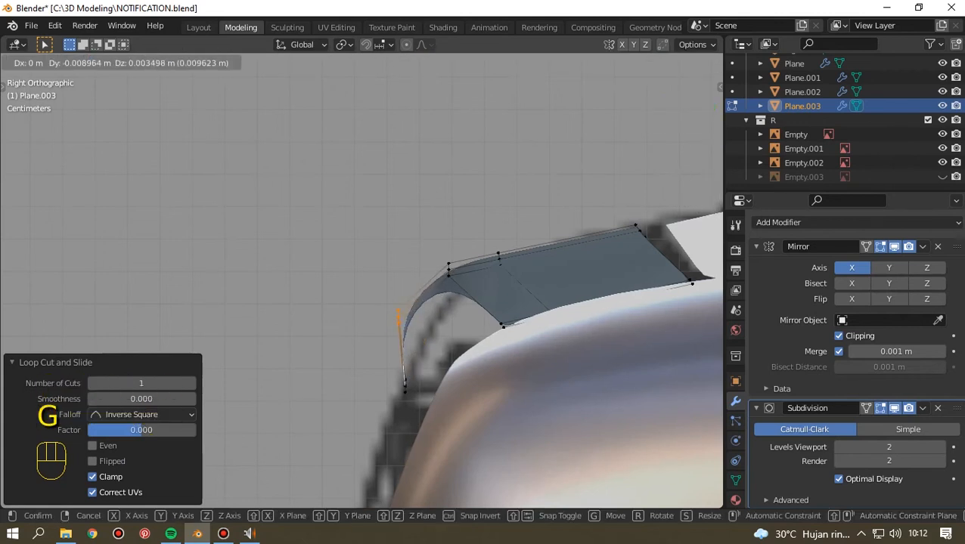
left_click(393, 318)
Select the lip's middle loop and the vertices at its upper bend, and move them back toward the side blueprint's outline.
left_click_drag(415, 246, 473, 284)
left_click_drag(328, 237, 436, 366)
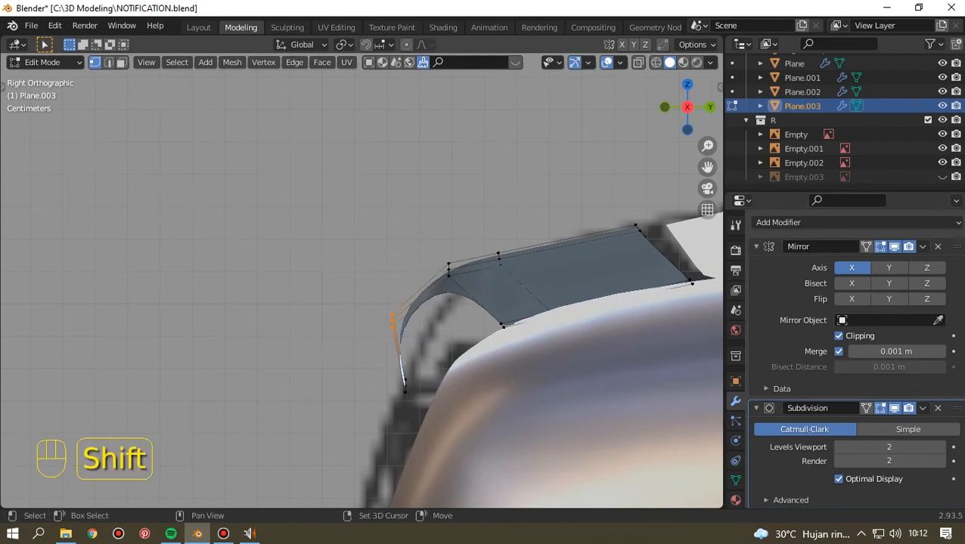
left_click_drag(418, 226, 471, 320, "shift")
key("g")
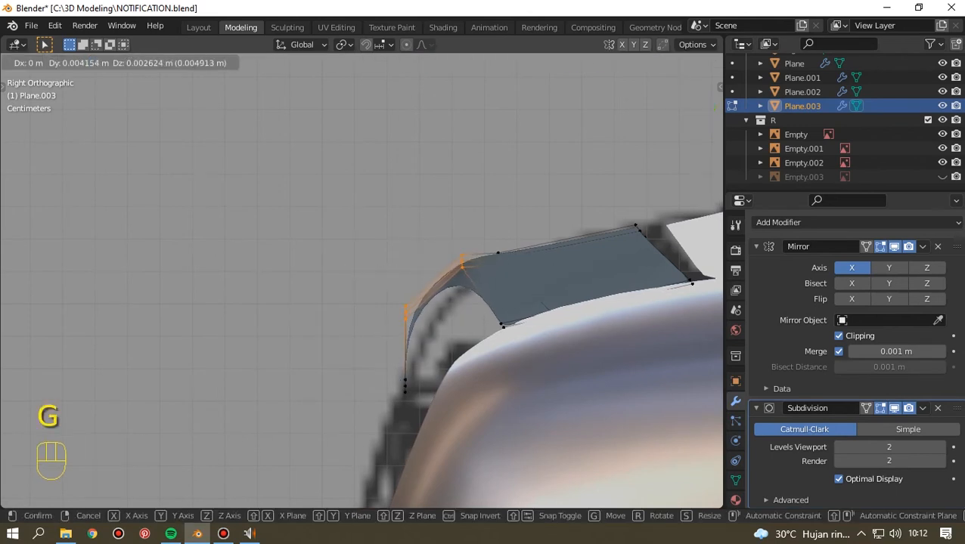
left_click(472, 322)
Try to move the lip loop, the upper bend vertices and the row behind them together slightly back.
left_click_drag(476, 219, 538, 283, "shift")
key("g")
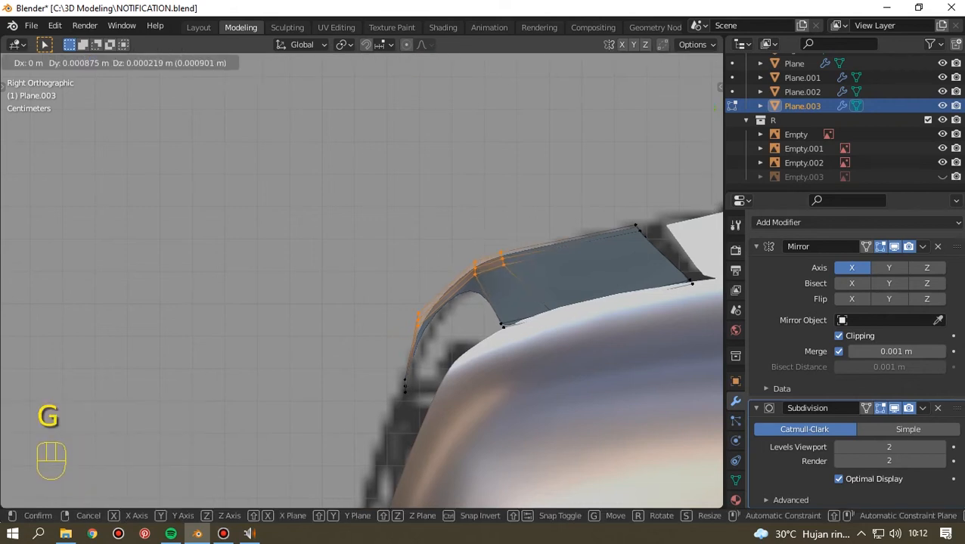
left_click(542, 278)
key("ctrl+z")
Move only the vertex row behind the upper bend slightly back and up to match the side blueprint's curve.
left_click_drag(493, 240, 521, 283)
key("g")
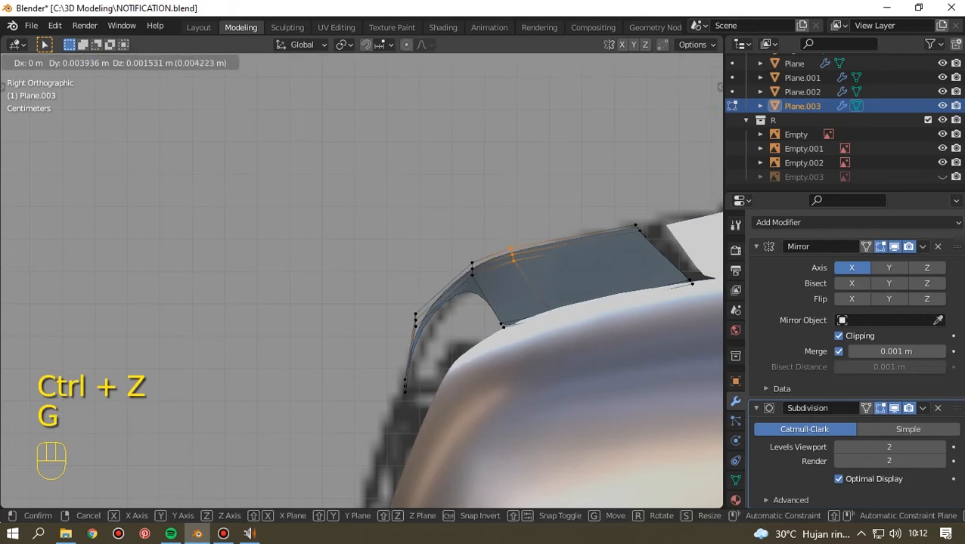
left_click(537, 278)
Select the lip's middle loop and the upper bend vertices and nudge them toward the side blueprint's outline.
left_click_drag(322, 225, 451, 362)
left_click_drag(450, 246, 481, 295, "shift")
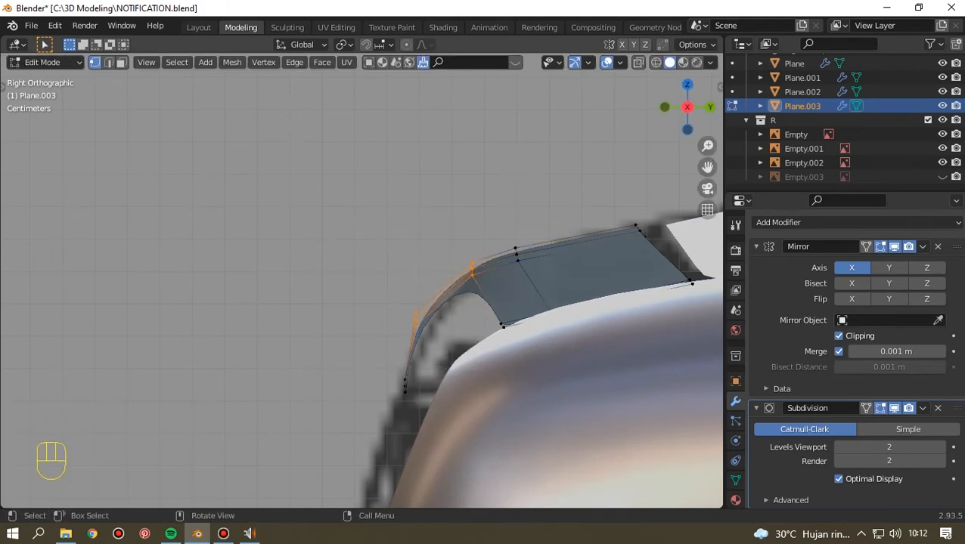
key("g")
key("Return")
Return to Object Mode and examine the nose panel's lip against the front blueprint in the front view.
left_click_drag(683, 111, 629, 218)
key("Tab")
key("KP_1")
scroll(361, 280, "up", 5)
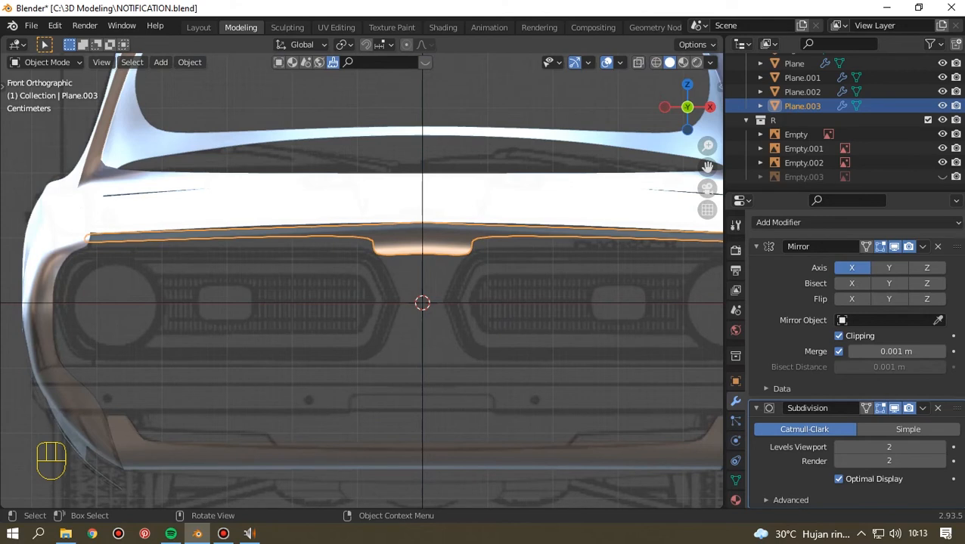
Split the 3D viewport vertically, make the new narrow area an Outliner and turn the original Outliner into an Image Editor for the reference photo.
right_click(480, 36)
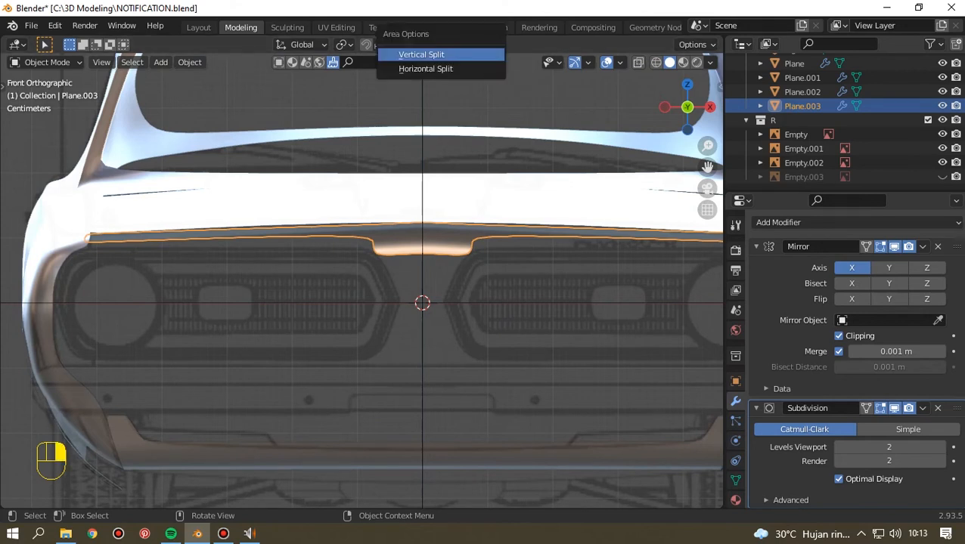
left_click(421, 55)
left_click(153, 227)
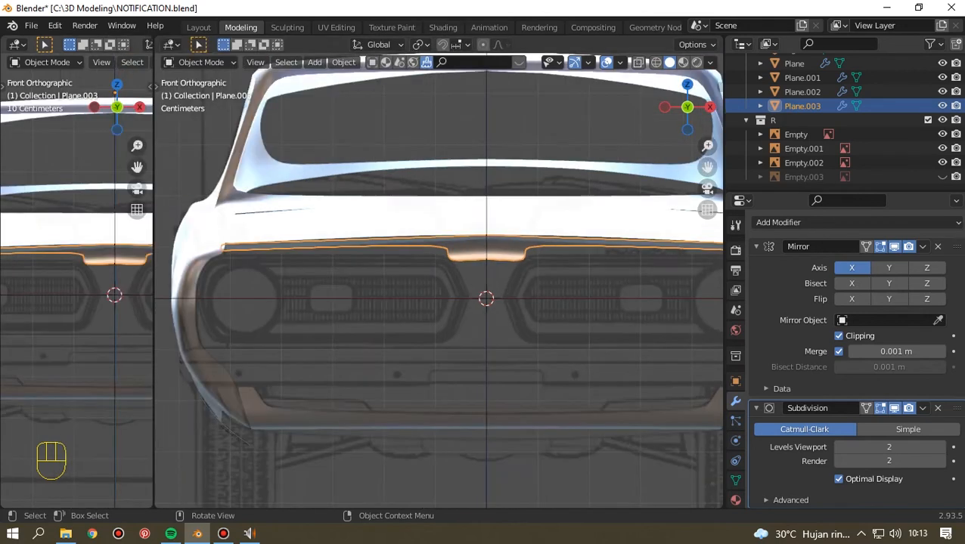
left_click(17, 44)
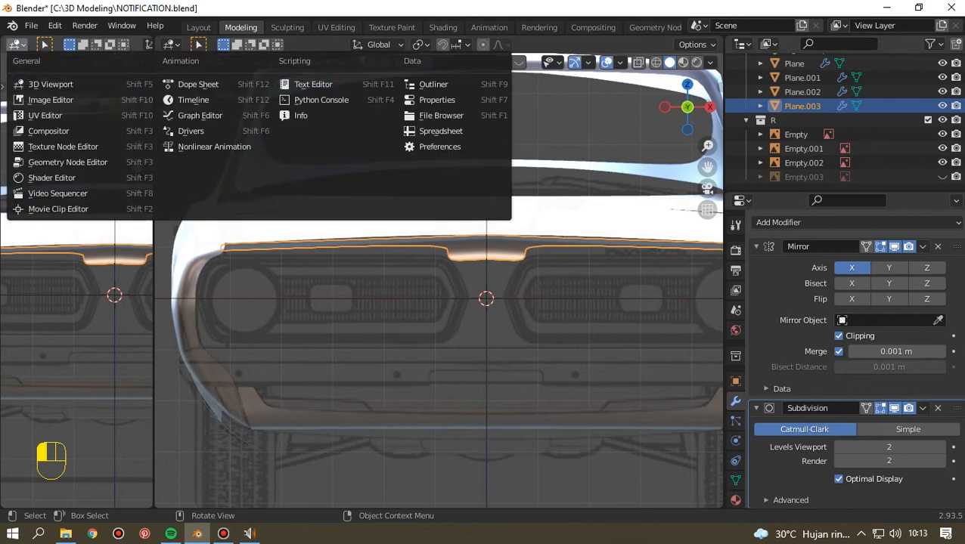
left_click(439, 85)
left_click(743, 44)
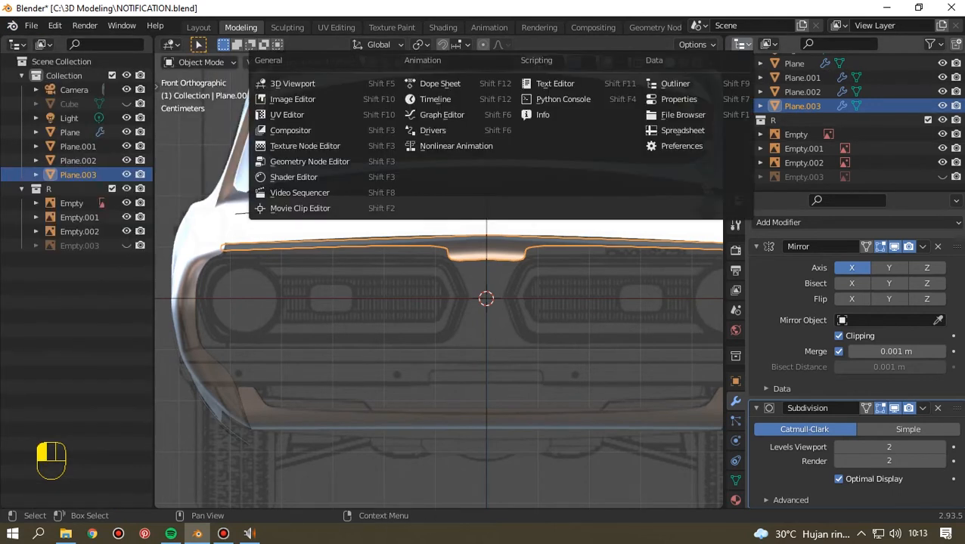
left_click(292, 99)
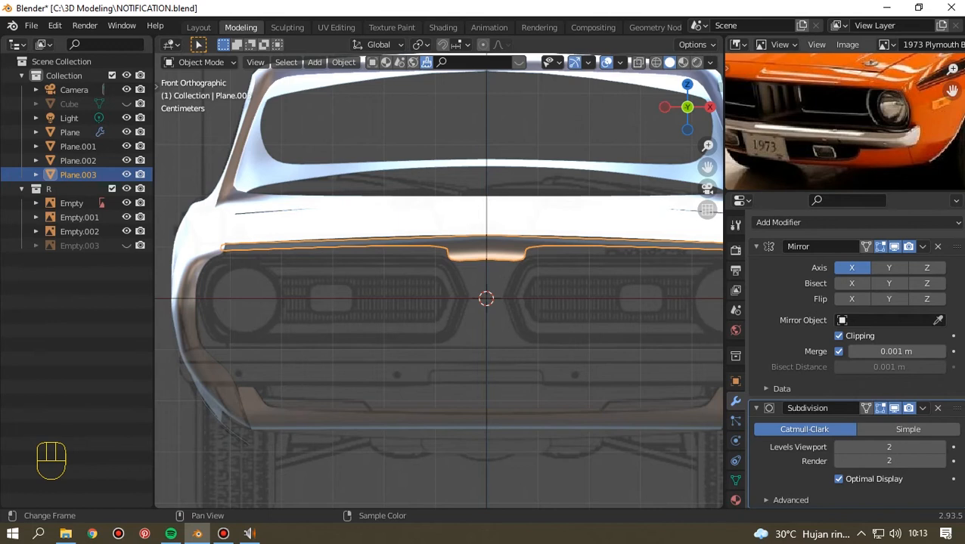
Reopen the nose panel for mesh editing in the top view, framing its front edge.
scroll(439, 288, "down", 3)
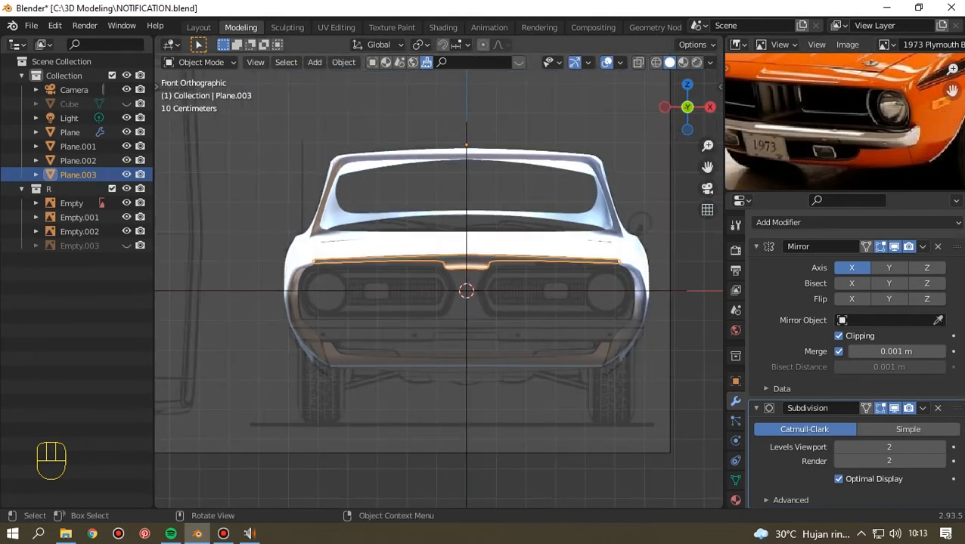
key("KP_7")
left_click_drag(707, 167, 699, 57)
scroll(439, 280, "up", 2)
key("Tab")
scroll(438, 287, "up", 2)
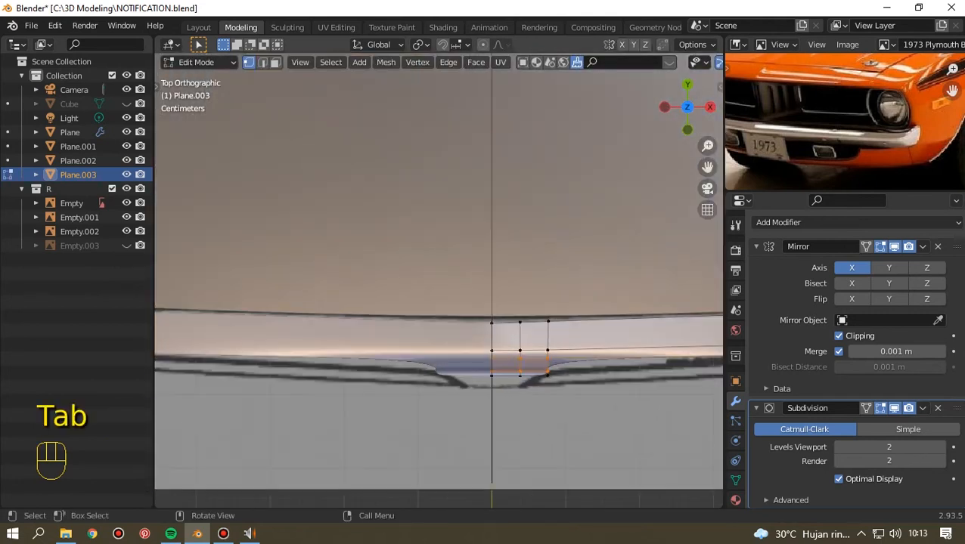
left_click_drag(707, 167, 502, 115)
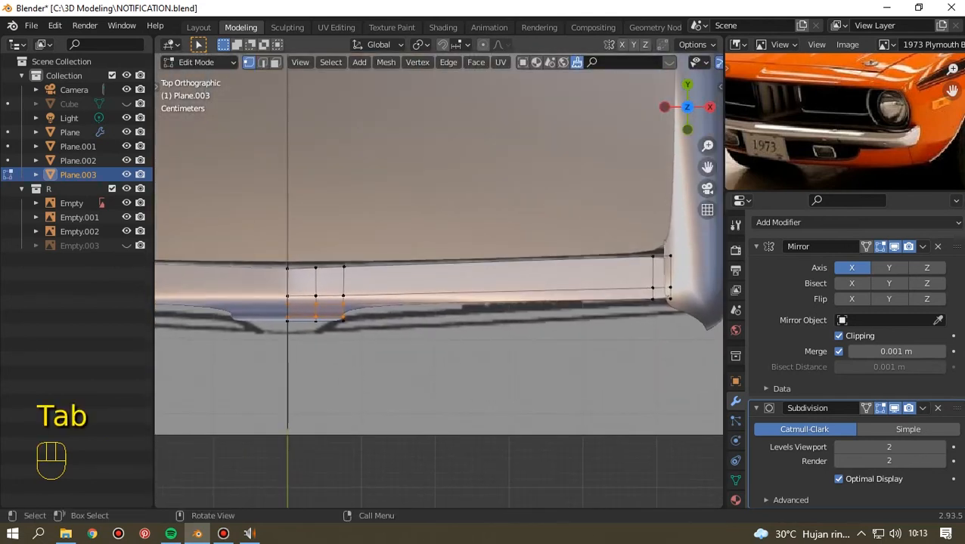
Delete the vertices of the downturned centre lip that extend beyond the nose panel's straight front edge.
key("b")
left_click_drag(423, 319, 260, 419)
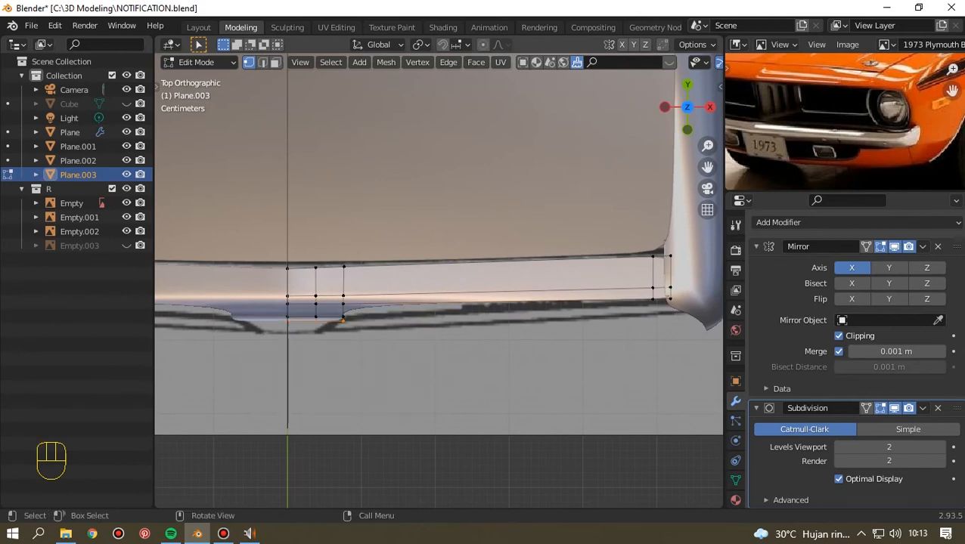
left_click_drag(378, 312, 283, 387)
key("x")
left_click(355, 338)
Move the nose panel's front row of vertices about 0.012 m forward and 0.008 m down to follow the side blueprint.
left_click_drag(277, 298, 688, 370)
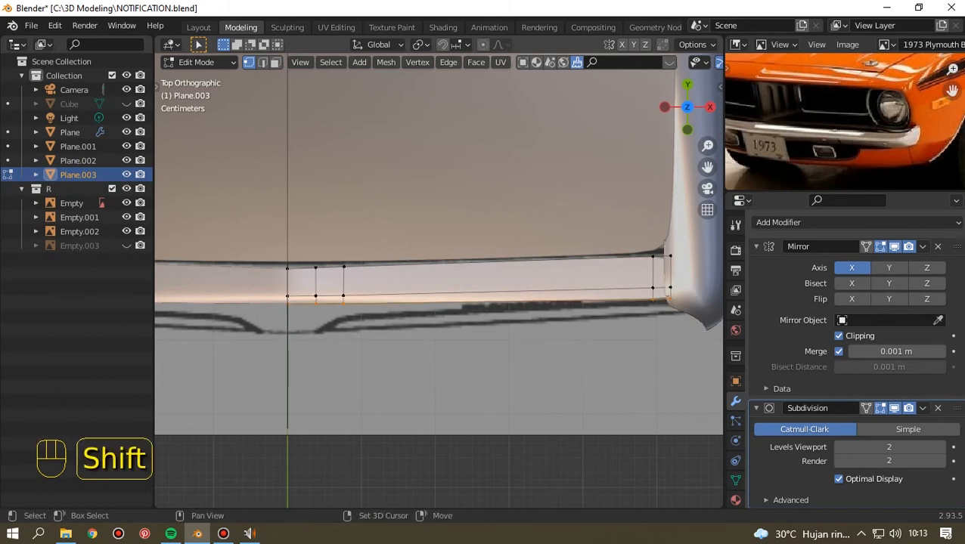
key("KP_3")
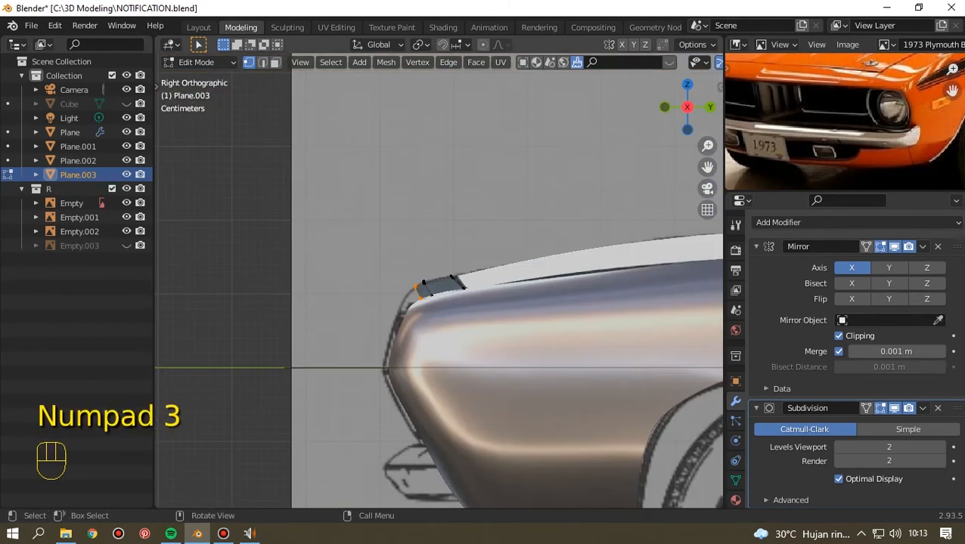
key("g")
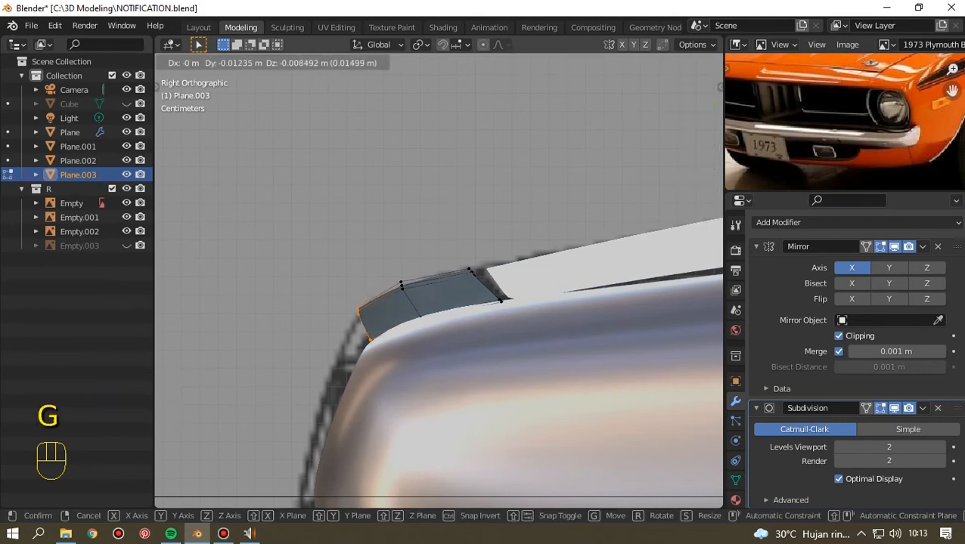
left_click(364, 326)
key("KP_1")
left_click_drag(685, 108, 666, 107)
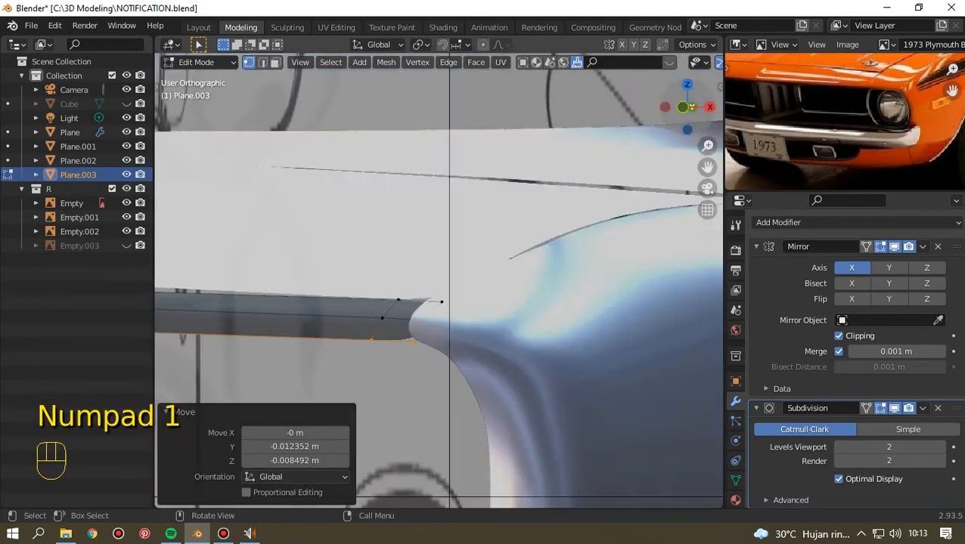
left_click(664, 107)
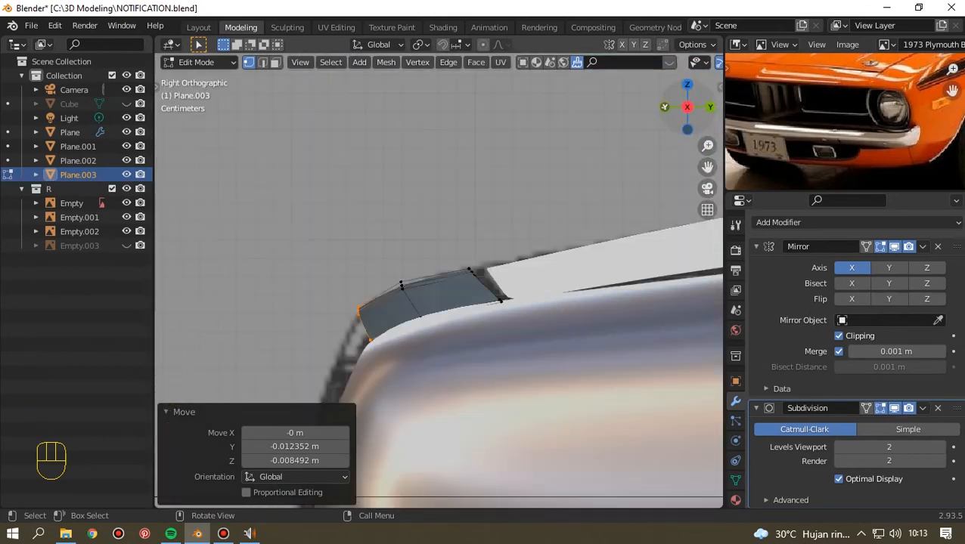
scroll(438, 282, "up", 3)
left_click_drag(707, 167, 743, 5)
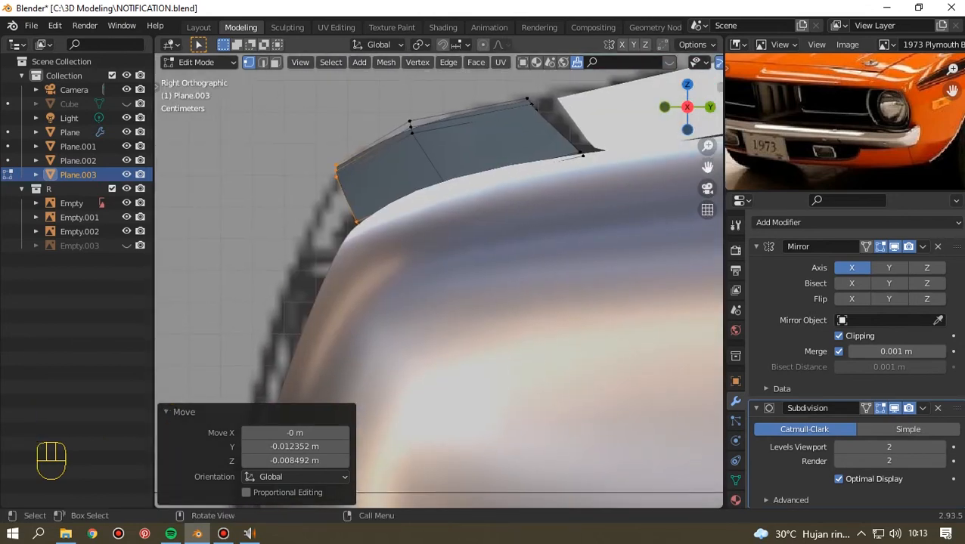
Open the body side mesh and the nose panel together for editing, with X-ray turned on.
key("Tab")
left_click(461, 250)
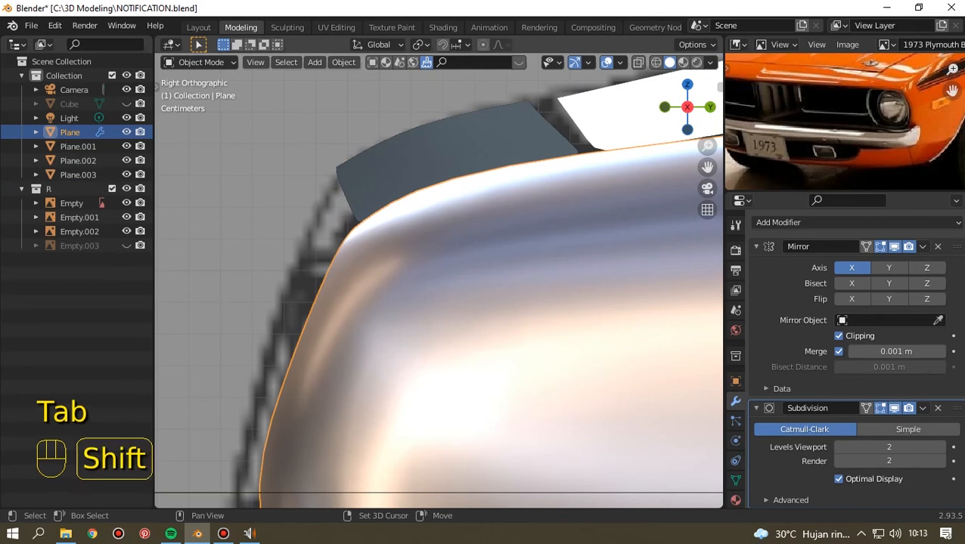
left_click(438, 151, "shift")
key("Tab")
key("alt+z")
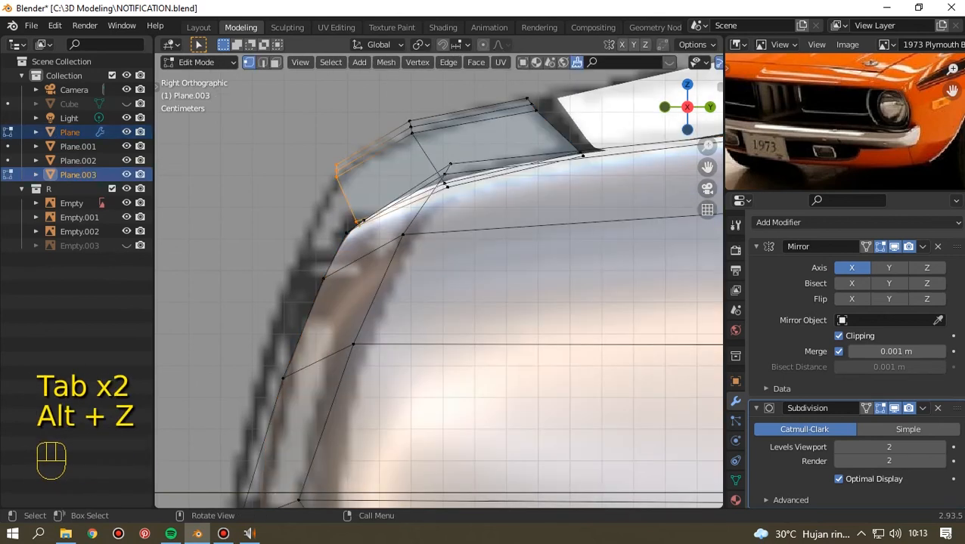
Try to move the nose panel's lower outer vertices up and forward in the side view, then undo the move and selection.
left_click(446, 185)
key("shift")
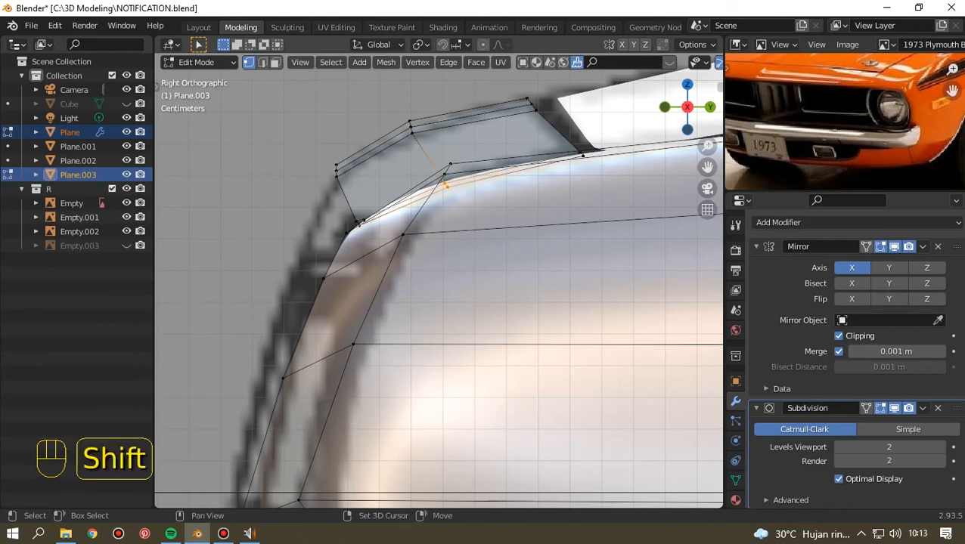
left_click(581, 155, "shift")
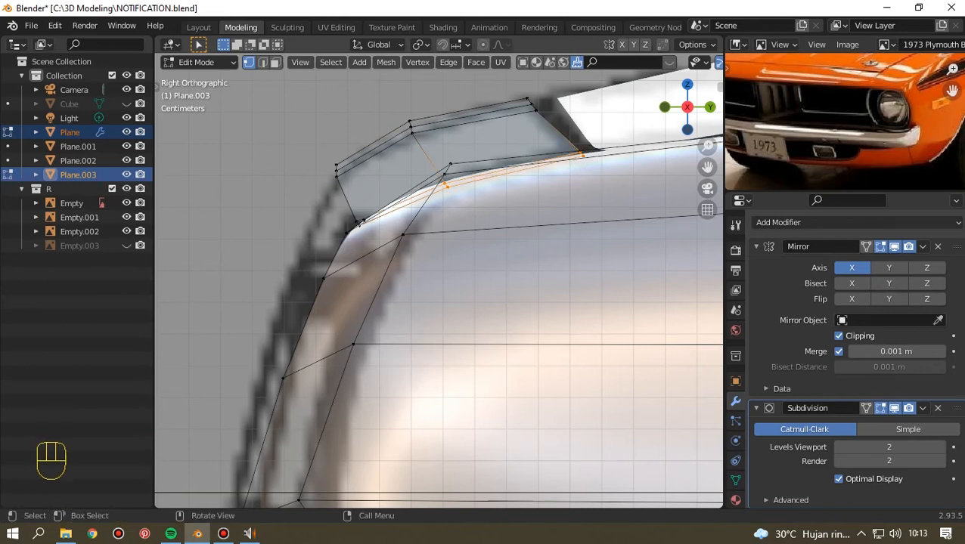
middle_click_drag(582, 155, 679, 207)
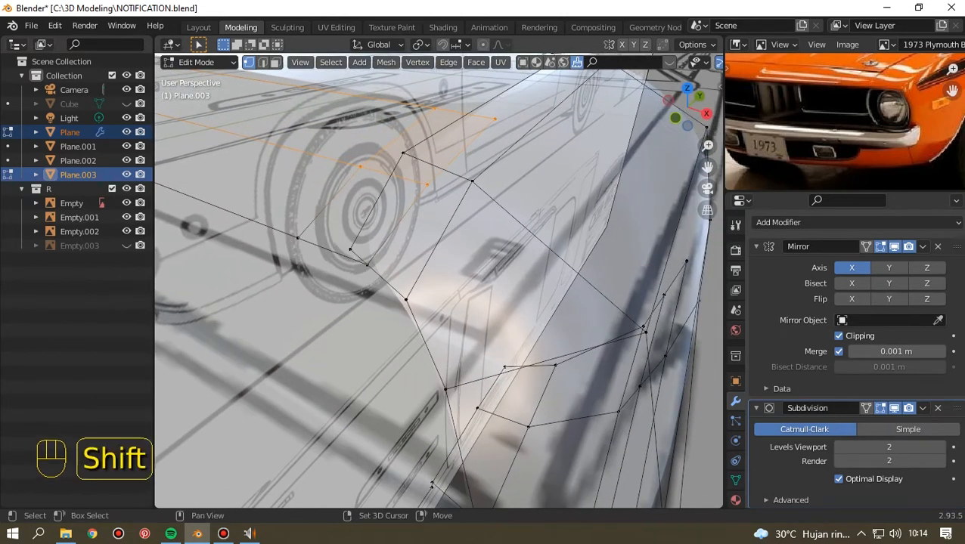
left_click_drag(287, 227, 378, 275, "shift")
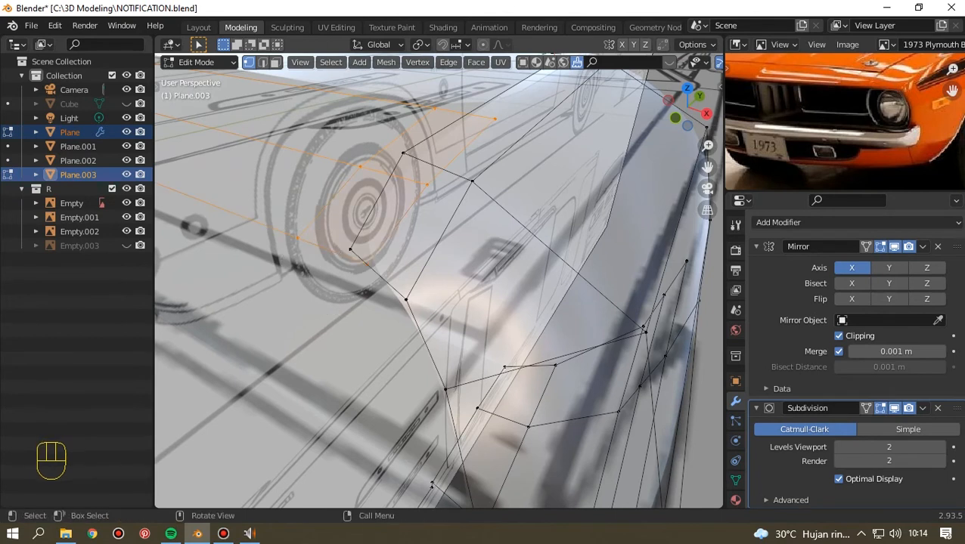
key("KP_3")
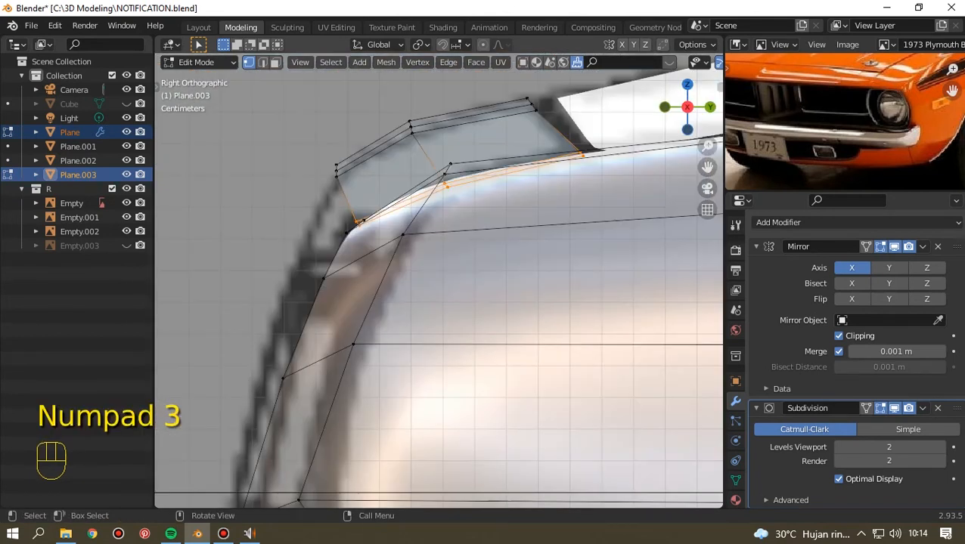
key("g")
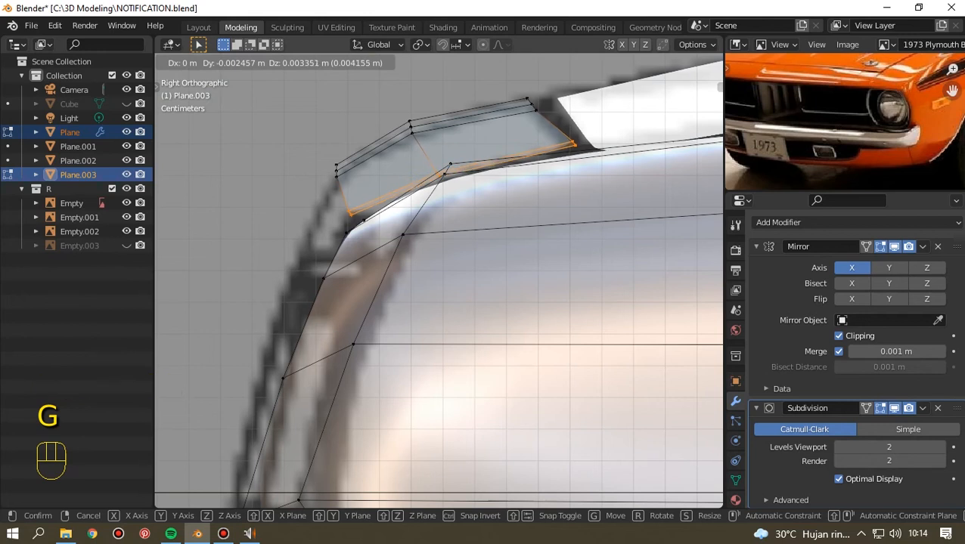
left_click(439, 174)
key("ctrl+z")
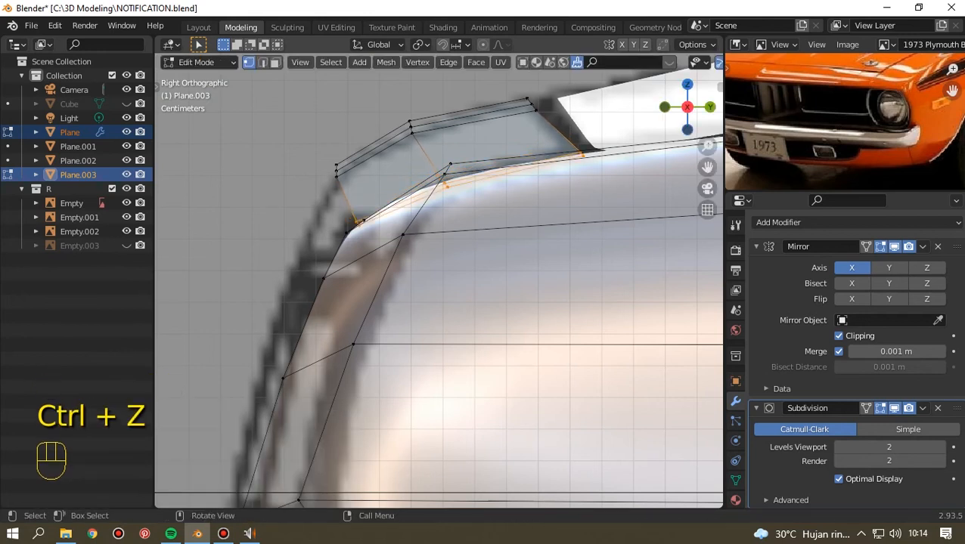
left_click_drag(348, 199, 348, 199)
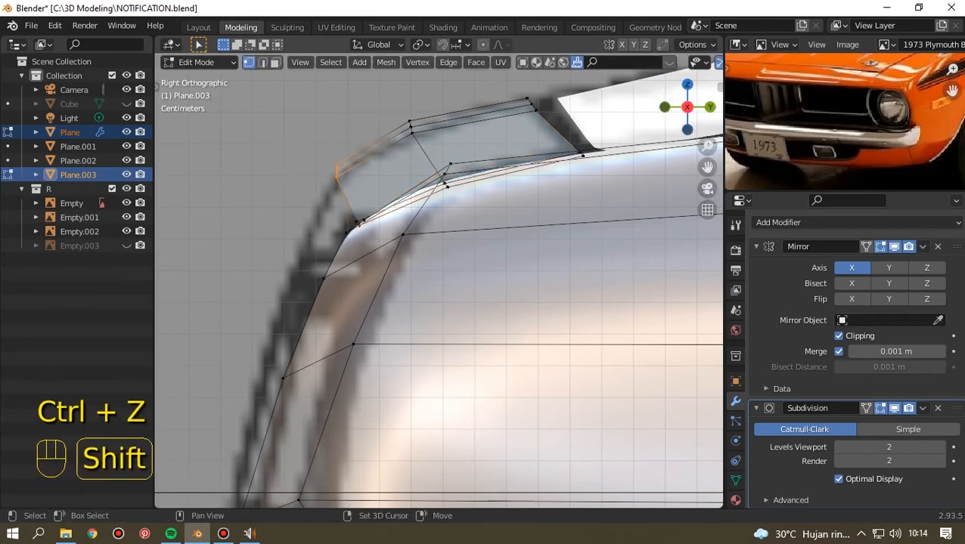
Turn off X-ray, check the nose panel in Object Mode and resume editing both meshes in edge selection mode.
left_click(686, 127)
left_click_drag(687, 109, 799, 150)
scroll(499, 98, "down", 3)
key("Tab")
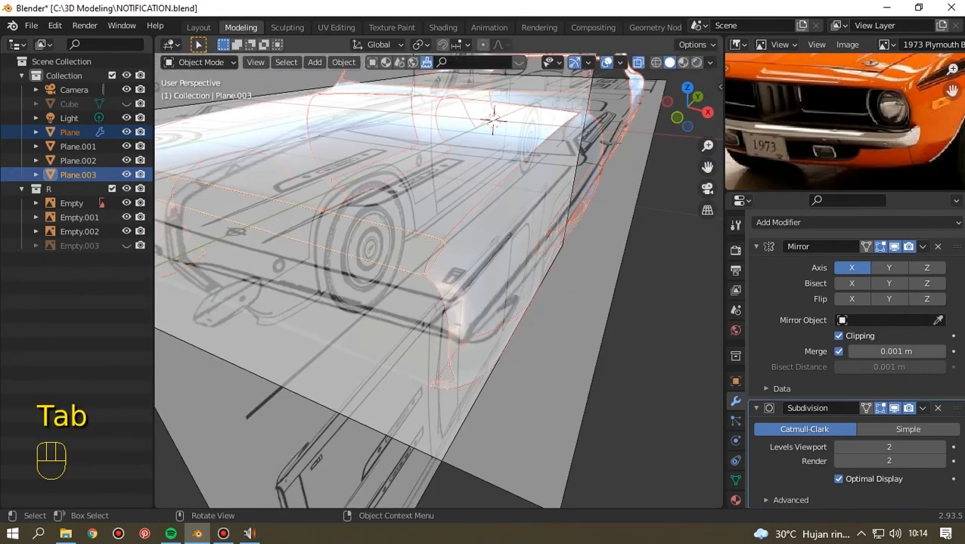
left_click(493, 121)
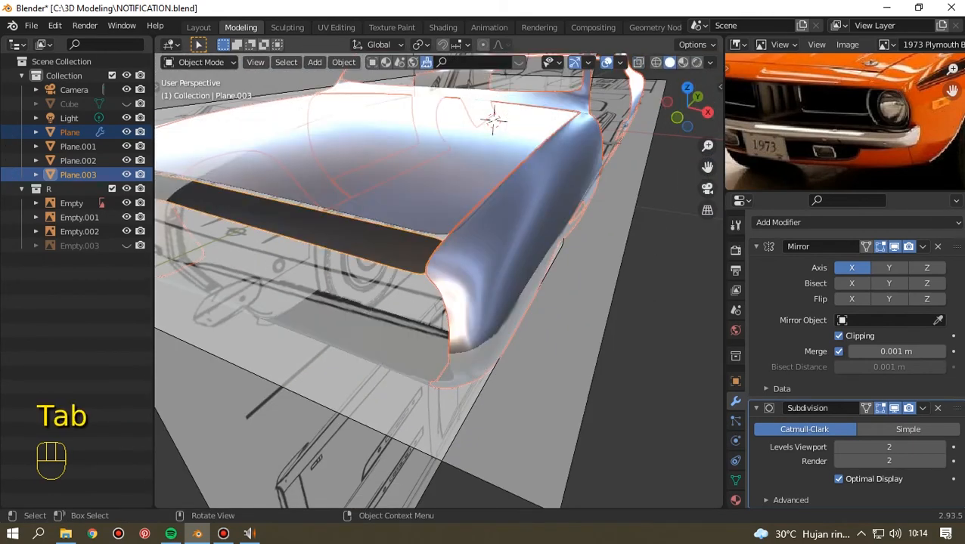
key("Tab")
key("2")
Extrude the nose panel's front edge about 0.013 m forward and 0.028 m down in the side view.
left_click(448, 241, "shift")
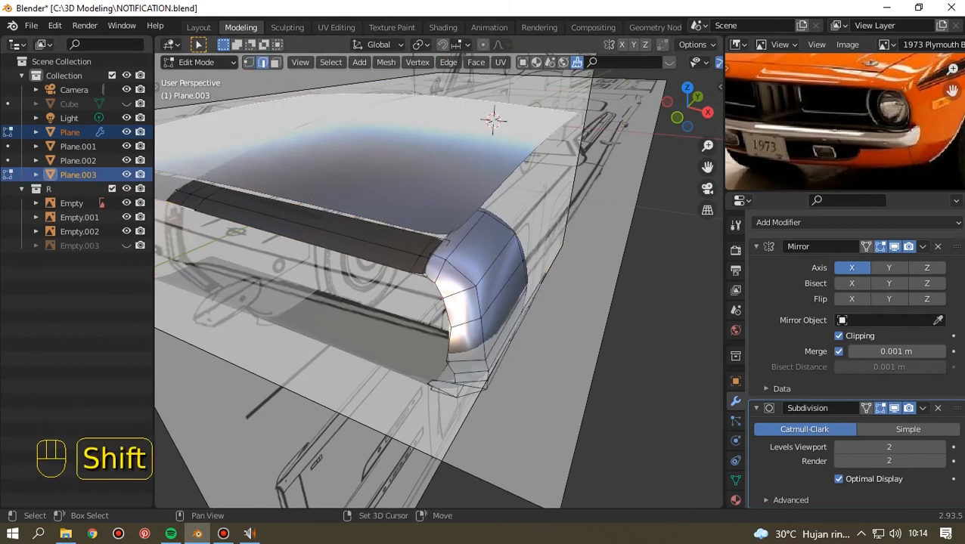
scroll(438, 280, "up", 3)
left_click_drag(689, 108, 770, 137)
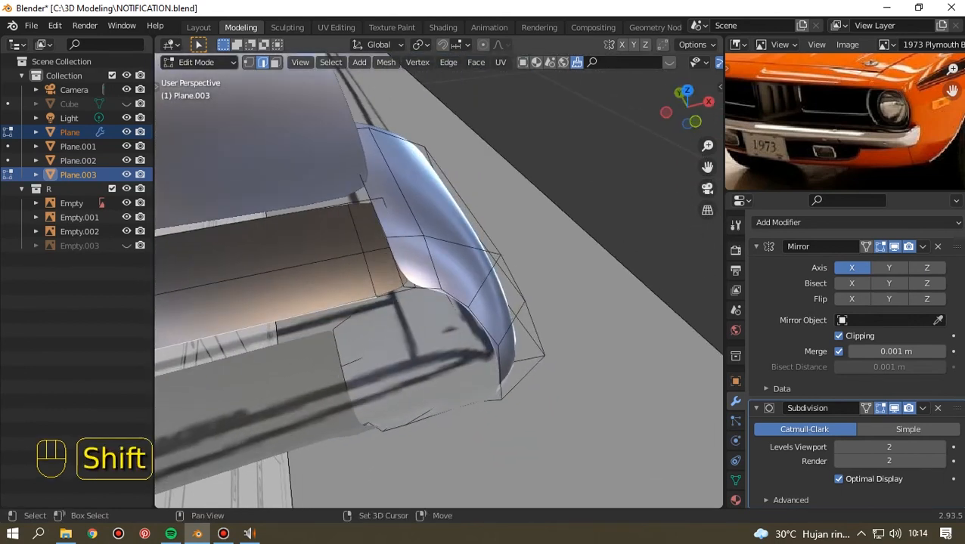
key("KP_3")
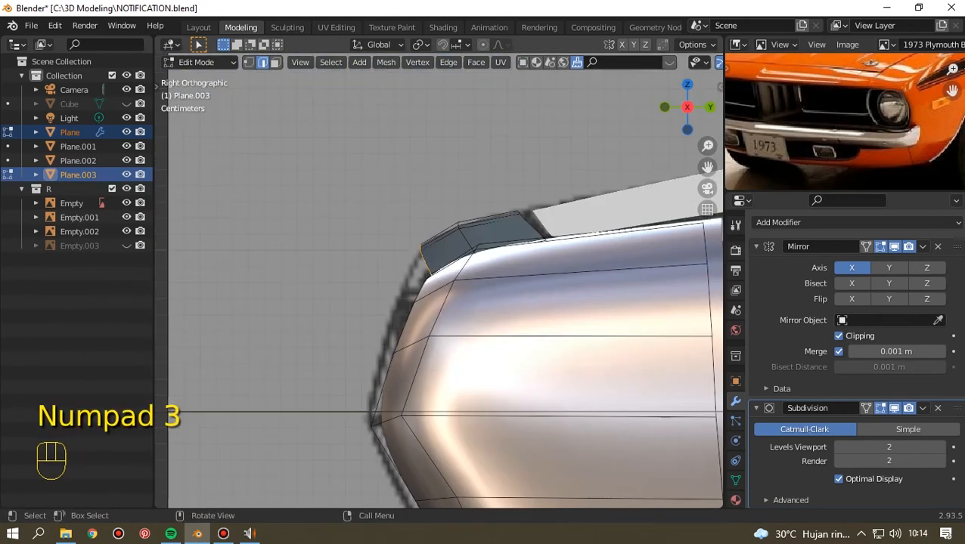
key("e")
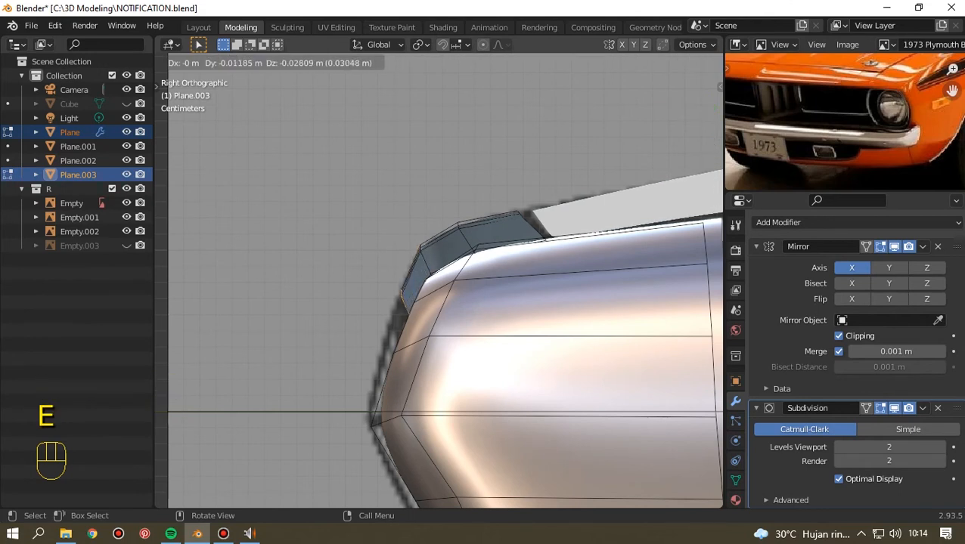
left_click(403, 305)
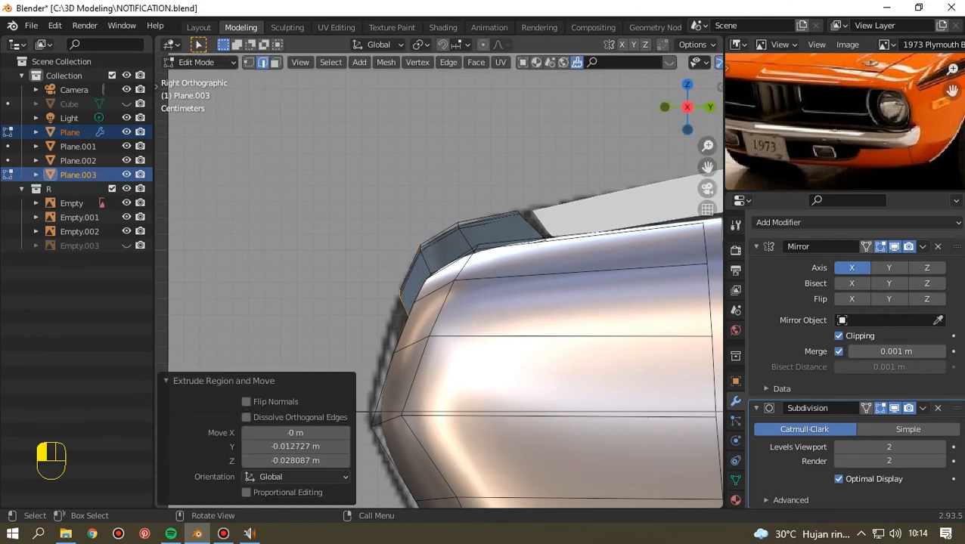
With X-ray on, raise the extruded front edge about 0.021 m along Z in the front view.
key("KP_1")
scroll(438, 287, "down", 3)
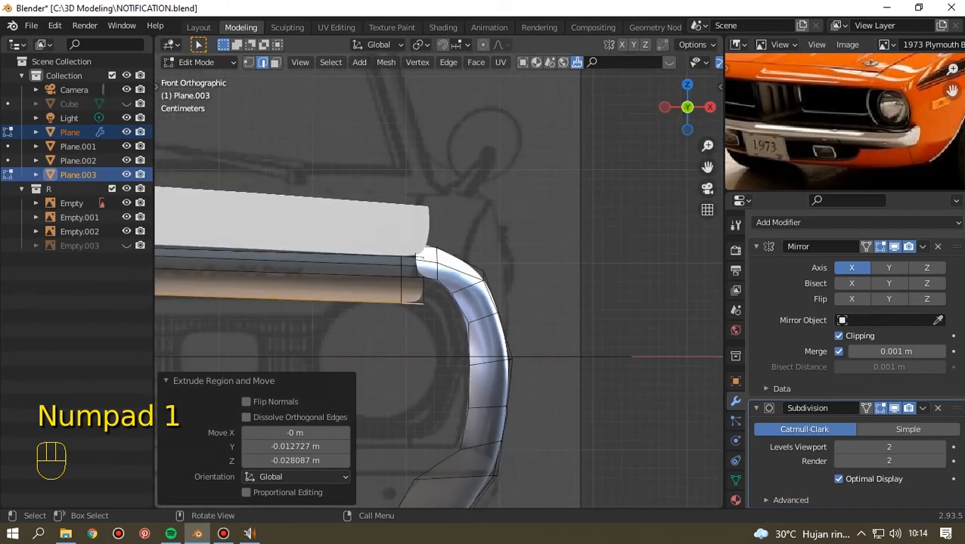
left_click_drag(708, 167, 824, 115)
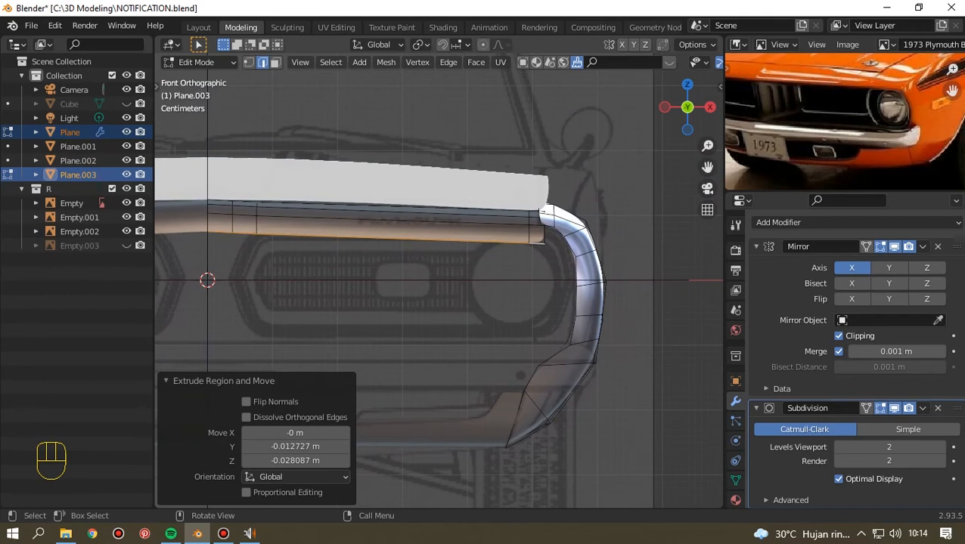
key("alt+z")
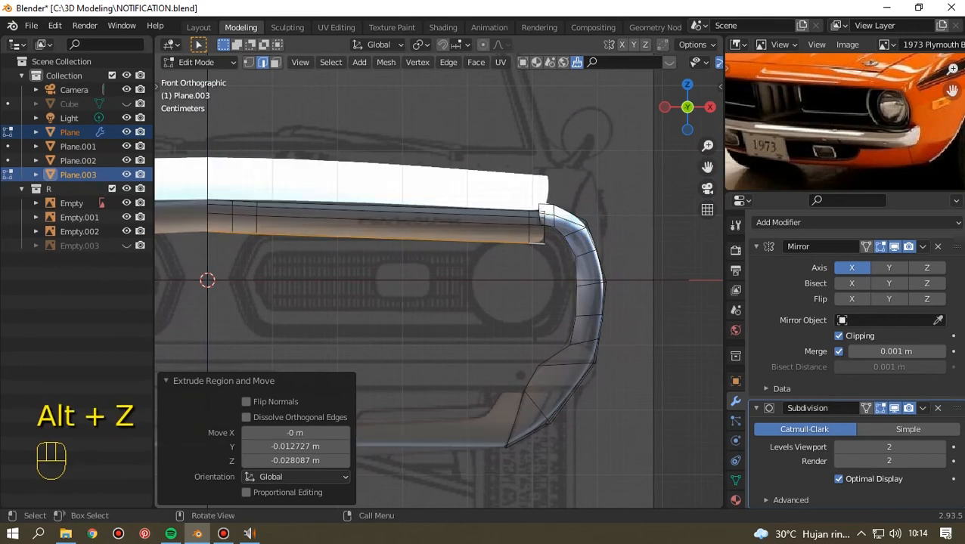
scroll(438, 288, "up", 1)
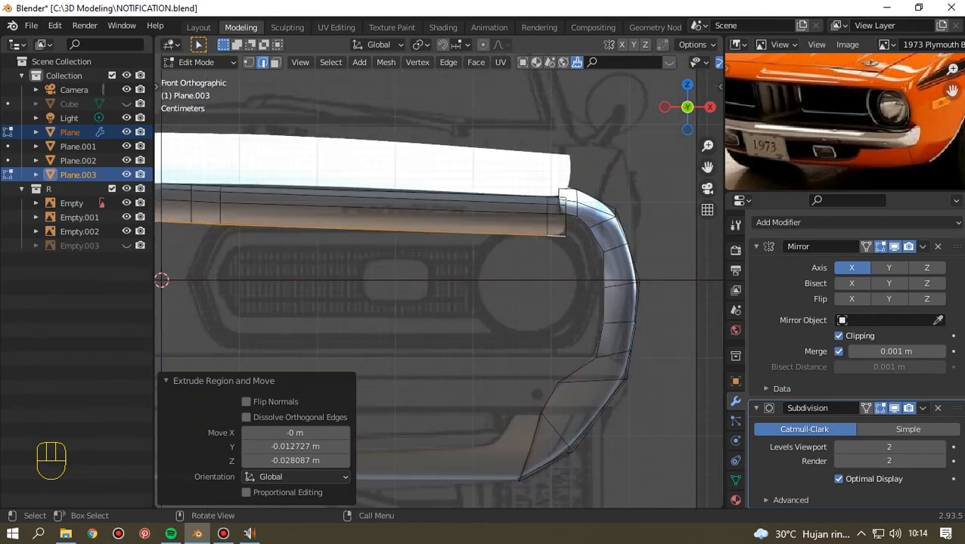
key("g")
key("z")
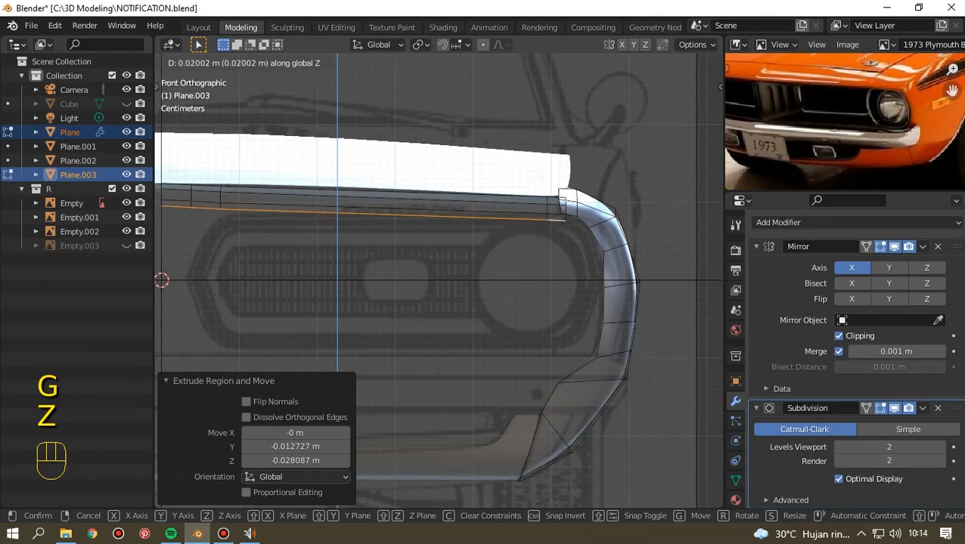
left_click(446, 250)
Return to Object Mode, deselect everything and hide the blueprint collection R to inspect the nose panel.
mouse_move(687, 108)
left_mouse_down()
mouse_move(655, 134)
mouse_move(692, 102)
left_mouse_up()
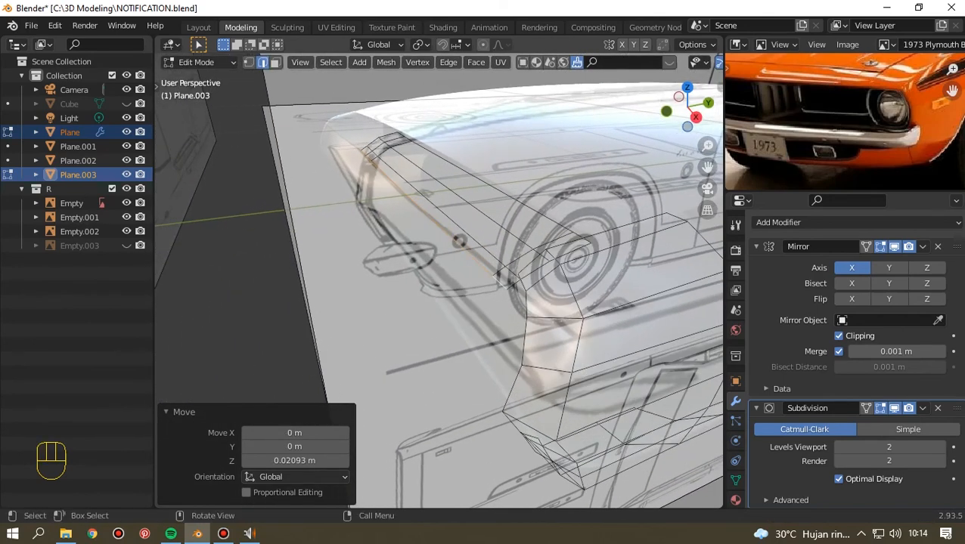
key("Tab")
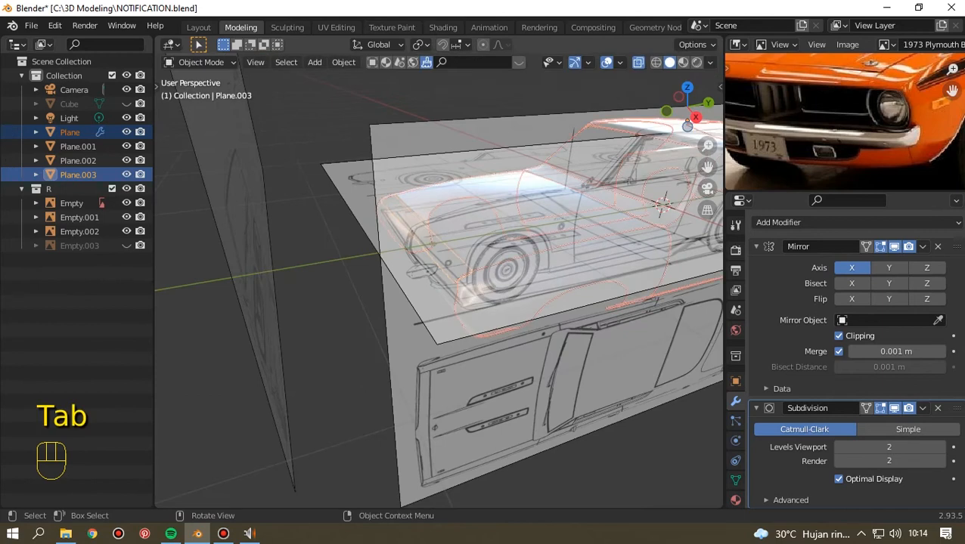
left_click(663, 204)
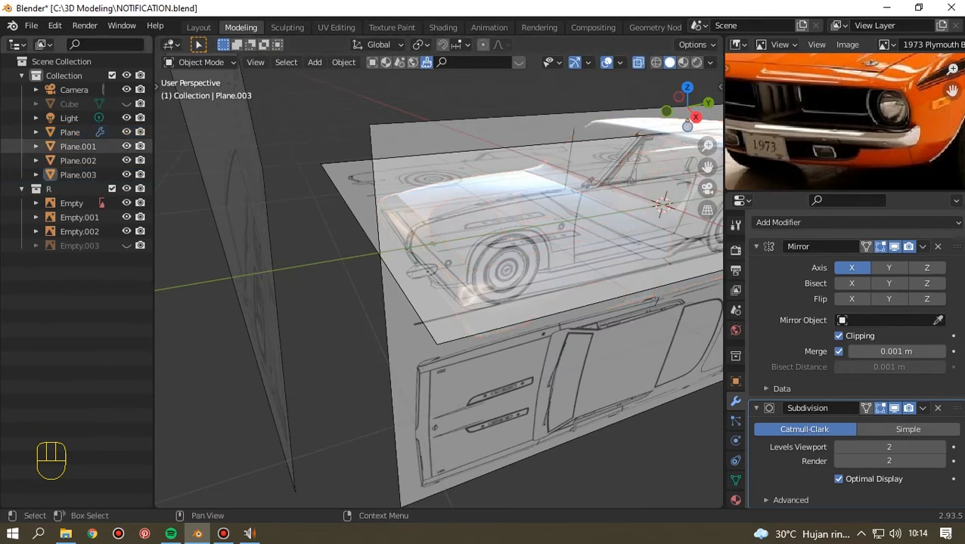
left_click(127, 188)
left_click_drag(687, 106, 674, 127)
key("Tab")
key("Tab")
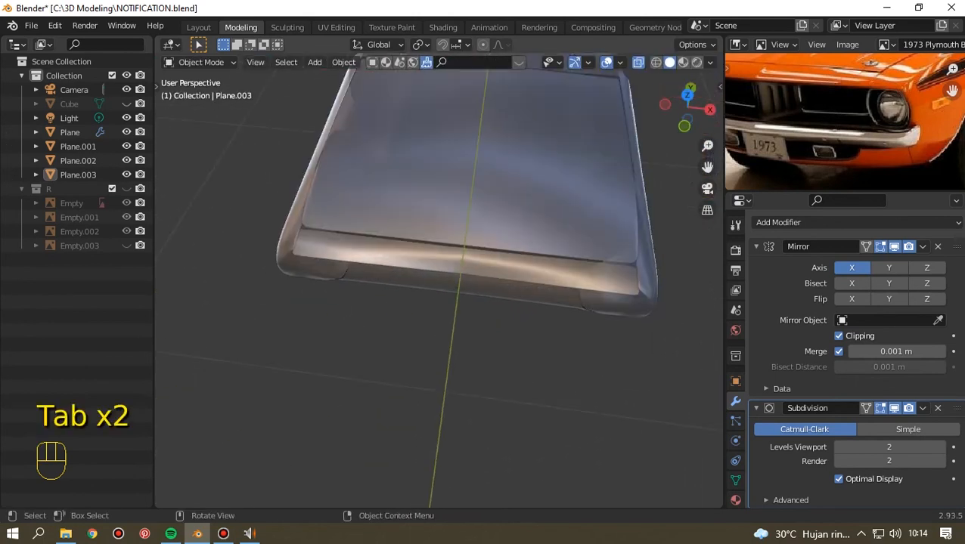
Dissolve the nose panel's two front-to-back edge loops nearest the centre line, working in Edit Mode from the top view.
key("KP_1")
key("KP_7")
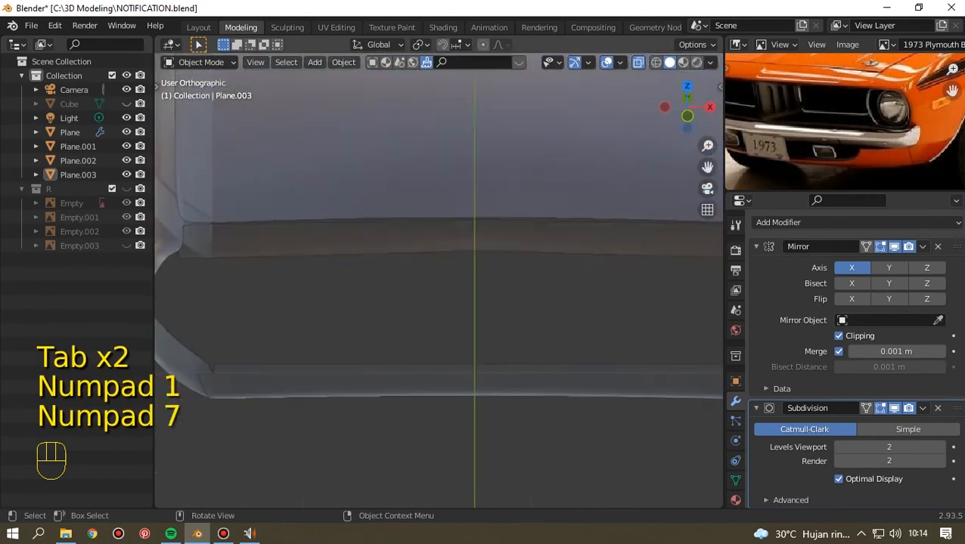
key("Tab")
left_click_drag(707, 167, 505, 126)
scroll(439, 281, "up", 2)
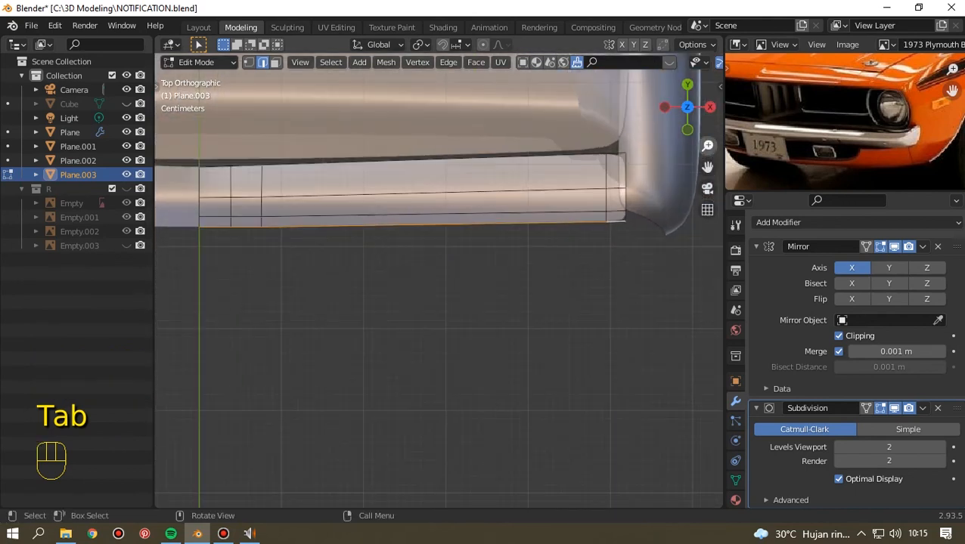
left_click_drag(707, 166, 774, 208)
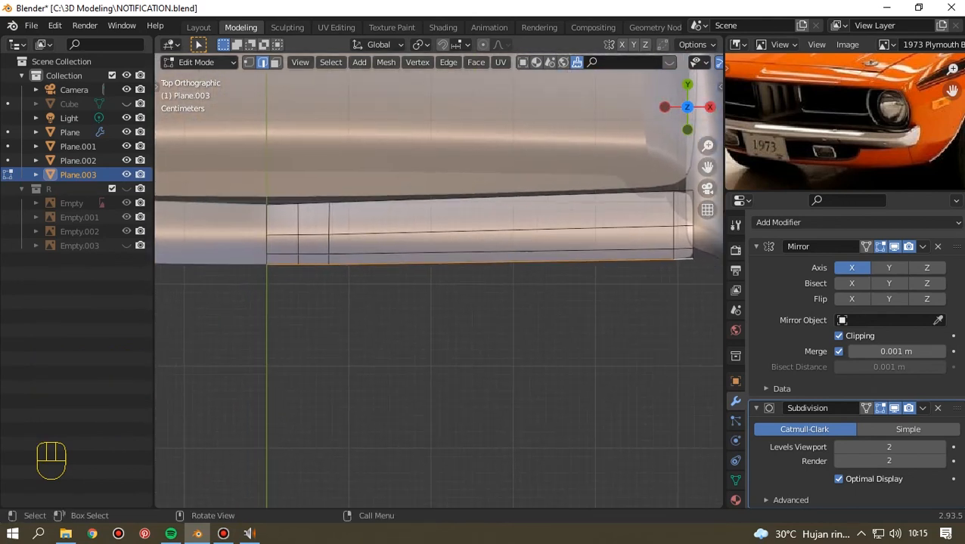
left_click_drag(294, 222, 293, 221)
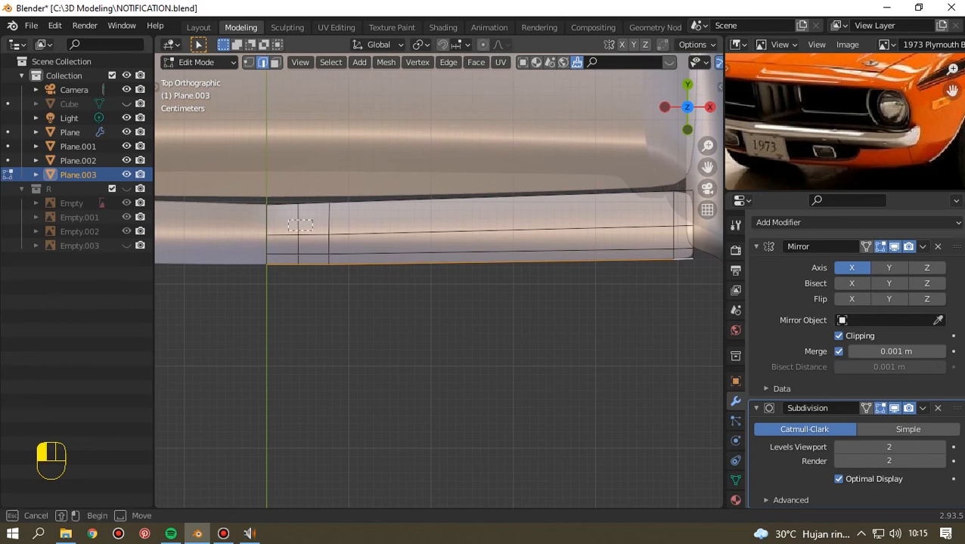
left_click_drag(307, 258, 307, 258)
mouse_move(292, 206)
left_mouse_down("shift")
mouse_move(305, 238)
mouse_move(295, 258)
mouse_move(307, 260)
left_mouse_up("shift")
left_click_drag(321, 214, 353, 249, "shift")
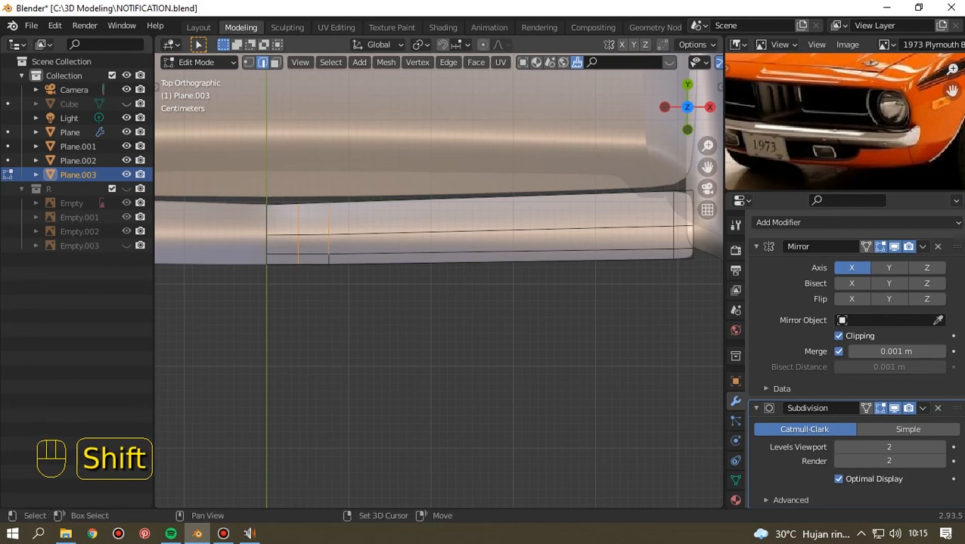
key("ctrl+x")
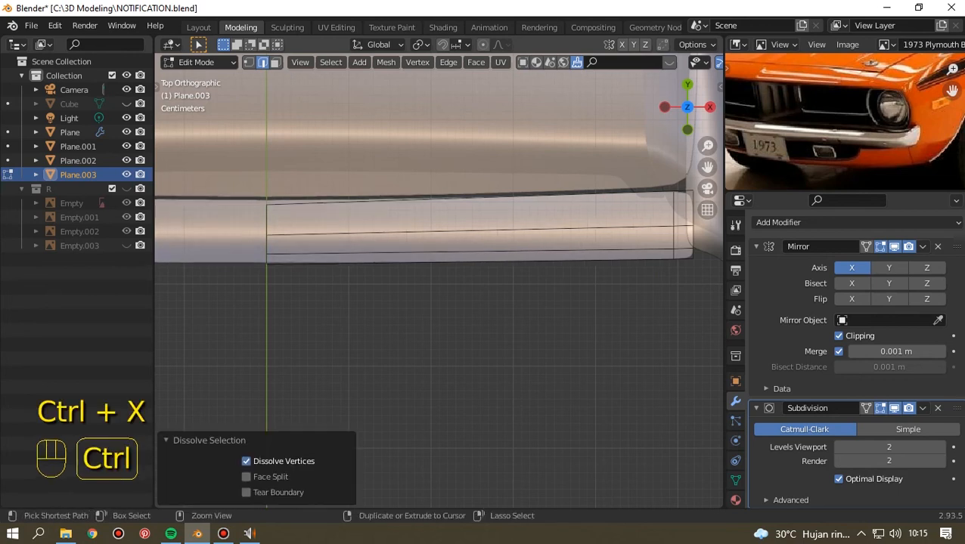
Examine the simplified nose panel's surface along the hood edge in Object Mode and Edit Mode, ending in Object Mode.
middle_click_drag(438, 302, 559, 302)
key("Tab")
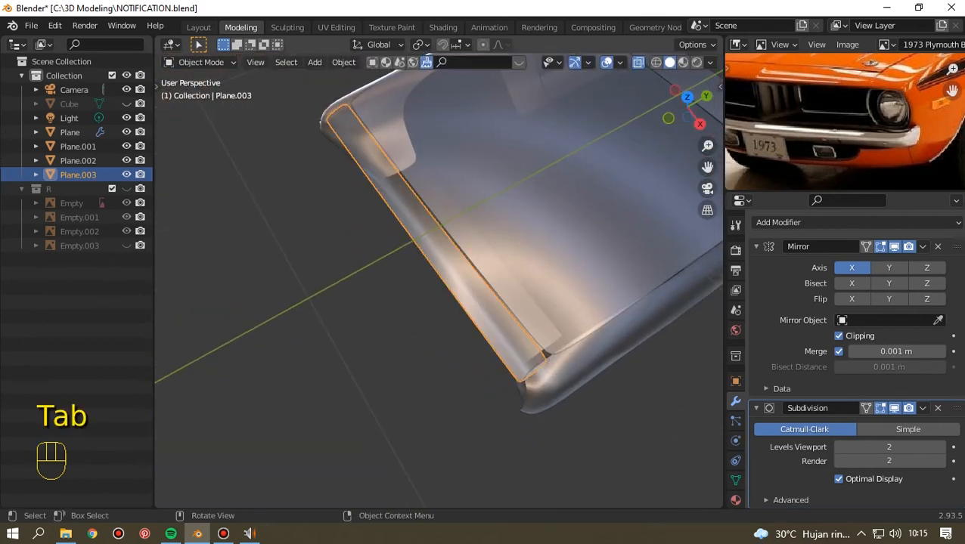
key("Tab")
key("KP_7")
key("KP_7")
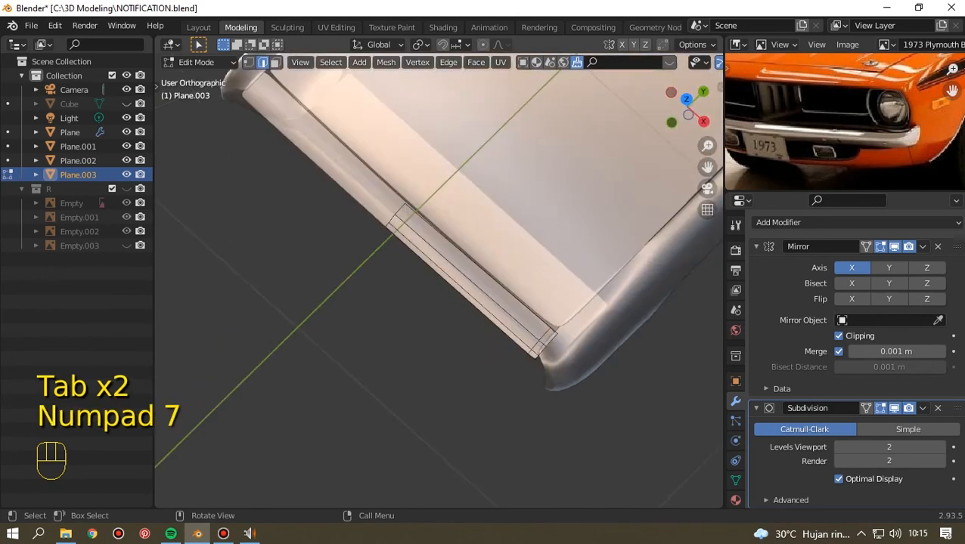
key("Tab")
With X-ray off, examine how the nose panel meets the hood, fenders and front opening in perspective and front views.
left_click_drag(688, 108, 625, 35)
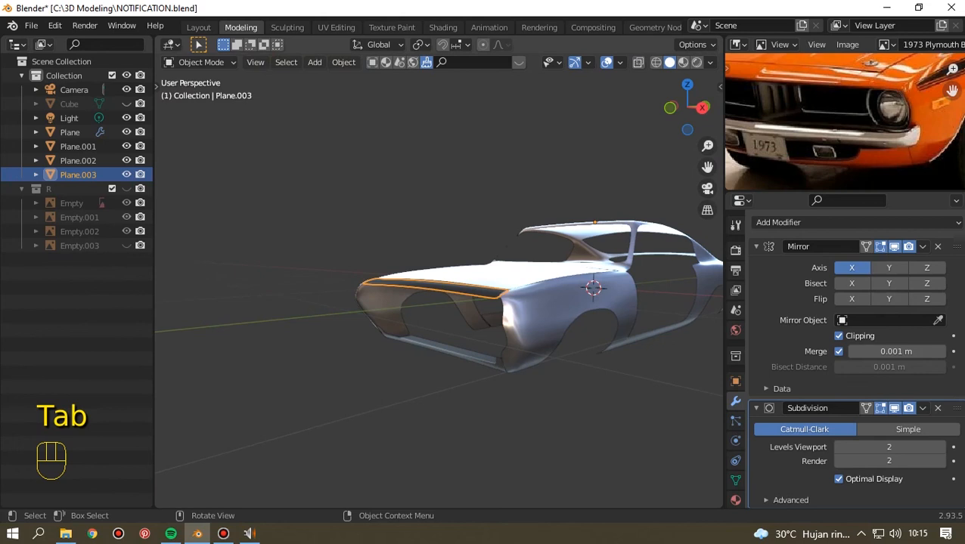
scroll(438, 288, "up", 5)
left_click_drag(707, 167, 634, 143)
scroll(633, 143, "down", 4)
scroll(438, 295, "down", 4)
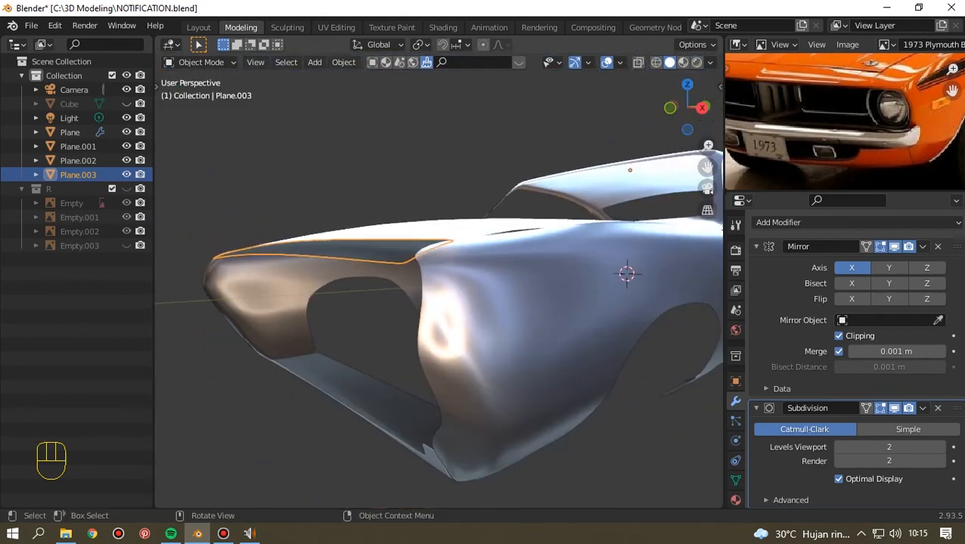
scroll(438, 295, "up", 3)
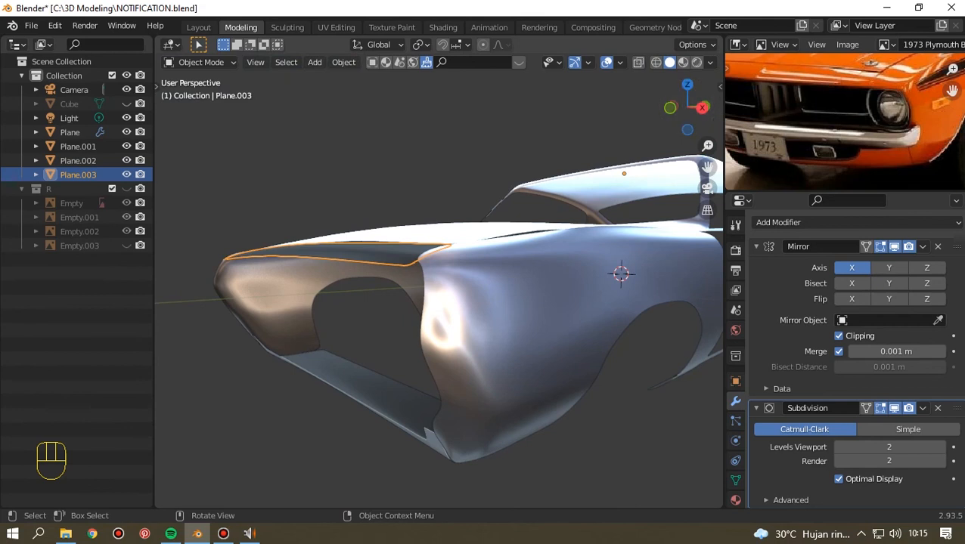
left_click_drag(685, 110, 802, 121)
key("KP_1")
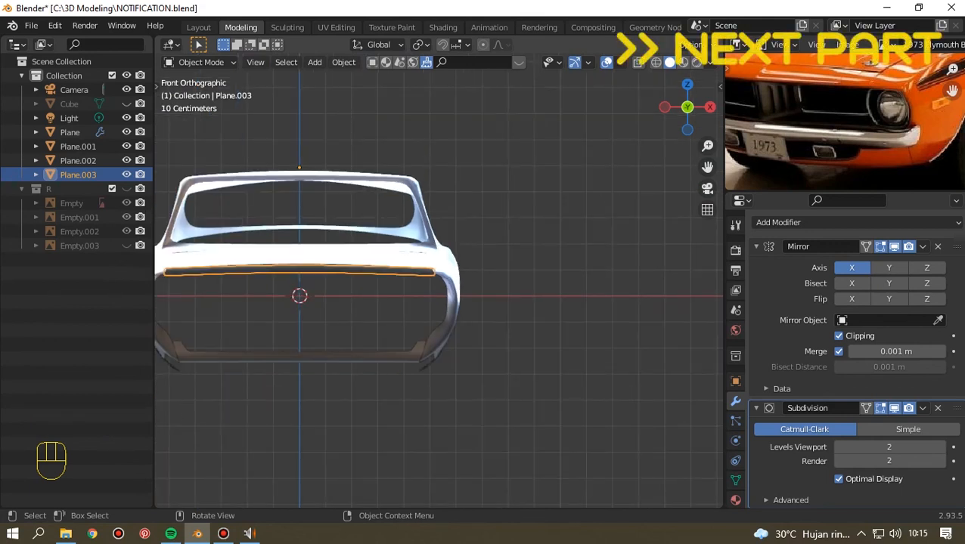
Open the MatCap choices in the viewport shading settings.
left_click(710, 62)
left_click(697, 164)
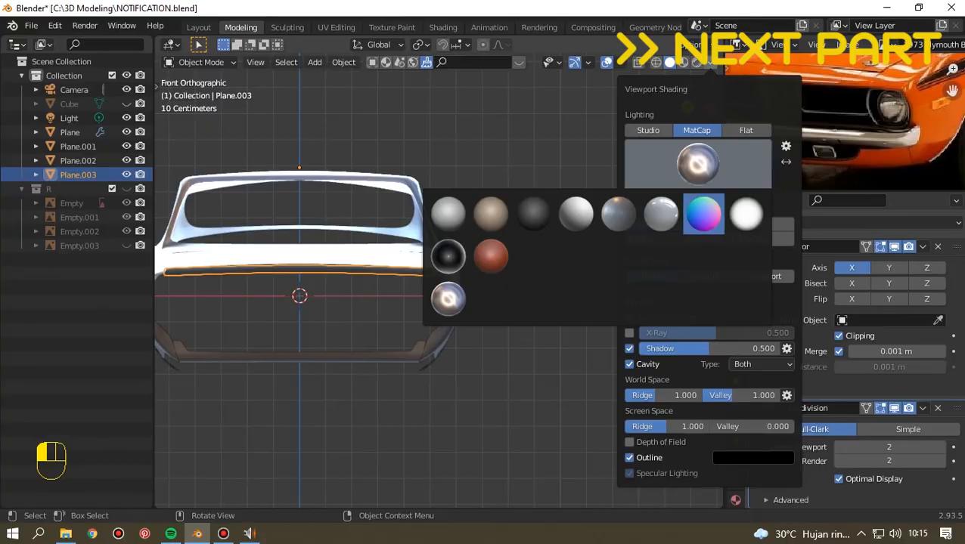